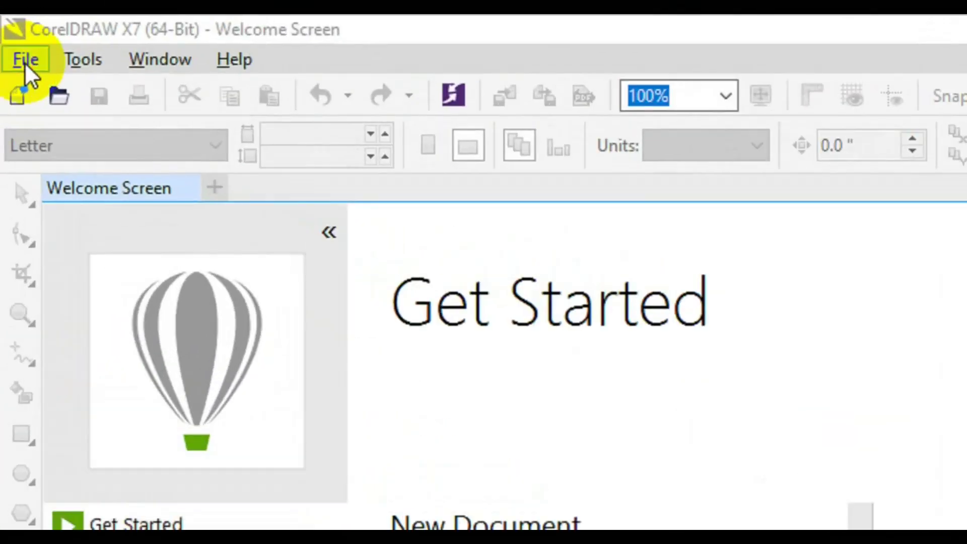
Create a new 16 by 8 inch CMYK document named 'Billborad banner design'.
left_click(25, 63)
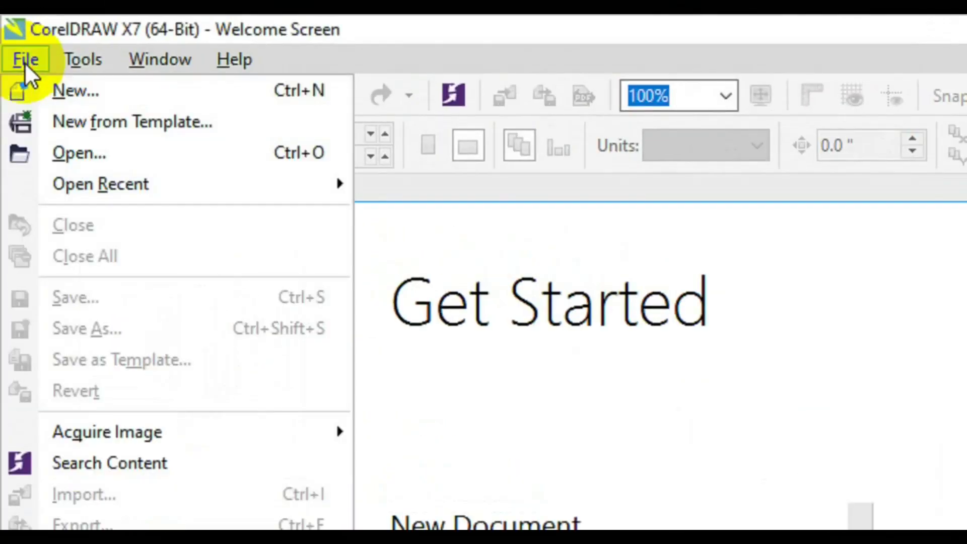
left_click(59, 89)
type("Billborad banner design")
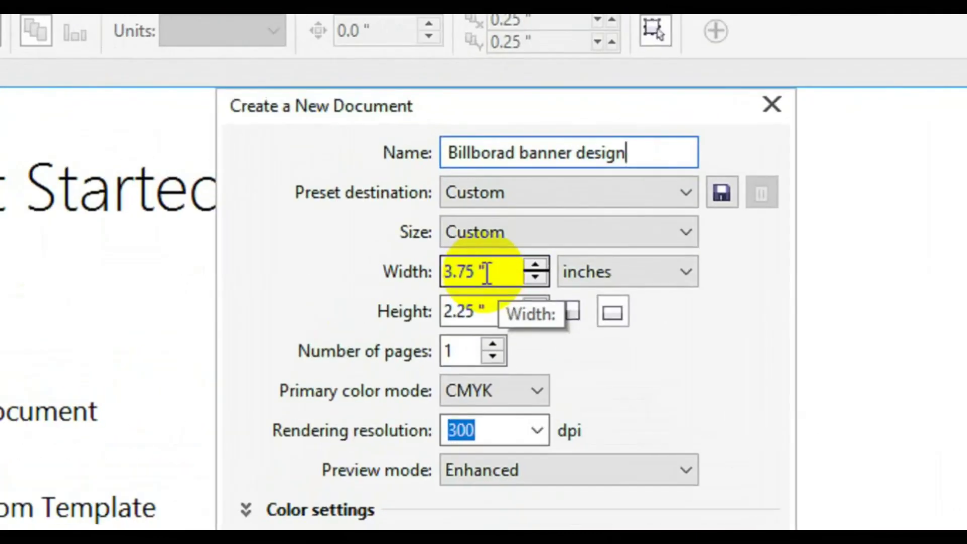
double_click(486, 273)
type("16")
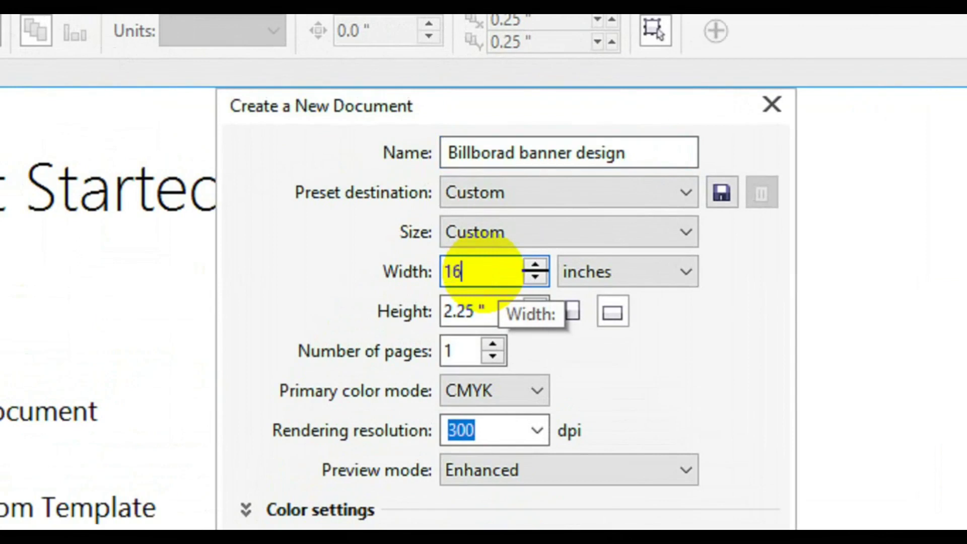
left_click(477, 311)
type("8")
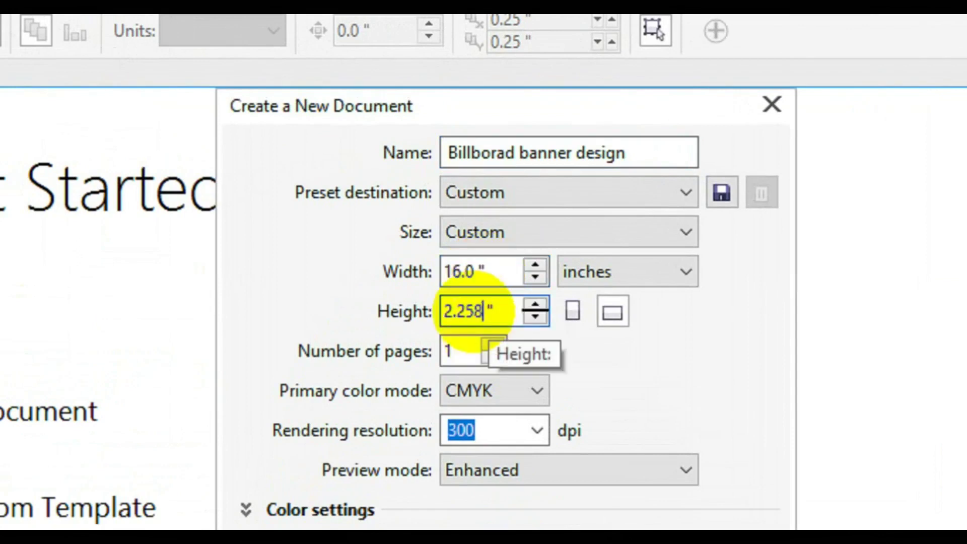
double_click(477, 311)
type("8")
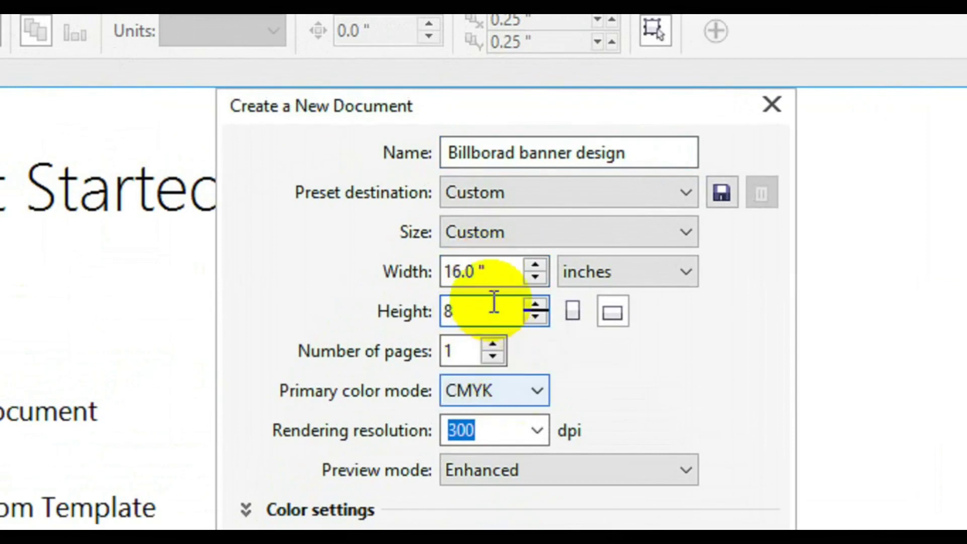
left_click(494, 282)
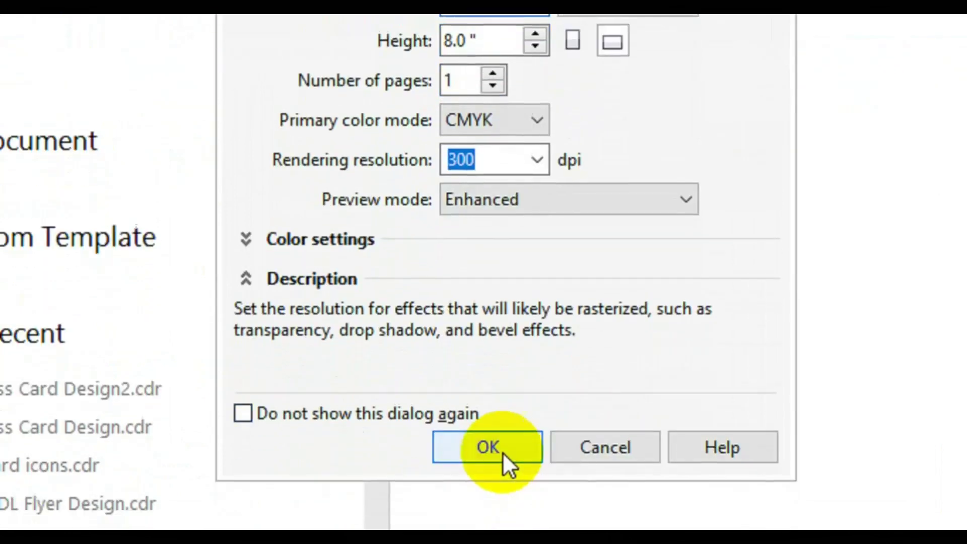
left_click(508, 459)
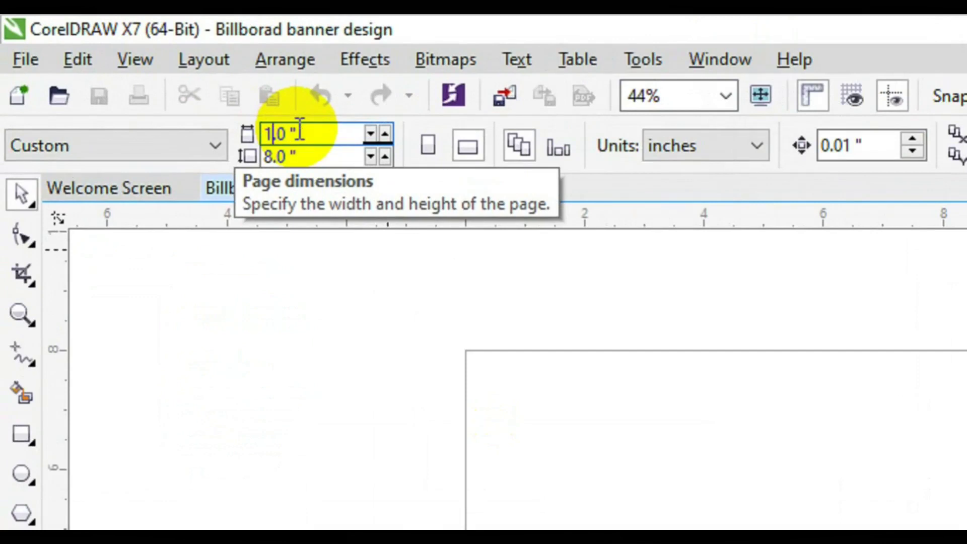
Widen the page to 17 inches, add a page-sized rectangle, and set polygon sides to 6.
type("17.")
key("Return")
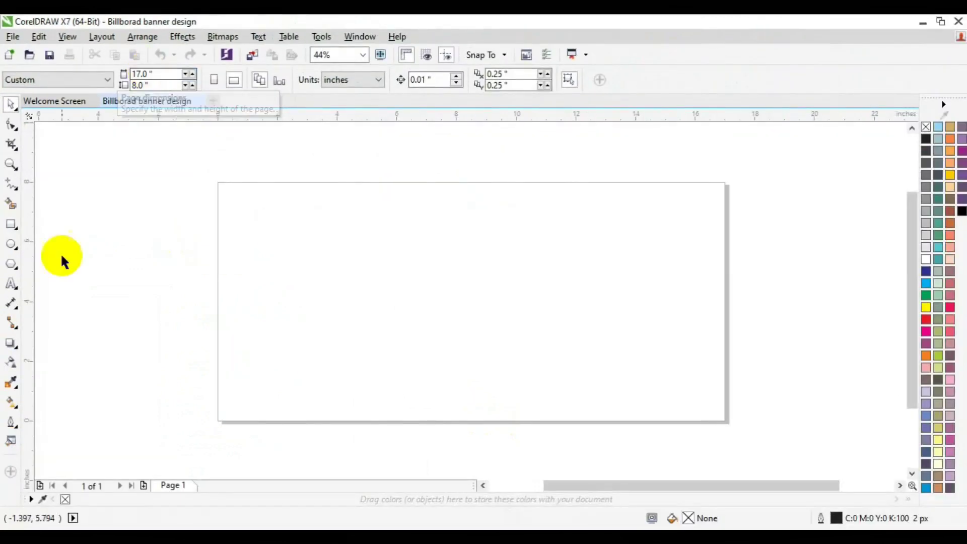
double_click(15, 237)
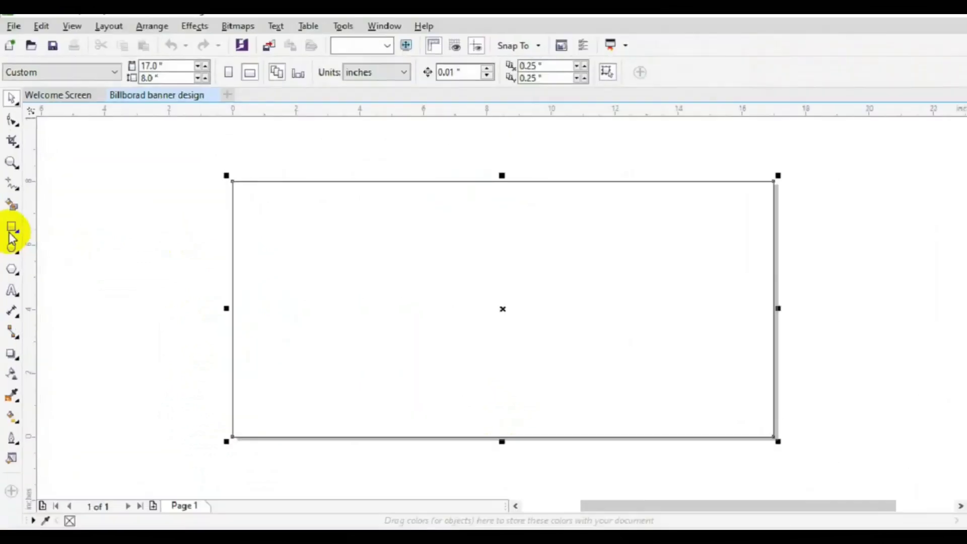
left_click(12, 264)
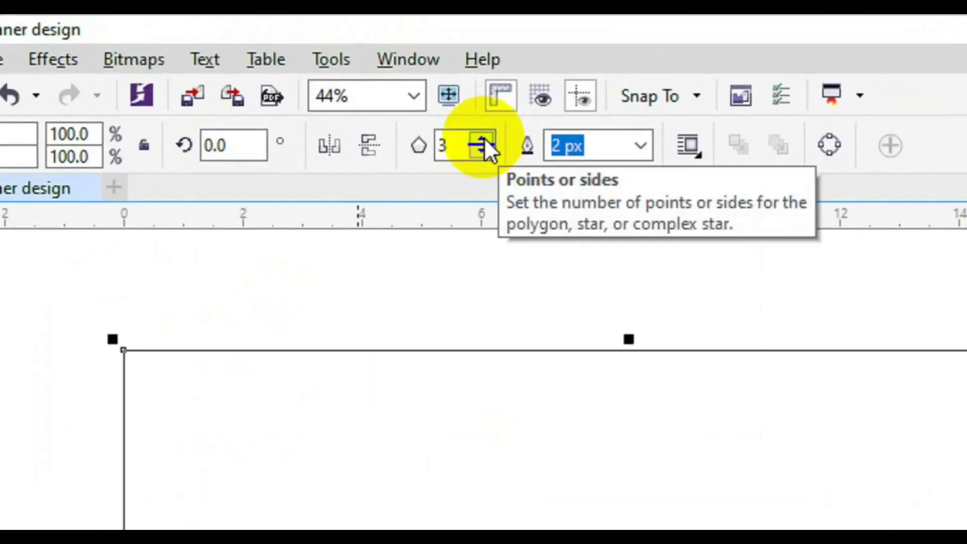
left_click(398, 77)
left_click(397, 77)
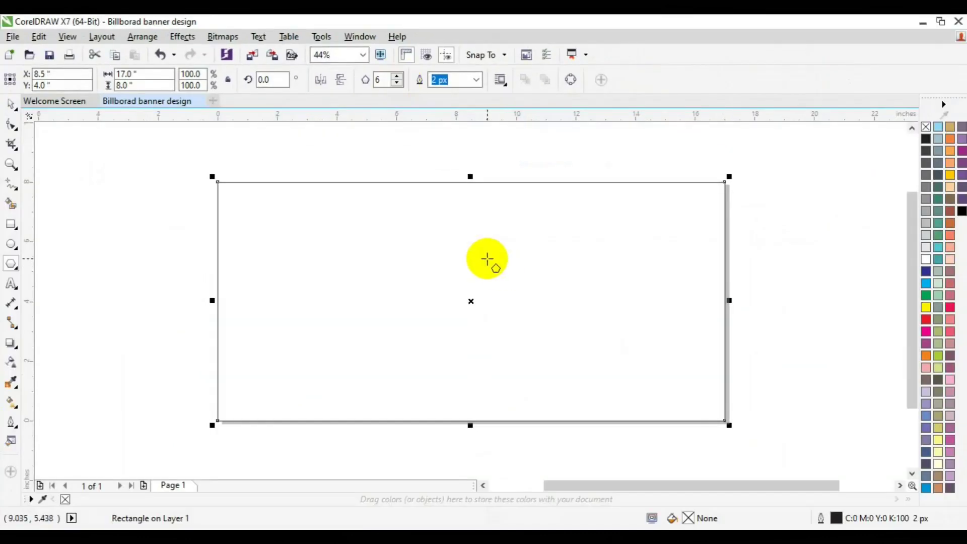
Draw a large hexagon on the right side of the page.
left_click_drag(487, 259, 643, 425)
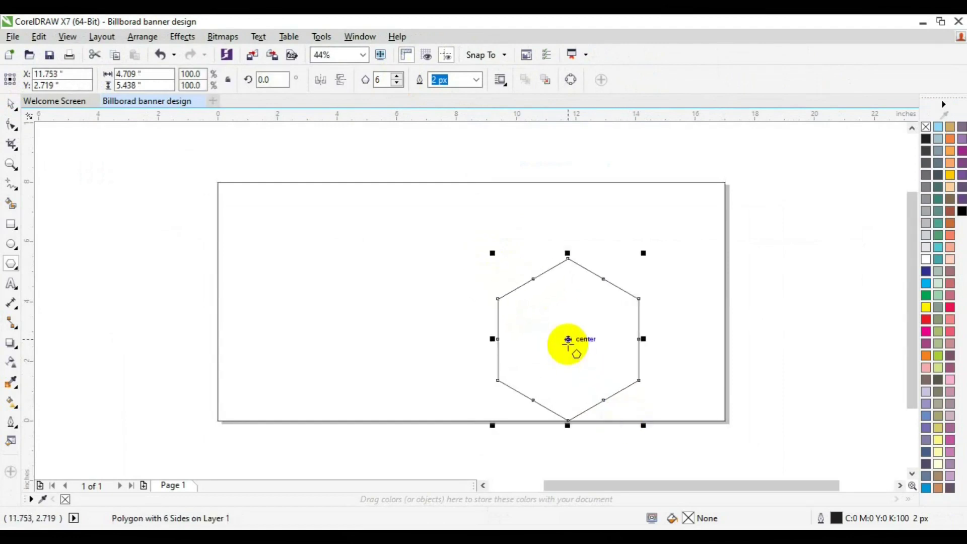
left_click_drag(568, 339, 599, 264)
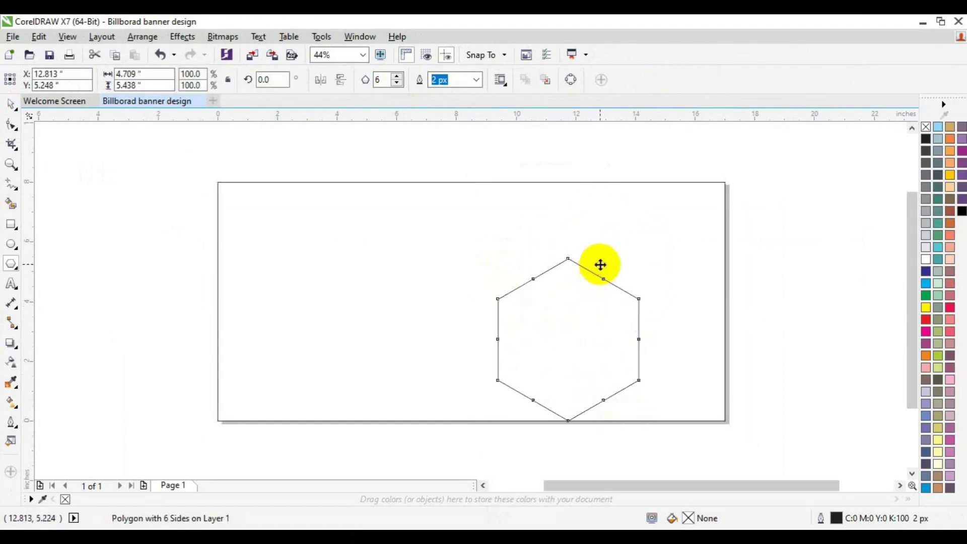
key("space")
left_click(806, 326)
left_click(606, 302)
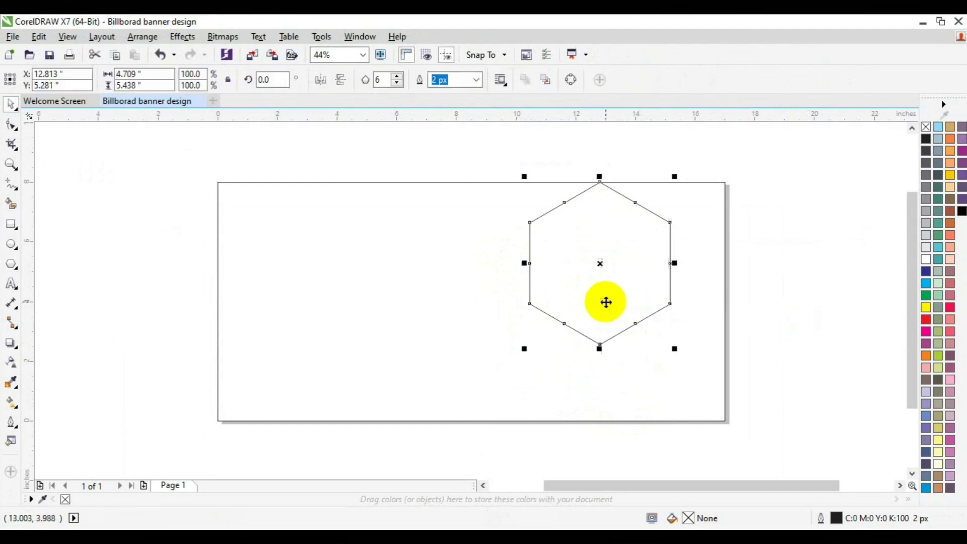
left_click_drag(606, 302, 605, 330)
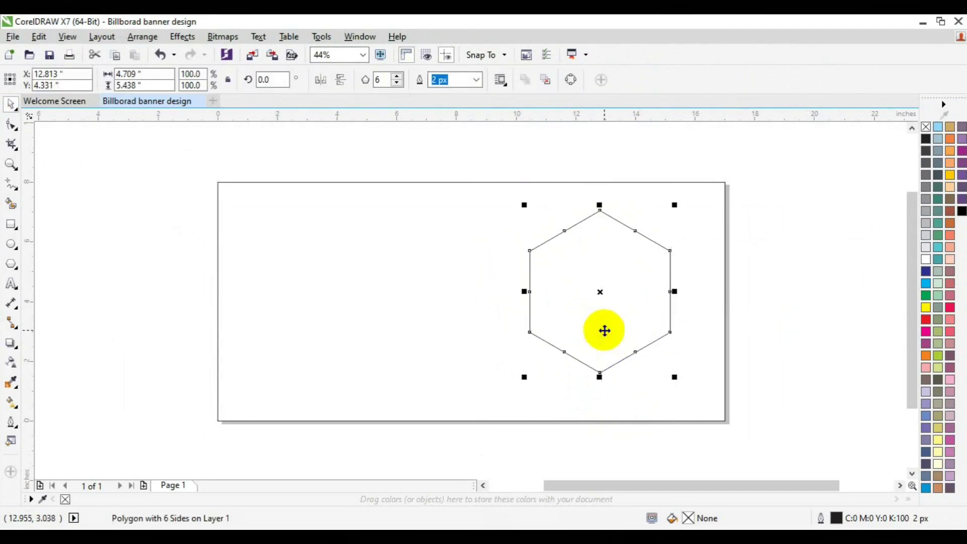
Add a 59.4% hexagon copy top right, group both, and align them to the page's right edge.
key("ctrl+d")
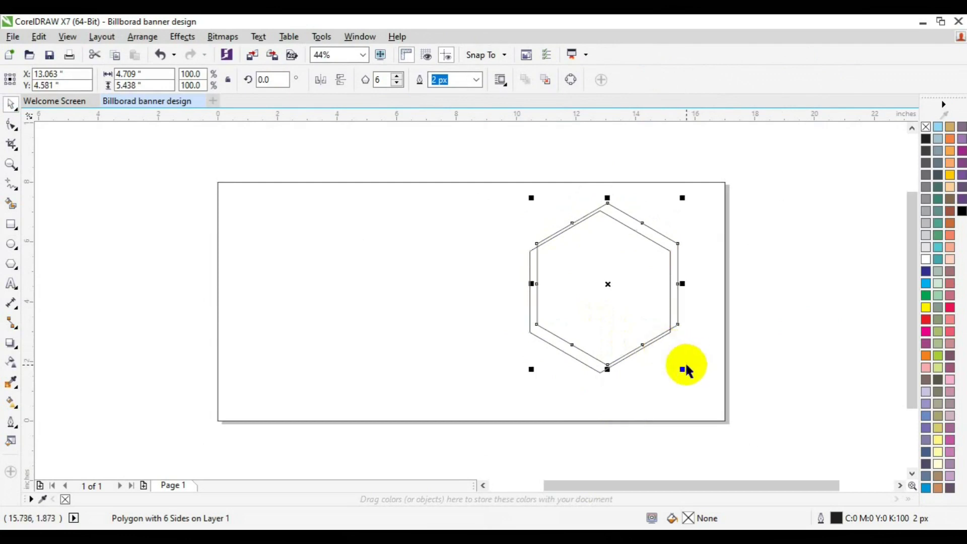
left_click_drag(681, 369, 660, 338)
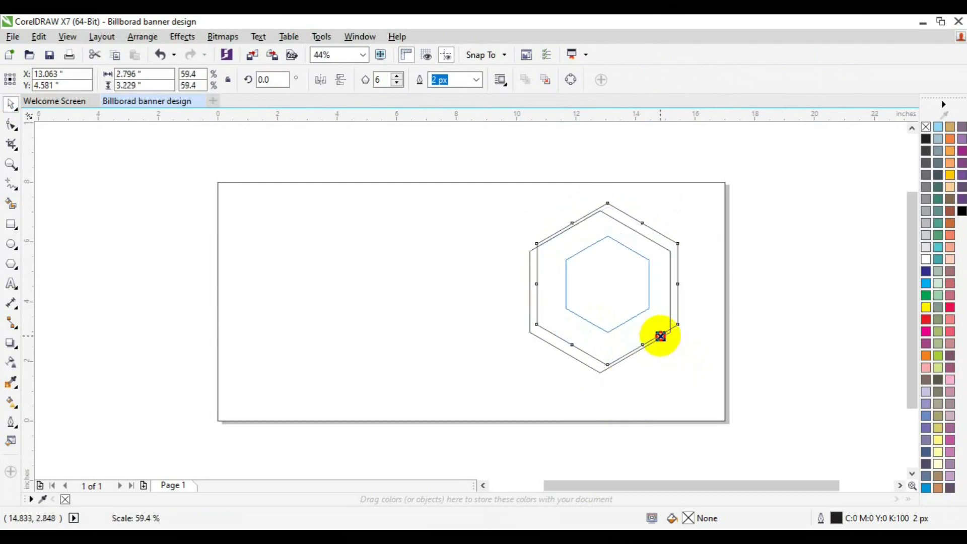
left_click_drag(614, 281, 676, 252)
left_click(631, 343, "shift")
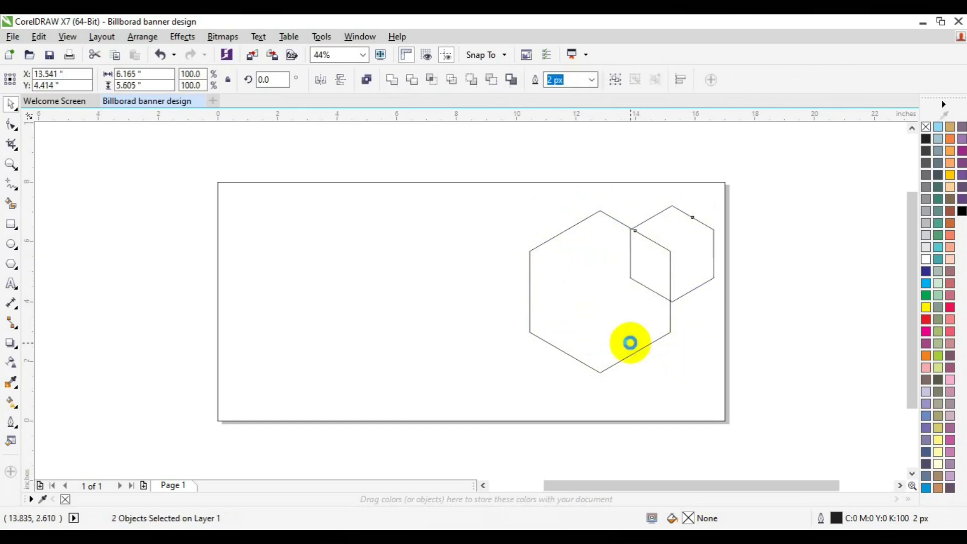
key("ctrl+g")
left_click(657, 386, "shift")
key("r")
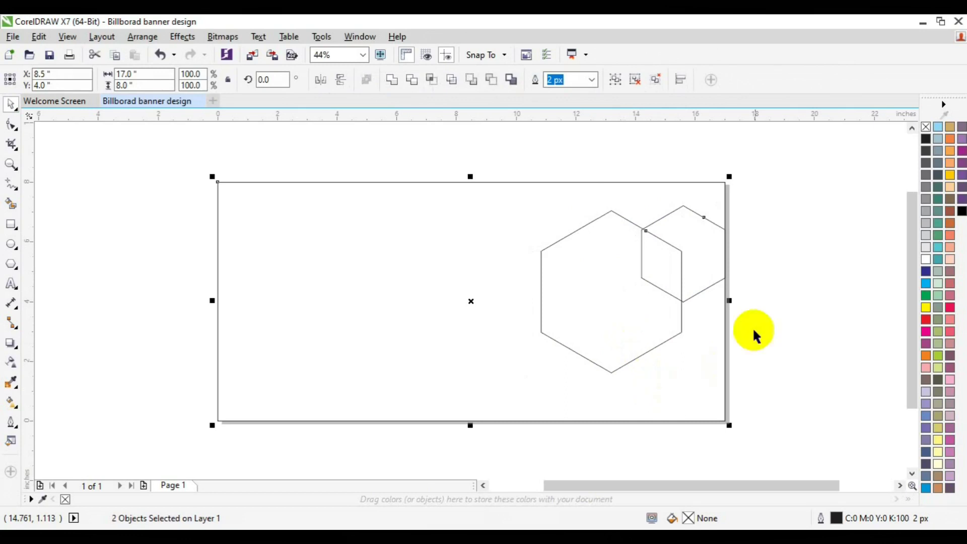
left_click(769, 319)
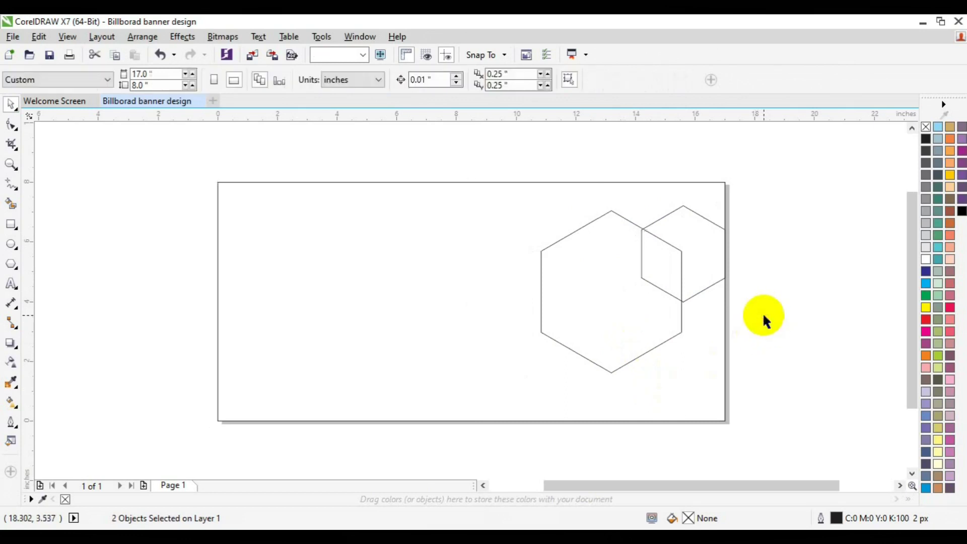
Ungroup the hexagons, enlarge the large one slightly, and nudge it left.
left_click(650, 313)
left_click(440, 85)
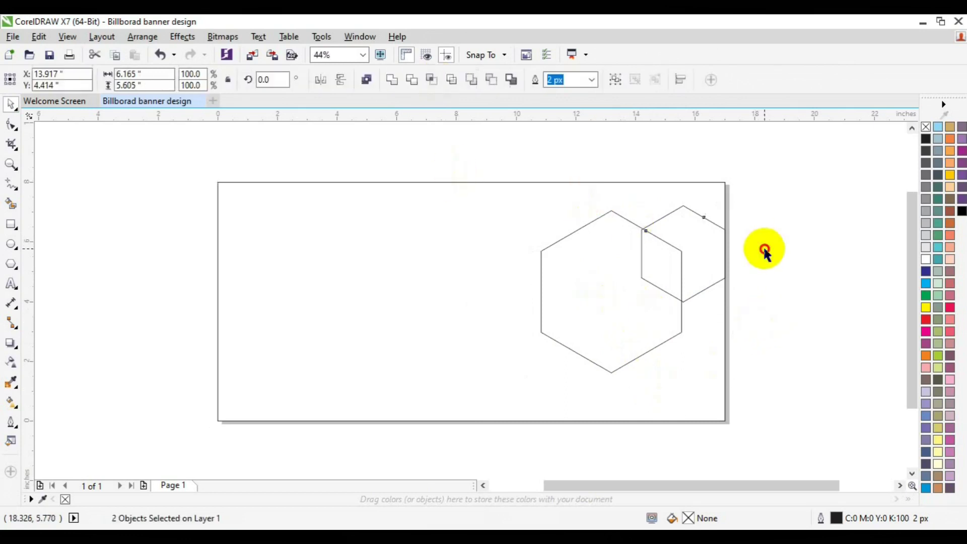
left_click(572, 347)
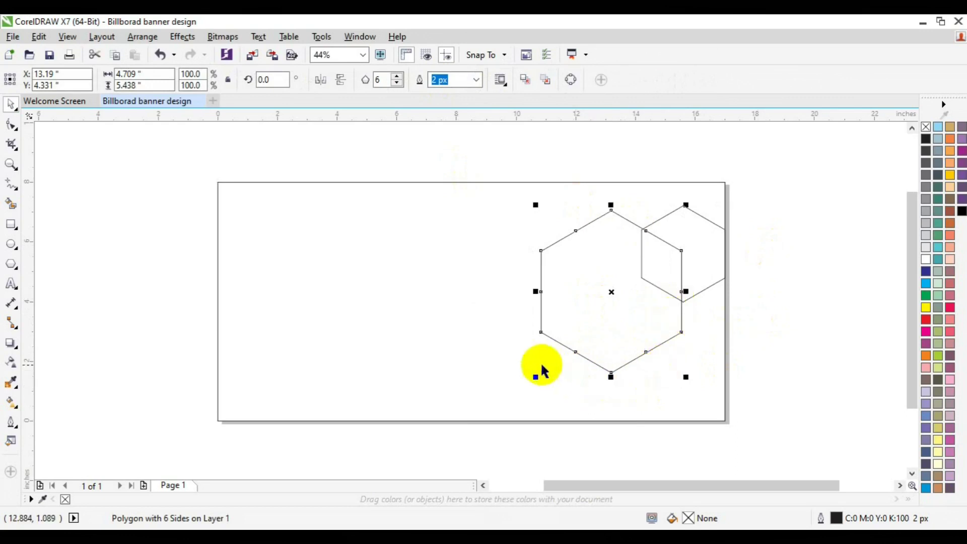
left_click_drag(535, 377, 527, 401)
key("Left")
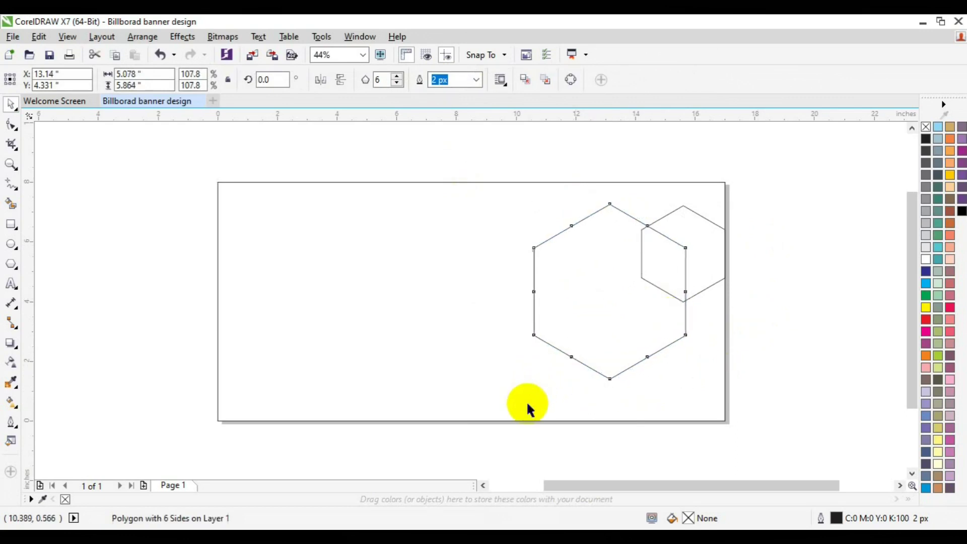
key("ctrl+Left")
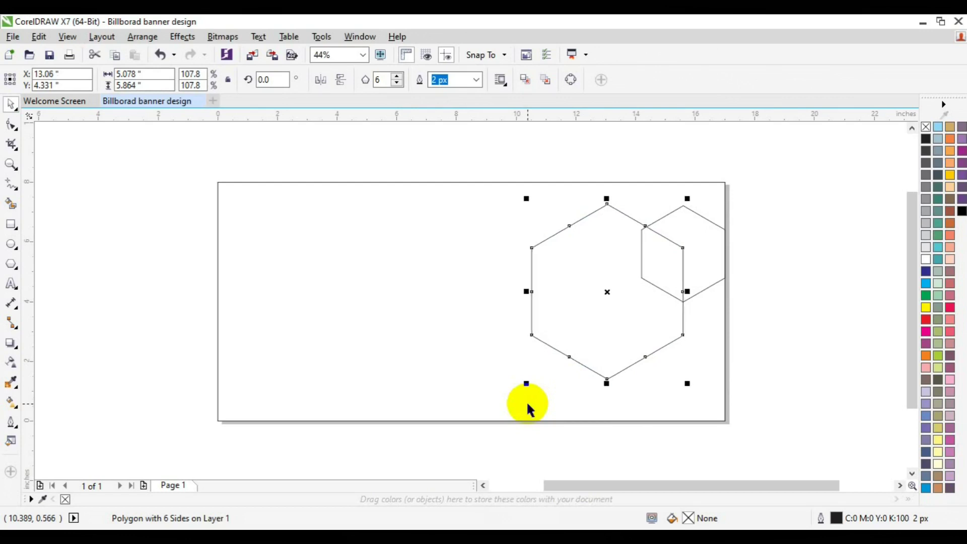
Add a 43.6% hexagon copy (2.055 x 2.373 in) over the large hexagon's lower left.
key("ctrl+d")
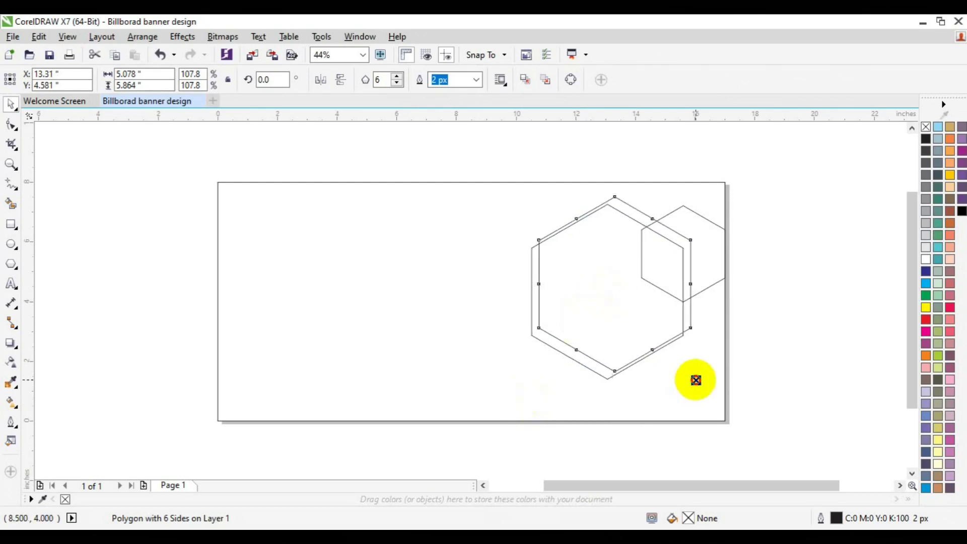
left_click_drag(696, 380, 663, 340)
left_click_drag(615, 292, 532, 379)
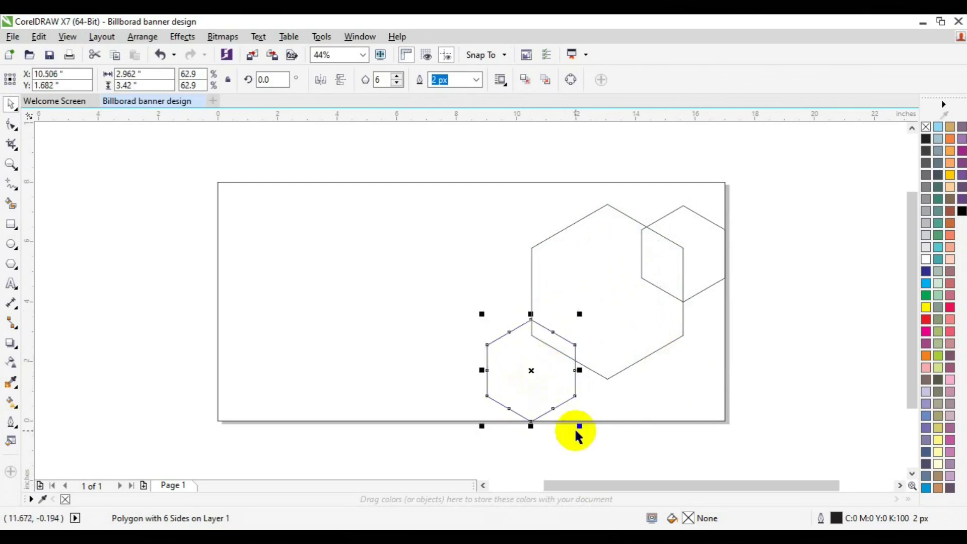
left_click_drag(579, 426, 570, 411)
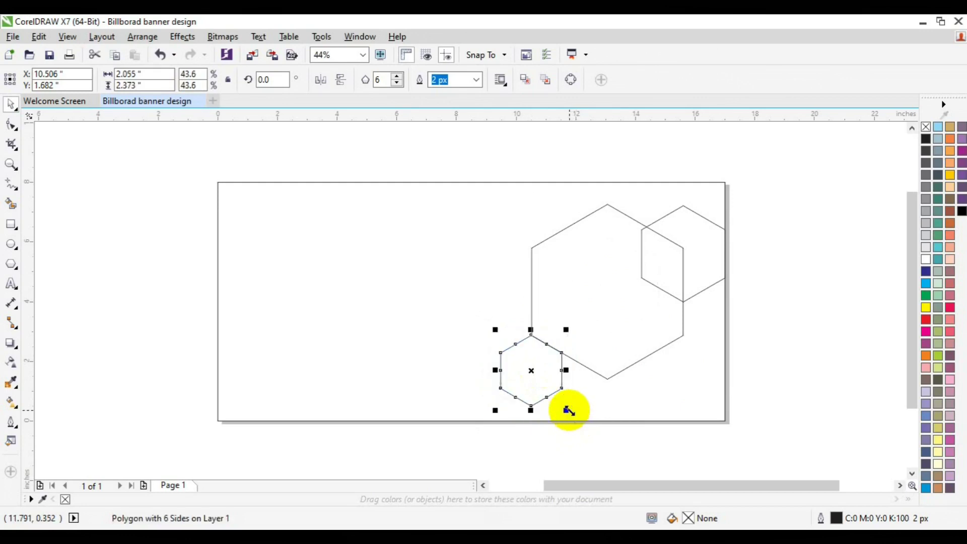
left_click_drag(538, 382, 542, 366)
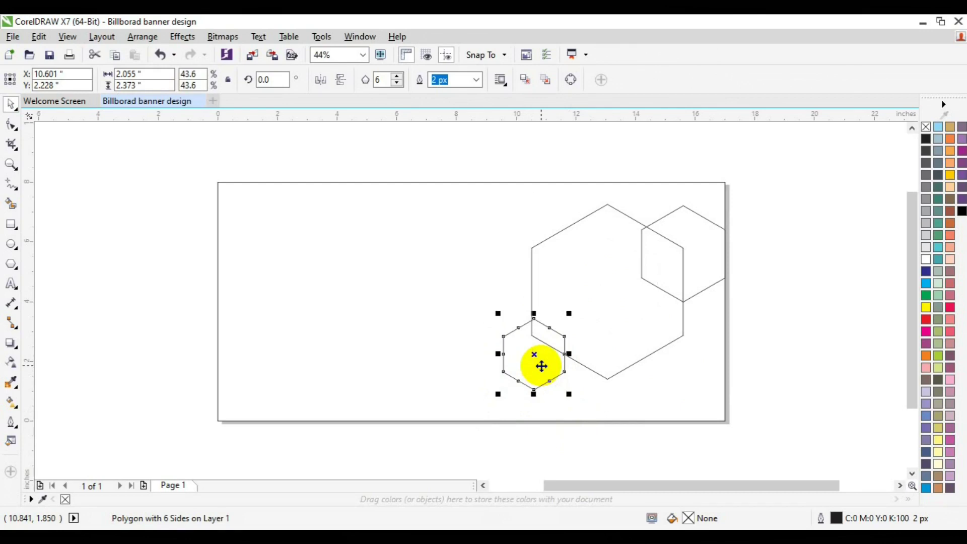
left_click_drag(542, 366, 525, 357)
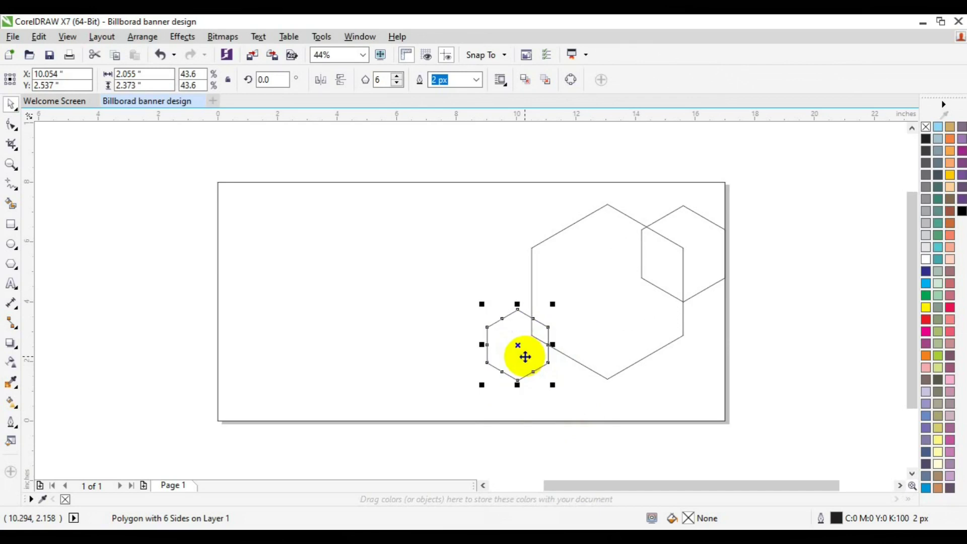
Enlarge the large hexagon slightly and move both hexagons a little lower.
left_click(758, 418)
left_click(607, 378)
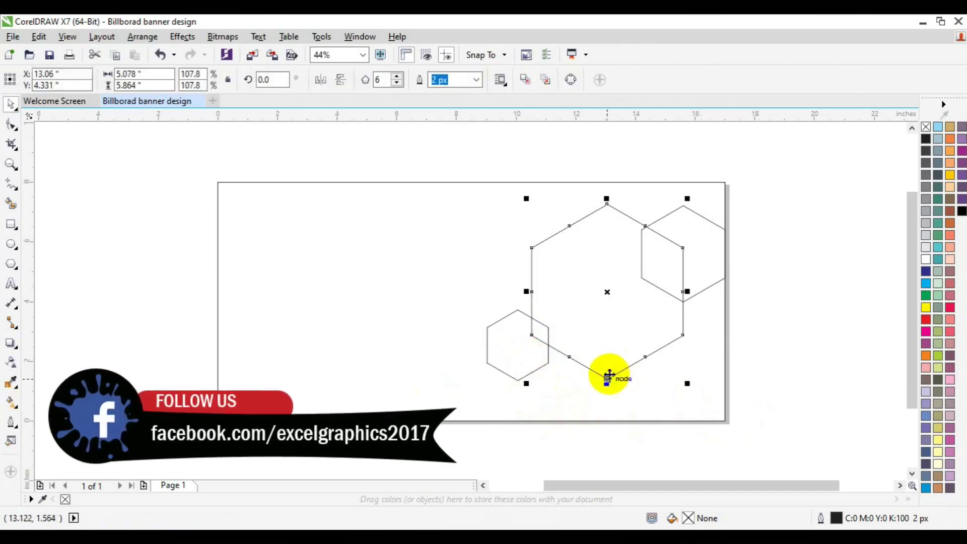
left_click_drag(688, 383, 700, 403)
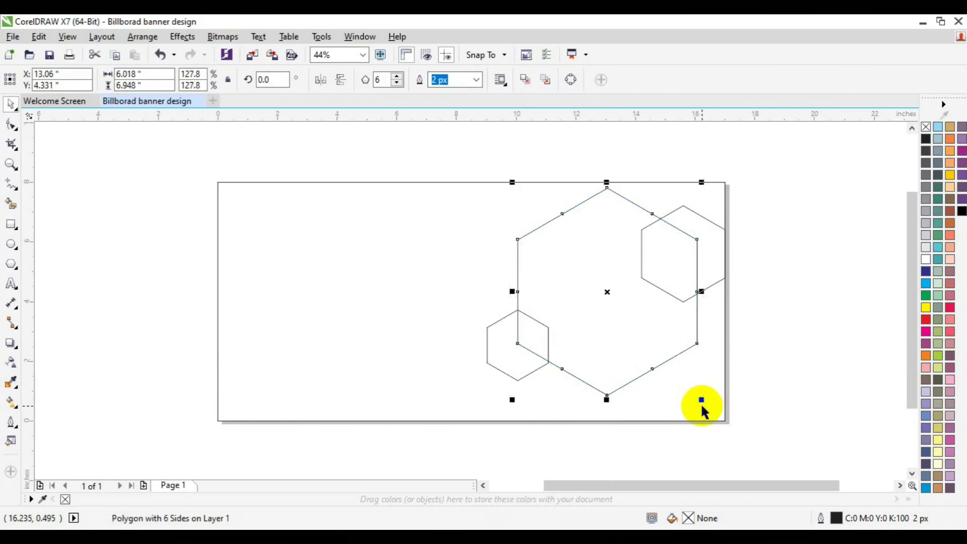
left_click(520, 378, "shift")
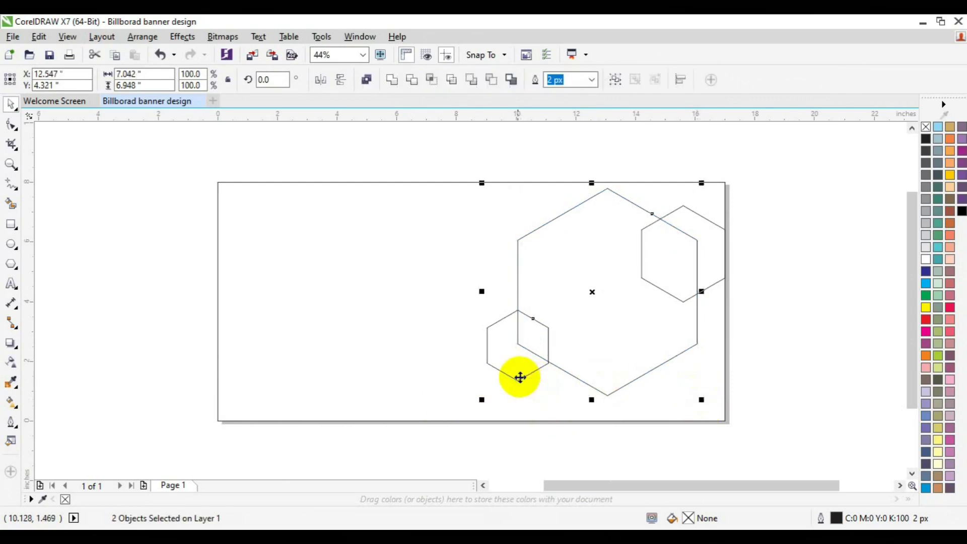
left_click_drag(520, 378, 520, 378)
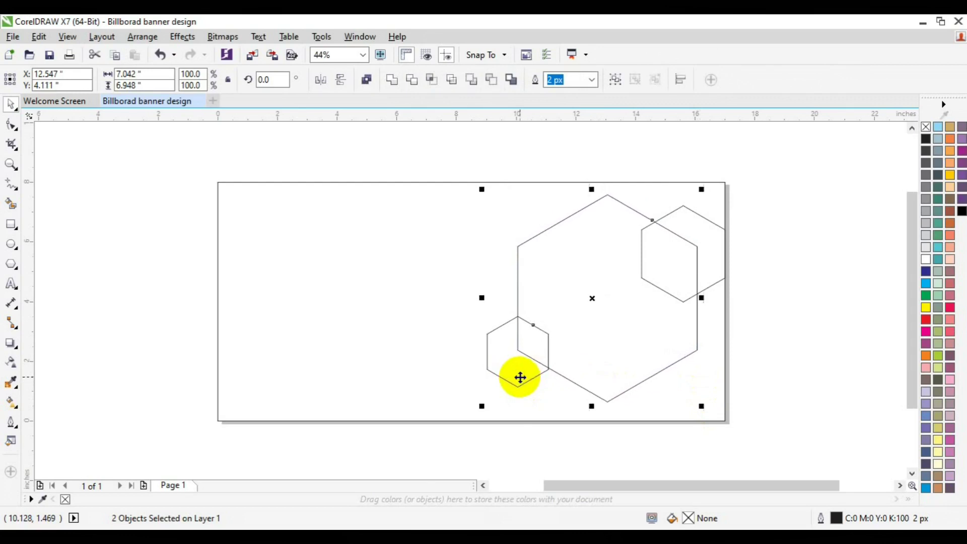
Move the small hexagon left to X 9.574 in and choose the 2-Point Line tool.
left_click(712, 352)
left_click(519, 357)
left_click_drag(513, 365, 505, 364)
left_click(143, 292)
left_click(12, 184)
left_click(53, 204)
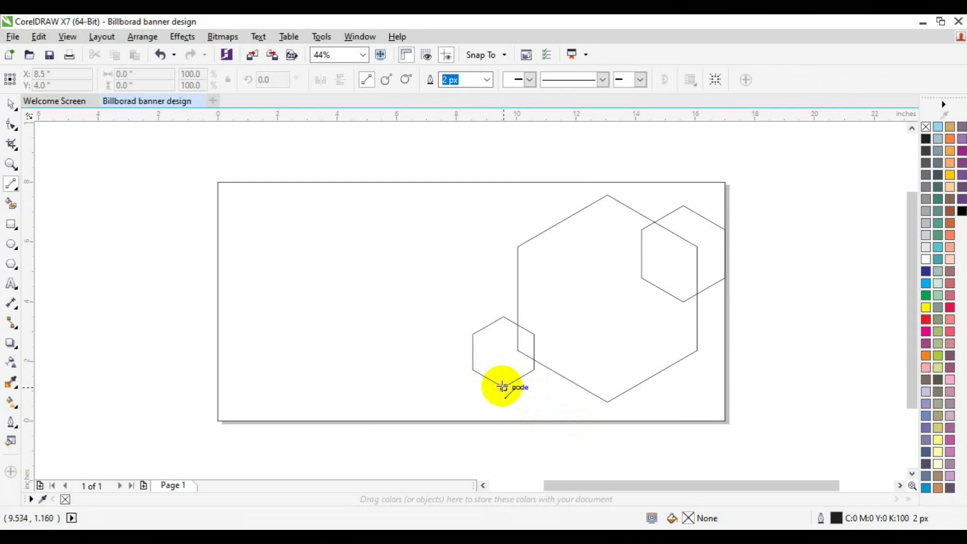
Draw lines from the small hexagon's corners to the page bottom and bottom-right corner.
left_click_drag(504, 388, 575, 427)
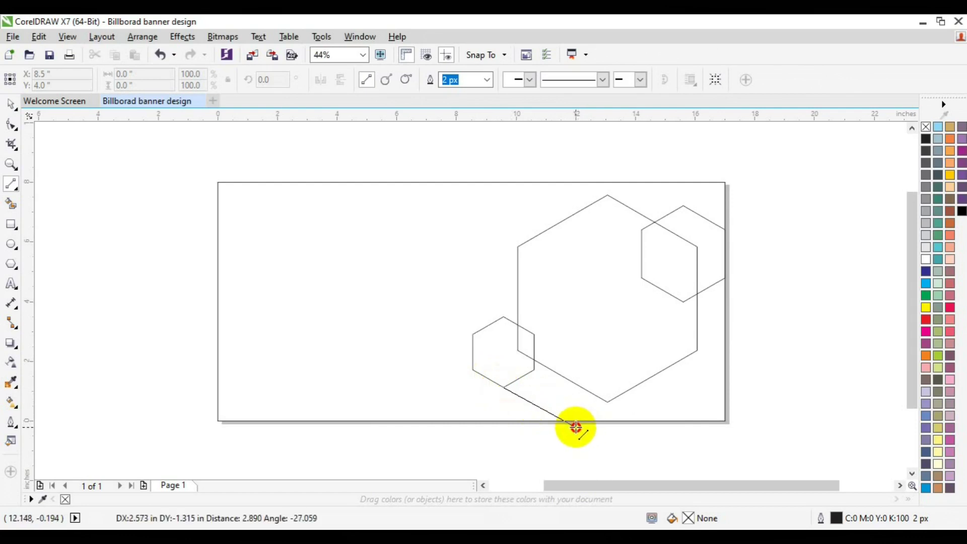
left_click_drag(575, 427, 569, 431)
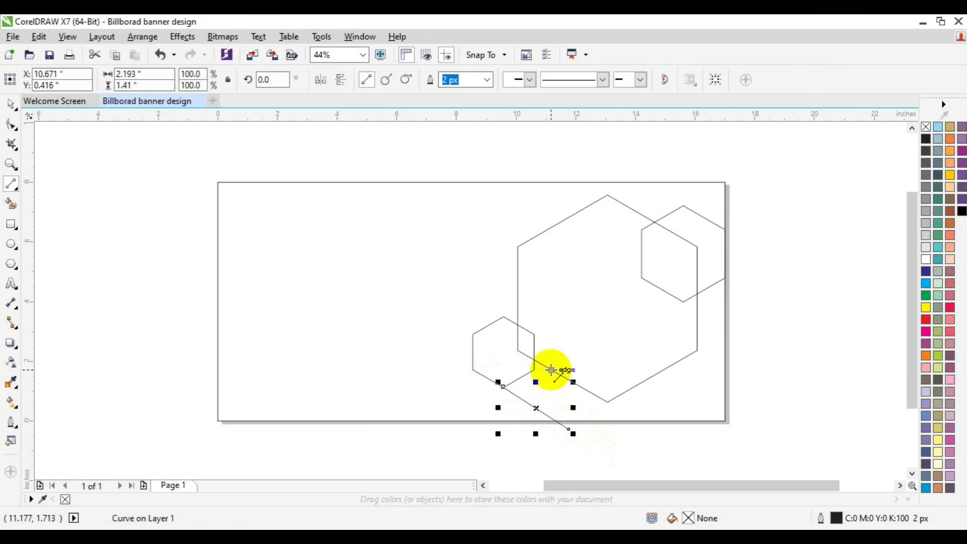
left_click_drag(533, 334, 722, 420)
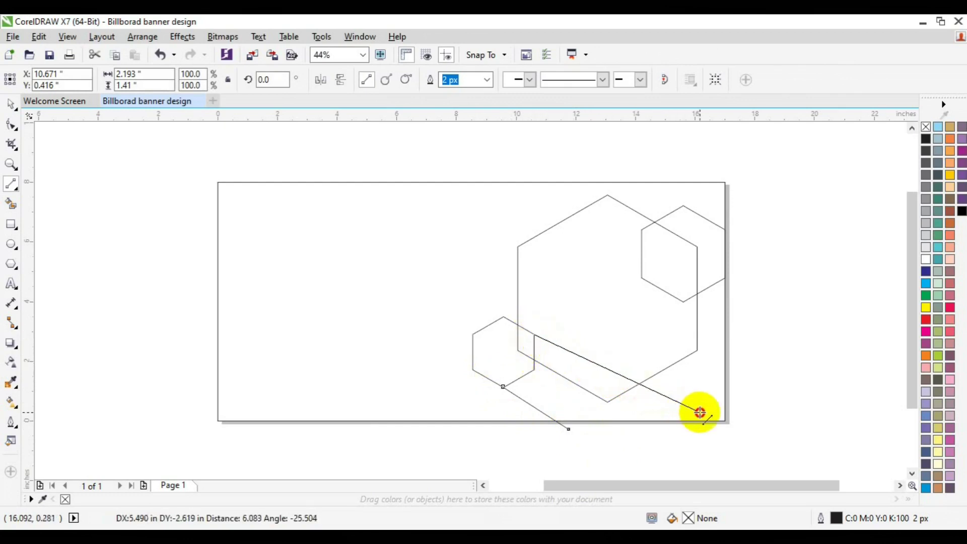
left_click_drag(723, 421, 723, 420)
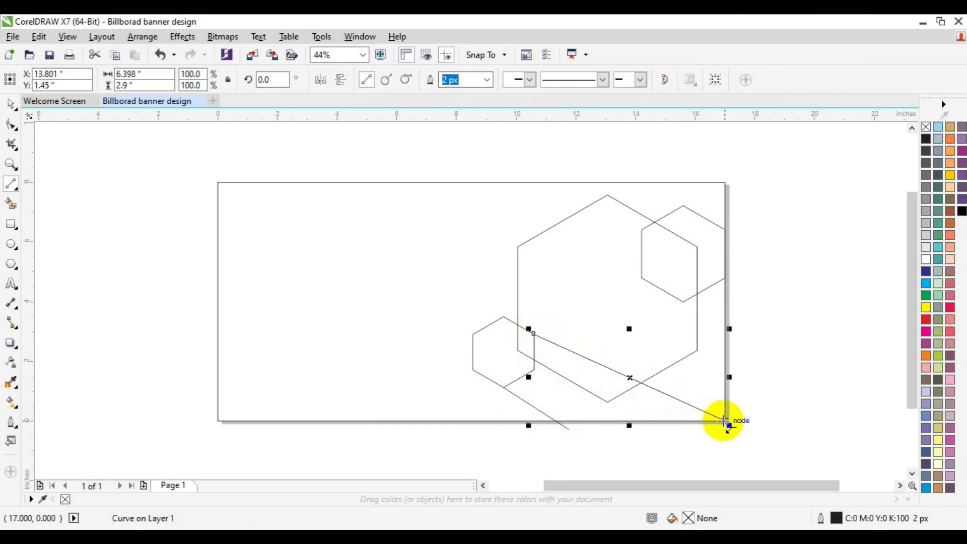
left_click_drag(533, 371, 627, 429)
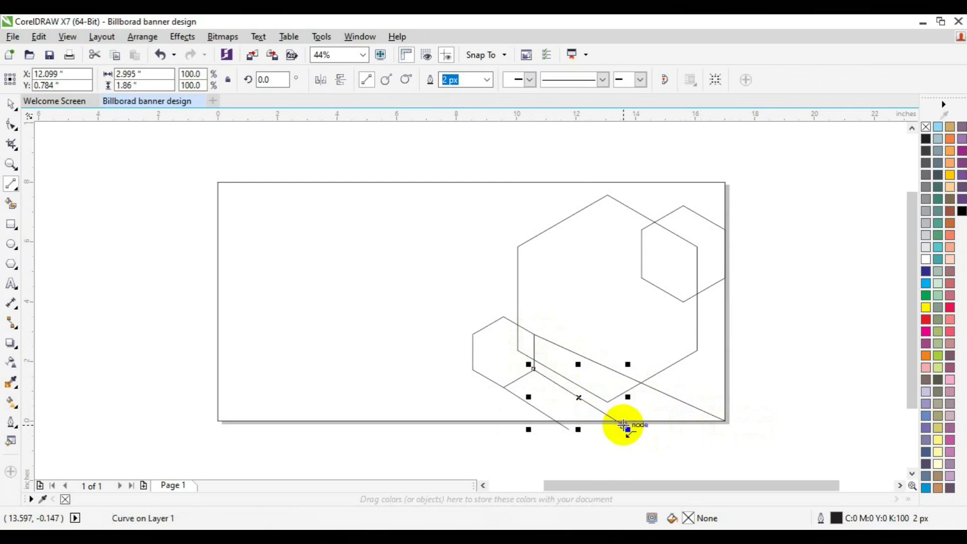
Draw short lines from the hexagons to the page's right edge.
left_click_drag(697, 350, 727, 372)
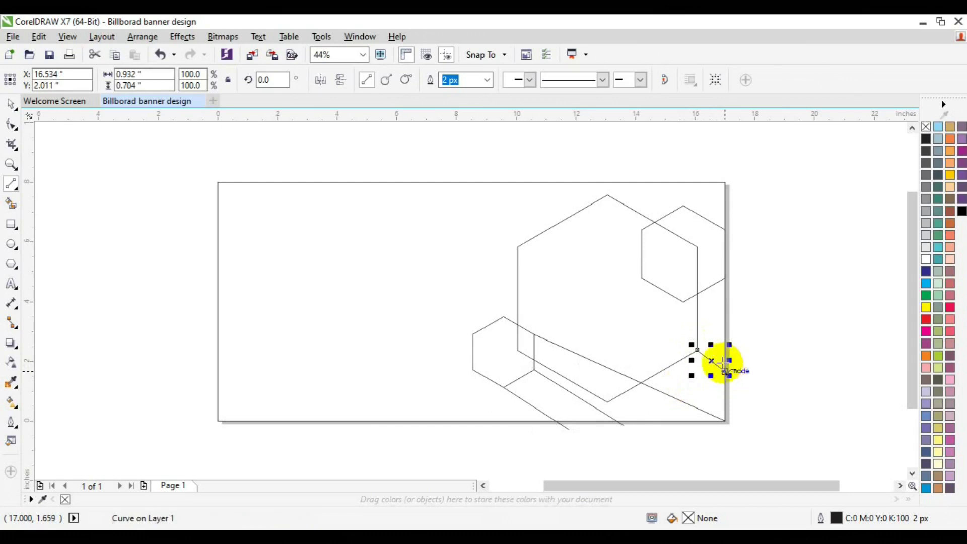
left_click_drag(697, 247, 724, 258)
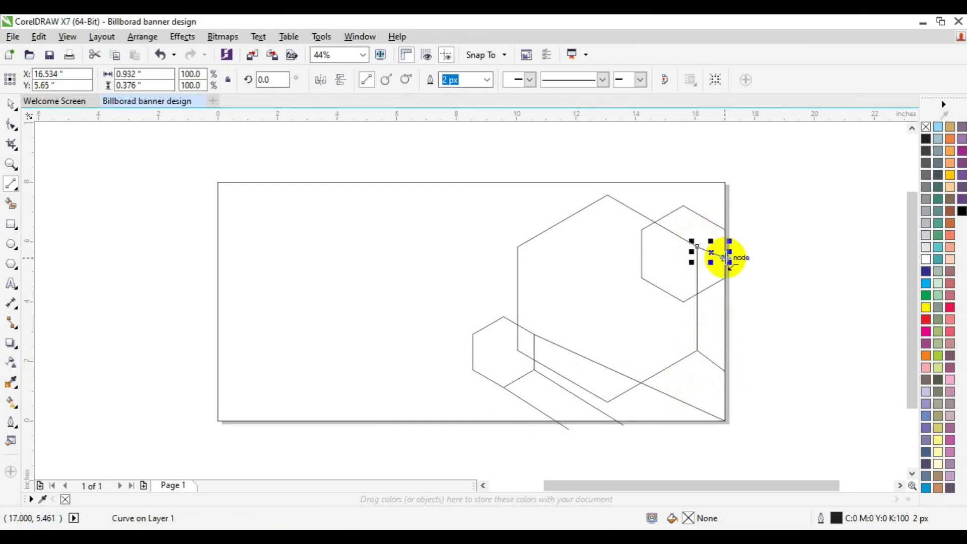
key("space")
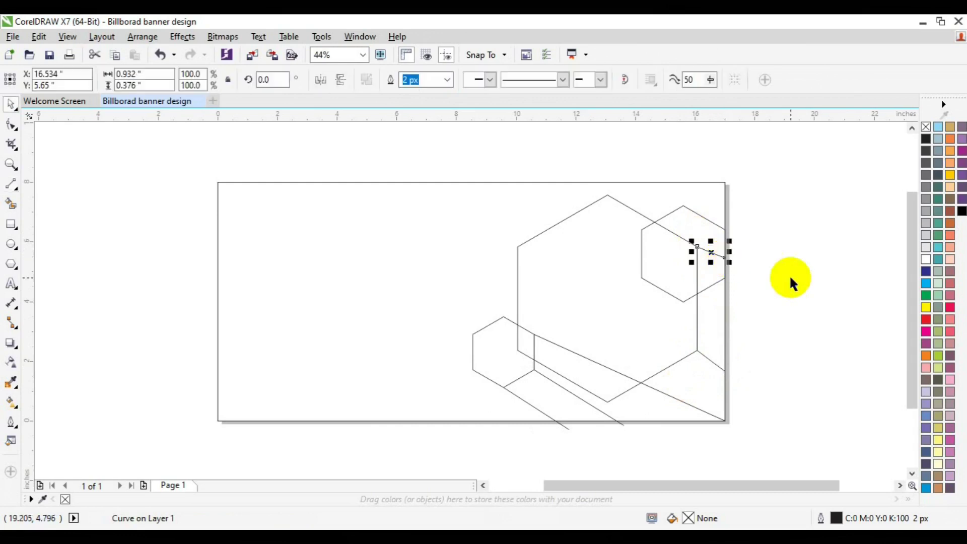
left_click(790, 274)
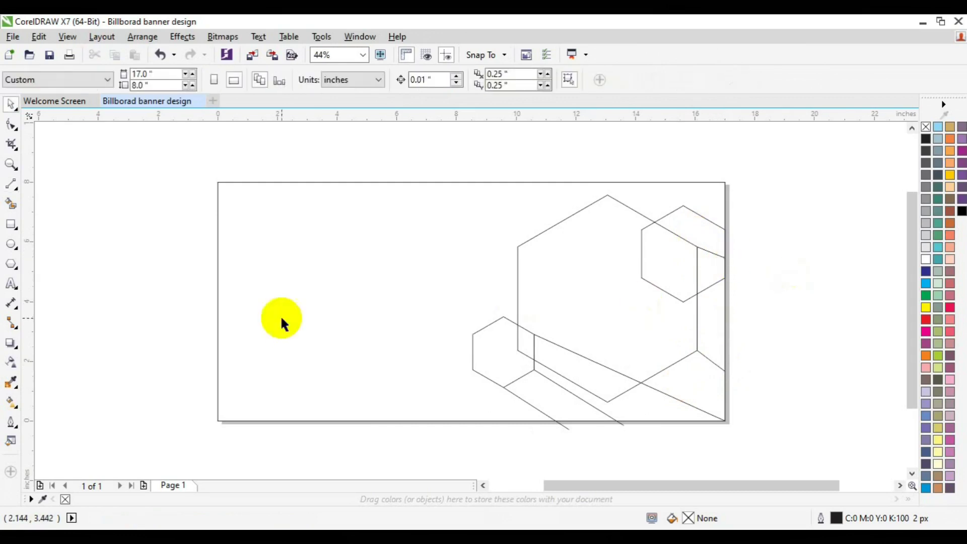
left_click(11, 204)
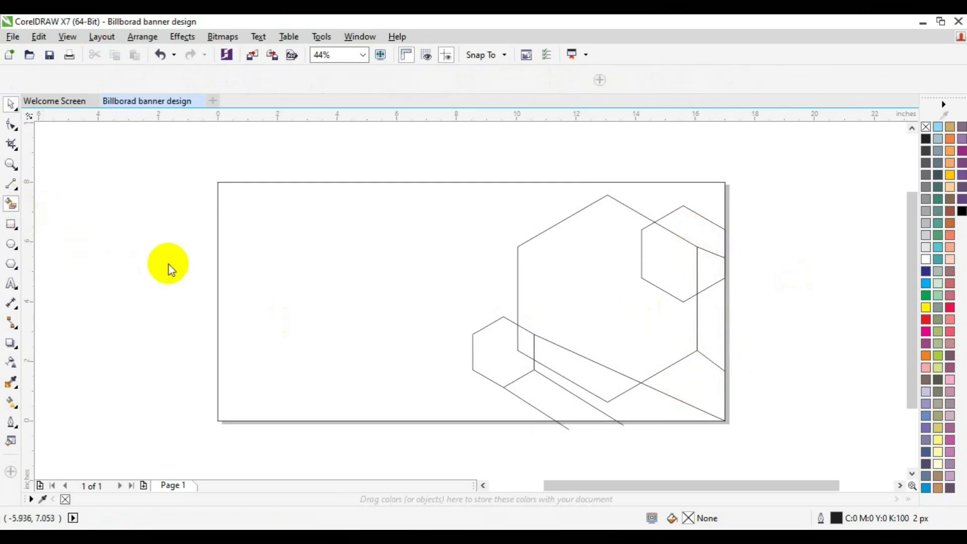
Smart-fill the diagonal band regions black and weld them into one band.
left_click(667, 277)
key("ctrl+z")
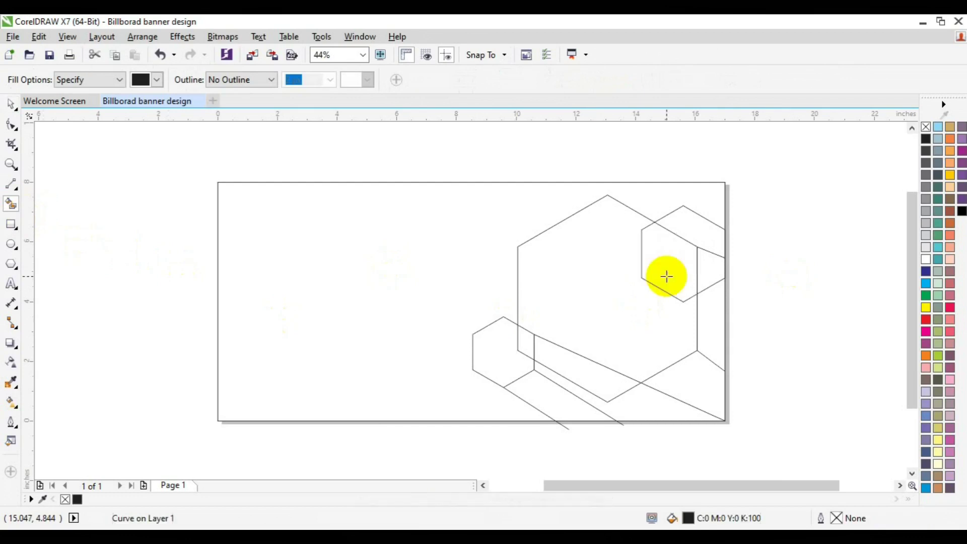
left_click(528, 342)
key("ctrl+z")
left_click(546, 356)
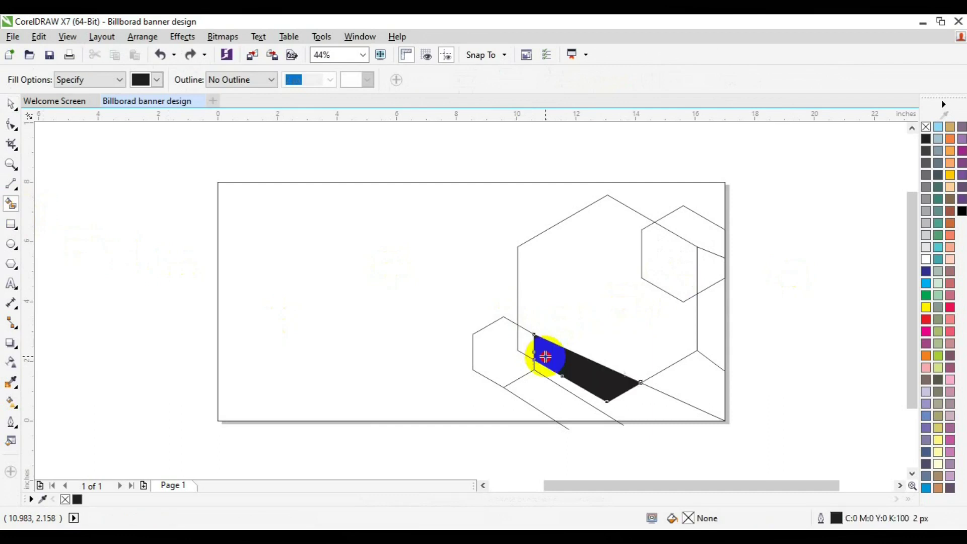
left_click(540, 371)
key("space")
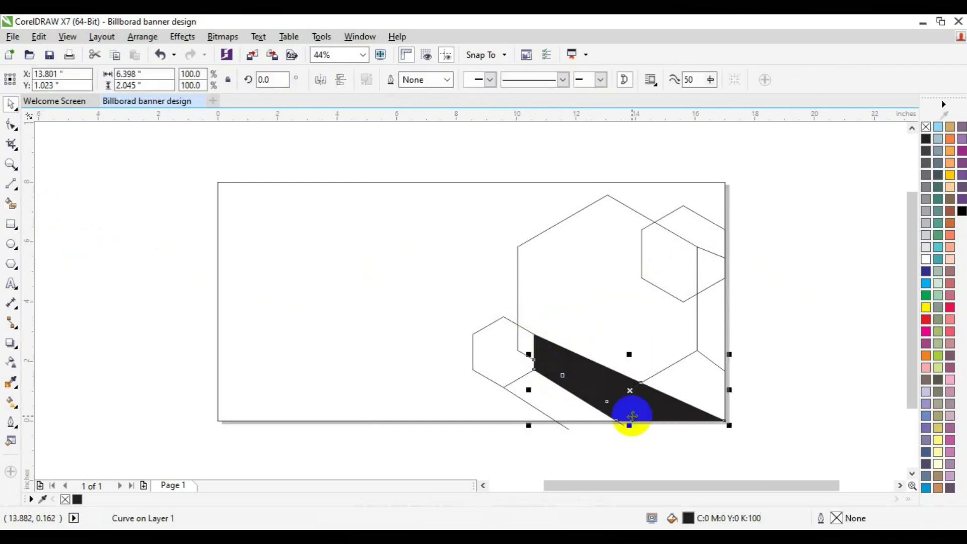
left_click(560, 349, "shift")
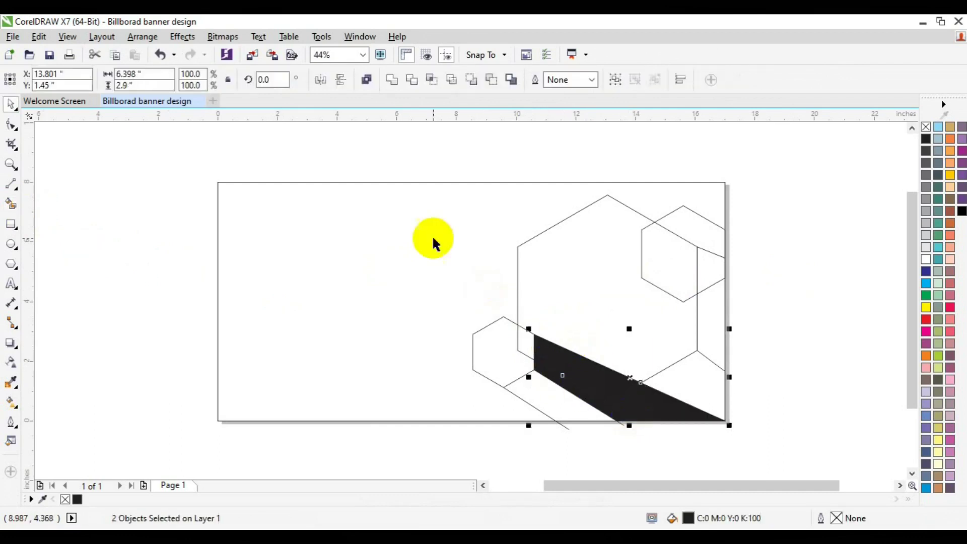
left_click(391, 79)
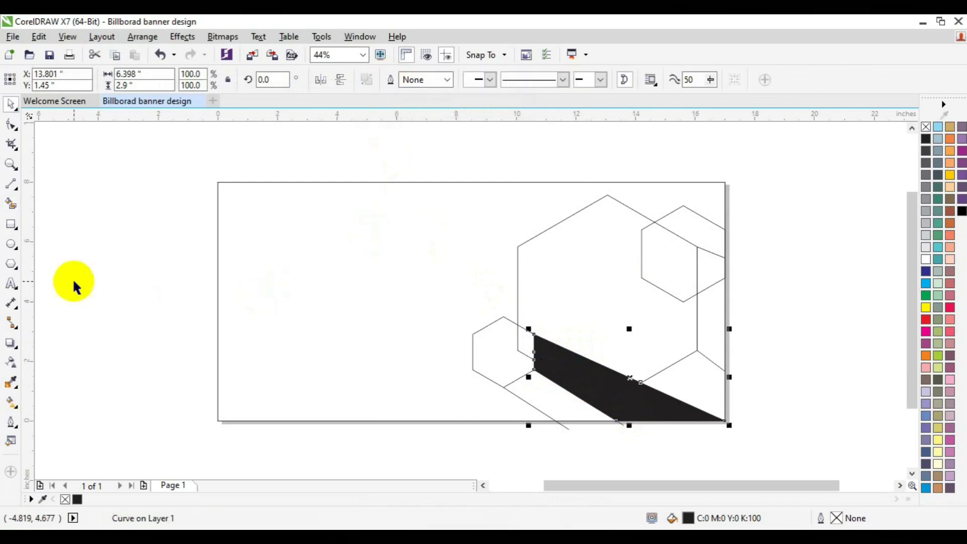
Fill the small hexagon and its adjoining gap, weld them, and colour the result navy.
left_click(12, 204)
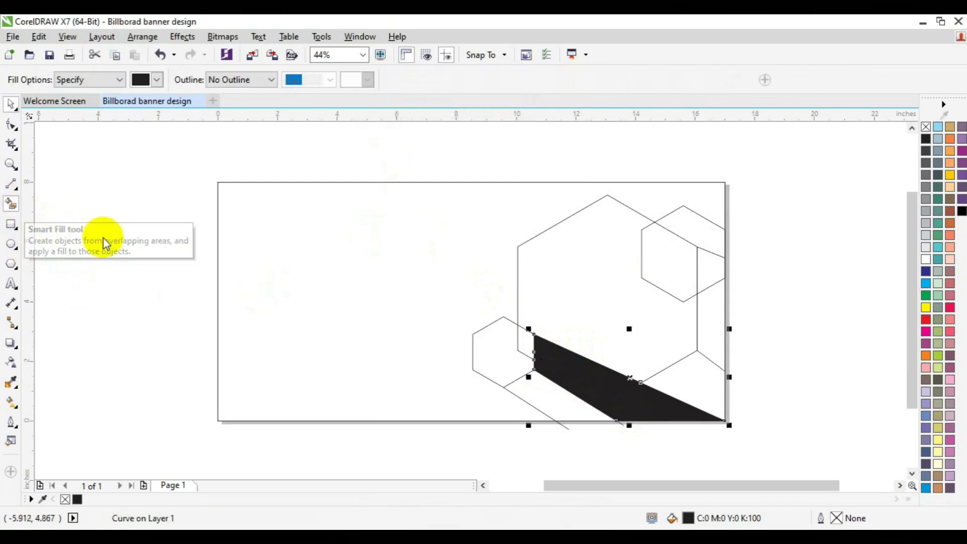
left_click(541, 393)
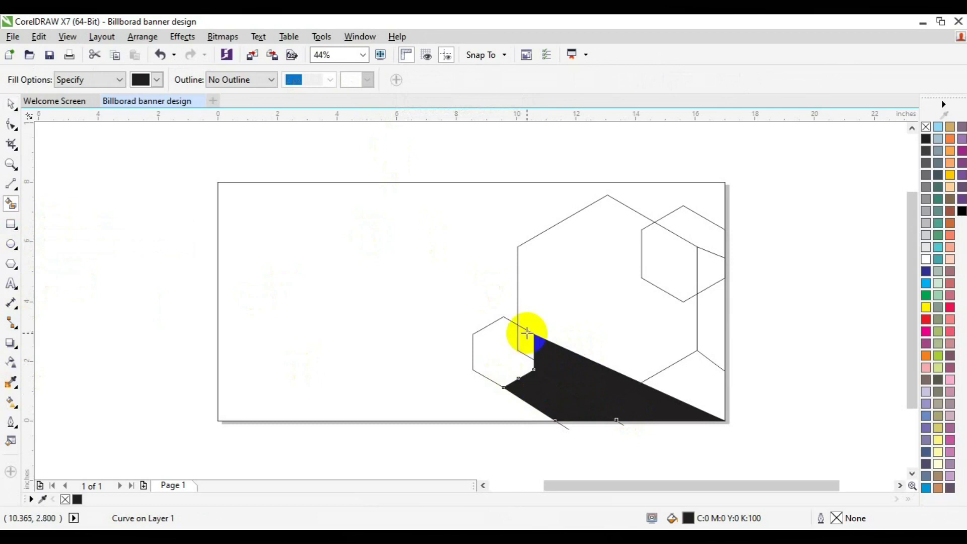
left_click(502, 343)
key("space")
left_click(529, 344, "shift")
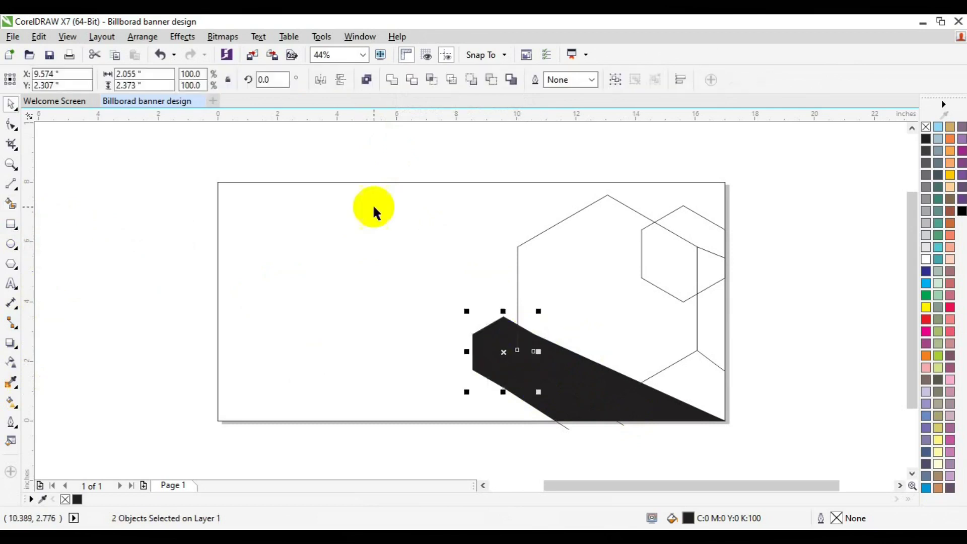
left_click(392, 84)
left_click(927, 250)
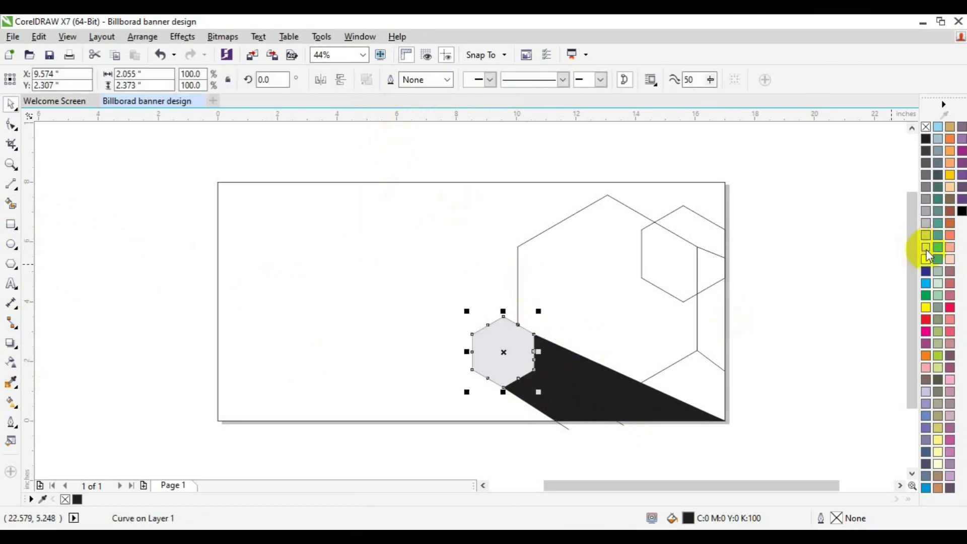
left_click(927, 271)
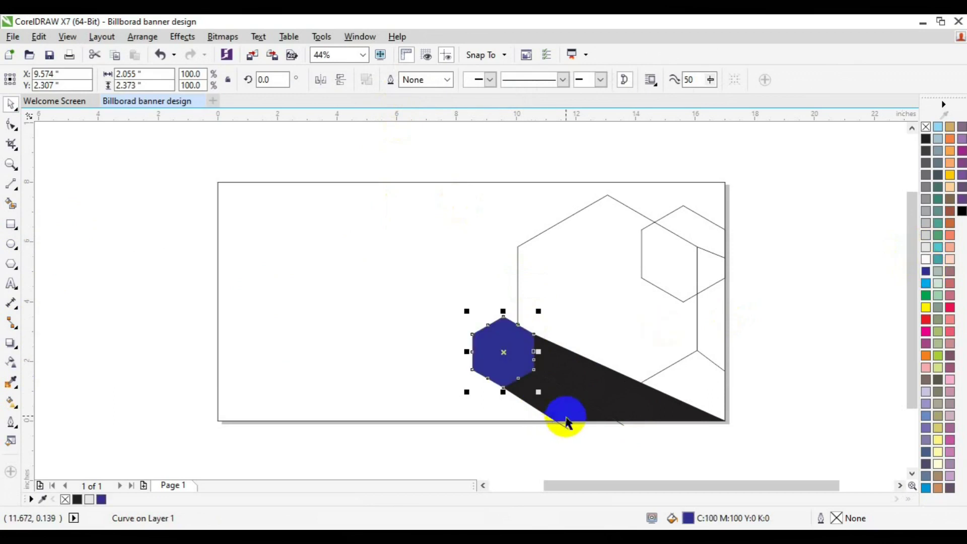
Colour the strip below the hexagon cyan.
left_click(565, 418)
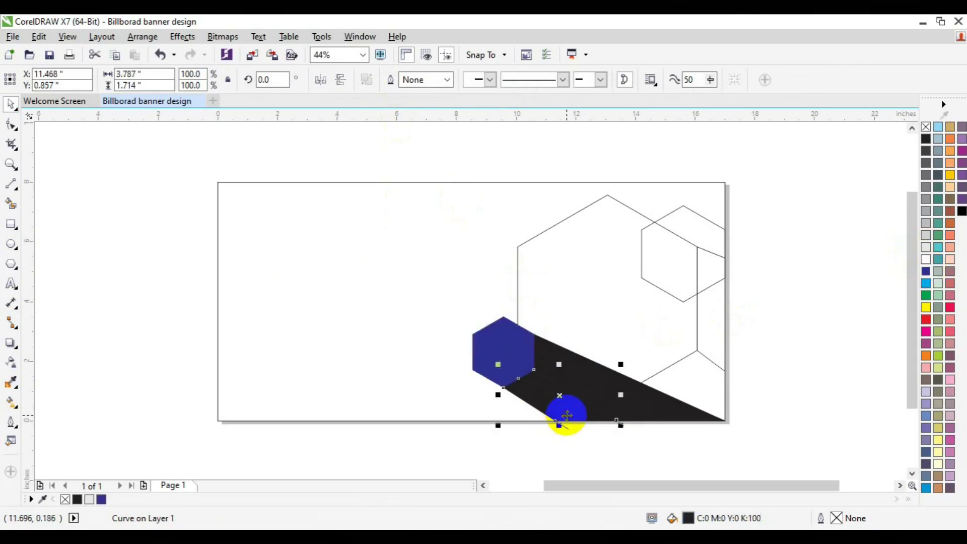
left_click(938, 248)
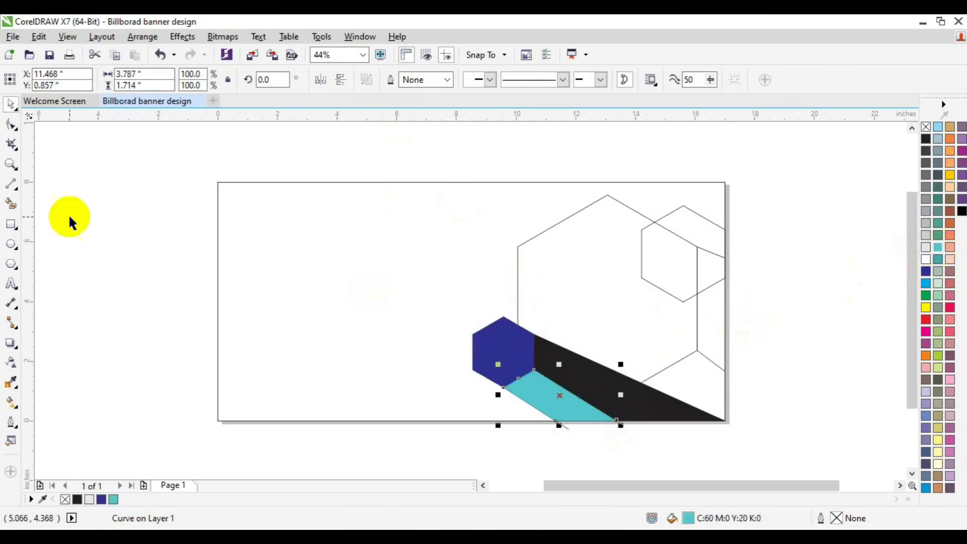
left_click(11, 204)
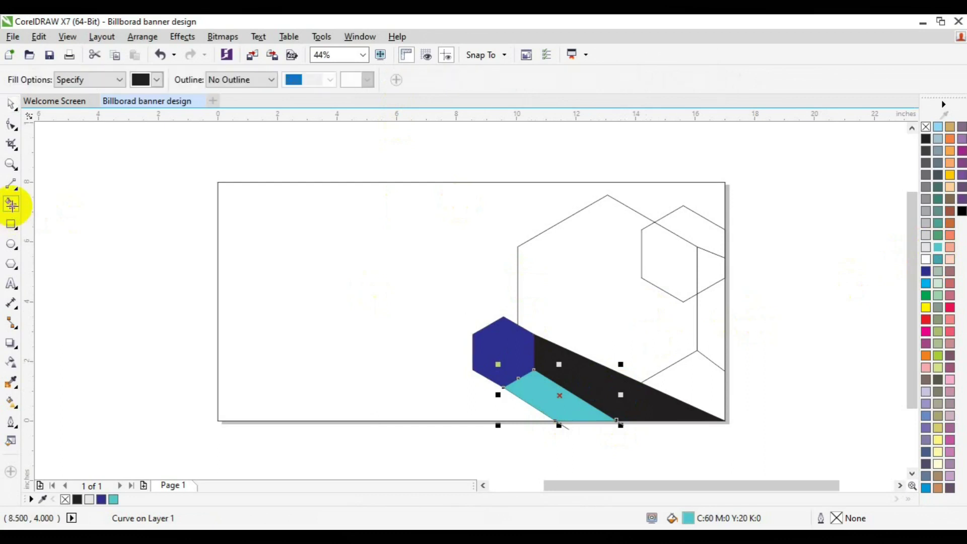
Smart-fill and weld the large hexagon's regions, then colour it purple.
left_click(625, 248)
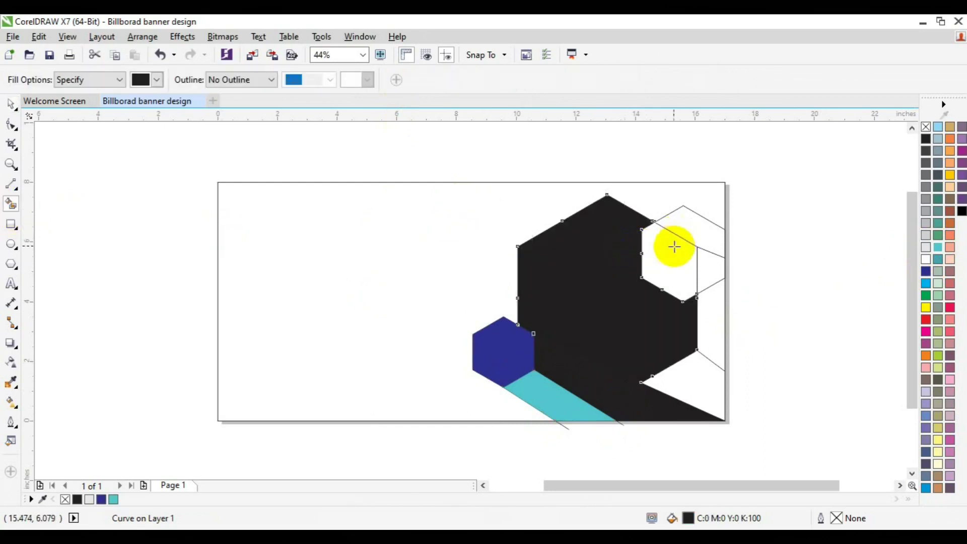
key("space")
left_click(594, 274)
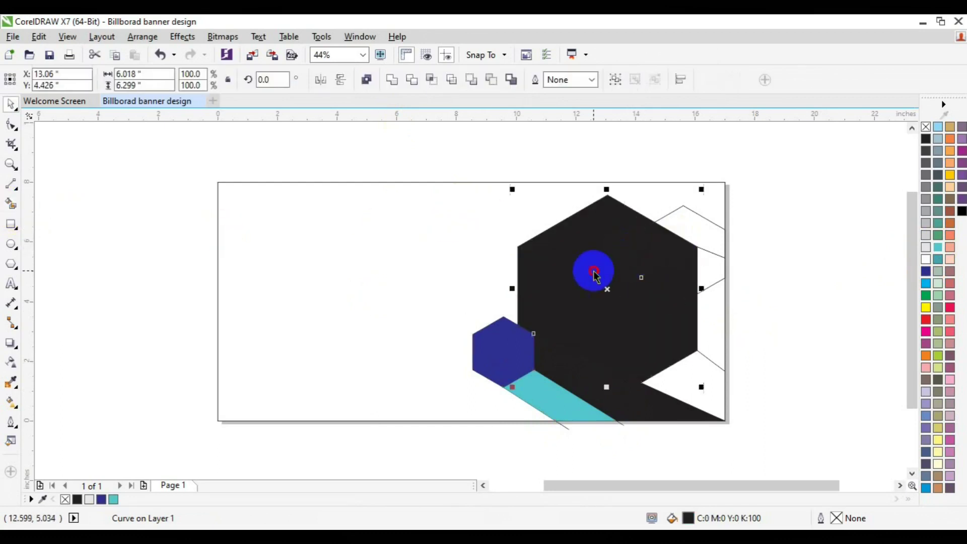
left_click(391, 80)
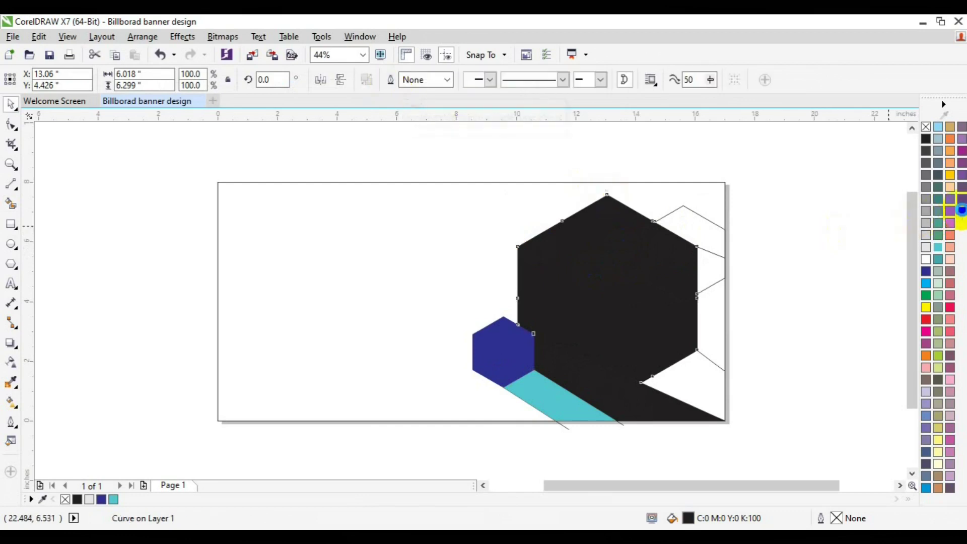
left_click(962, 209)
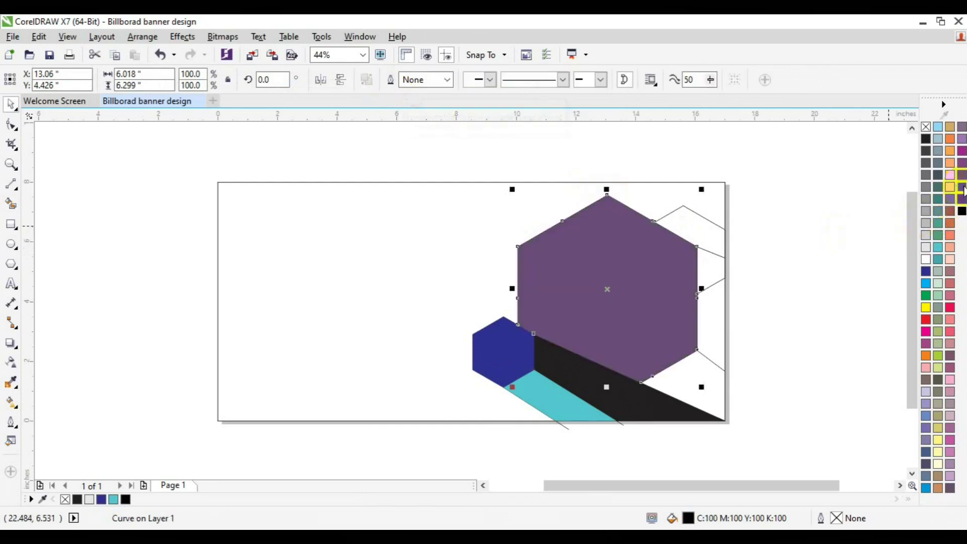
Fill and weld the gap right of the hexagon into an orange strip.
left_click(130, 267)
left_click(11, 204)
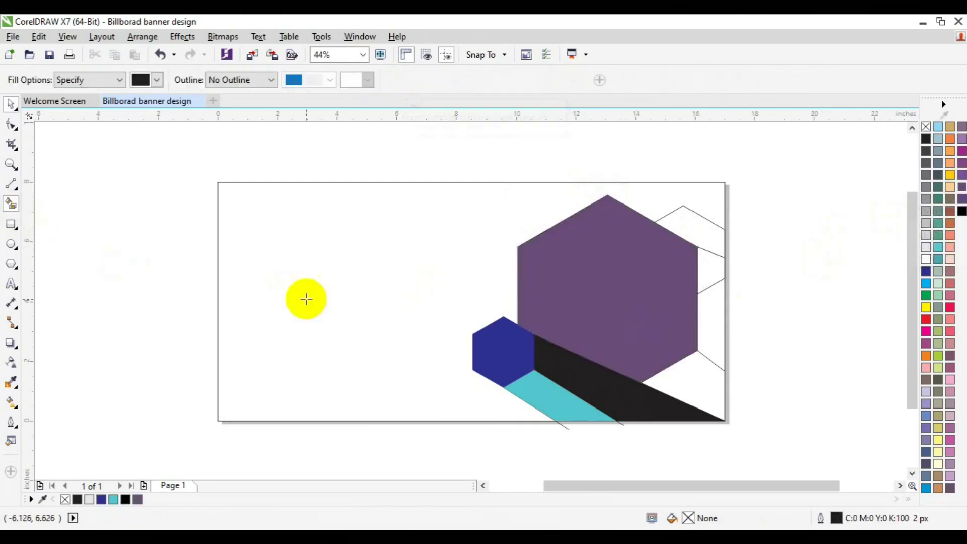
left_click(708, 280)
key("space")
left_click(710, 269, "shift")
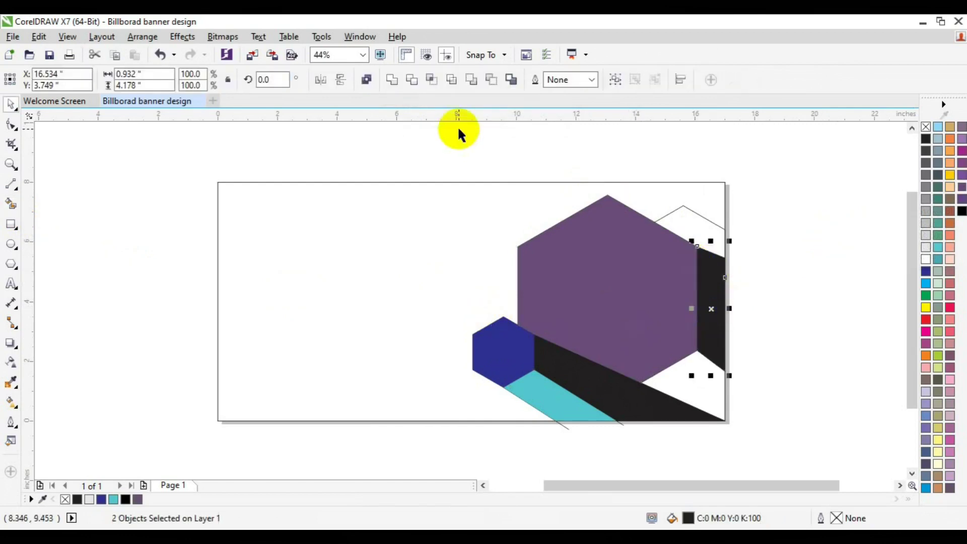
left_click(388, 81)
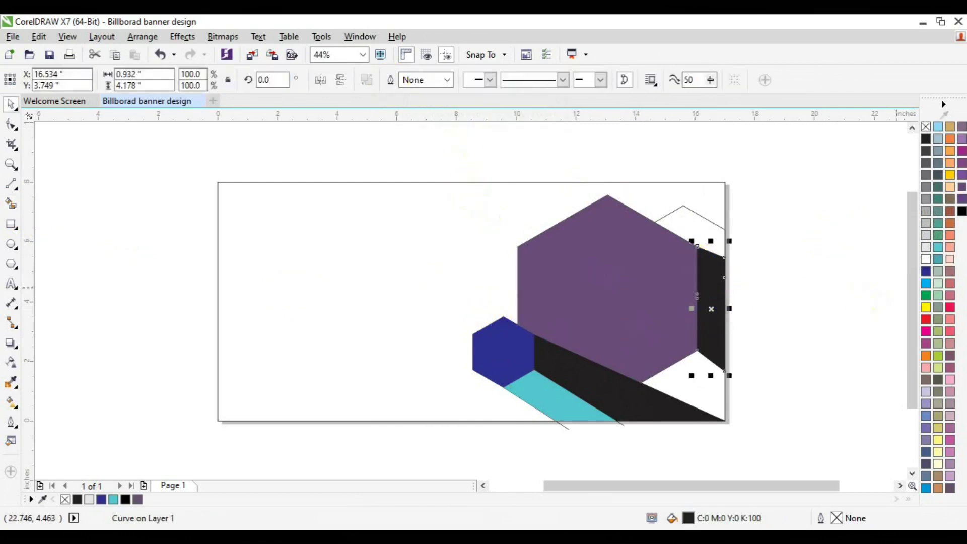
left_click(954, 226)
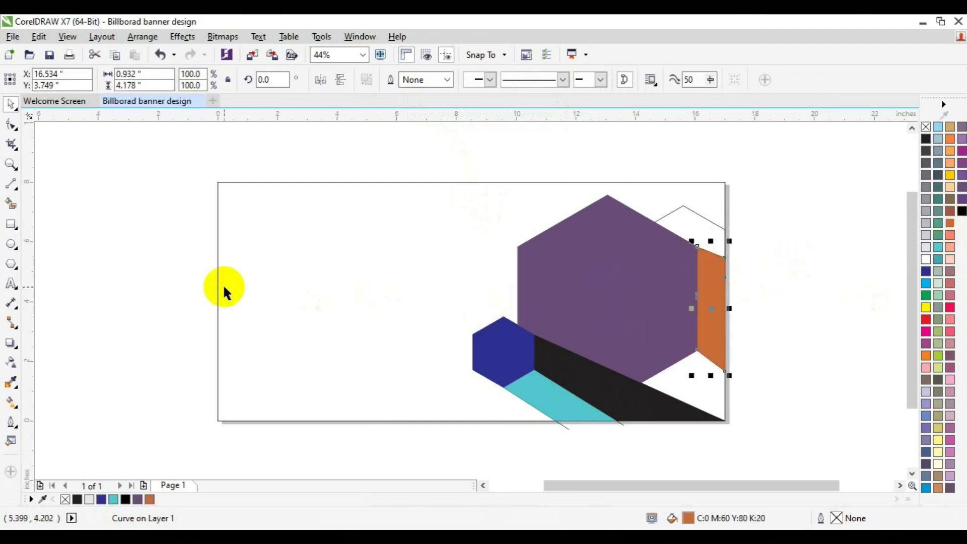
Fill the white triangle below the hexagon with olive green.
left_click(11, 204)
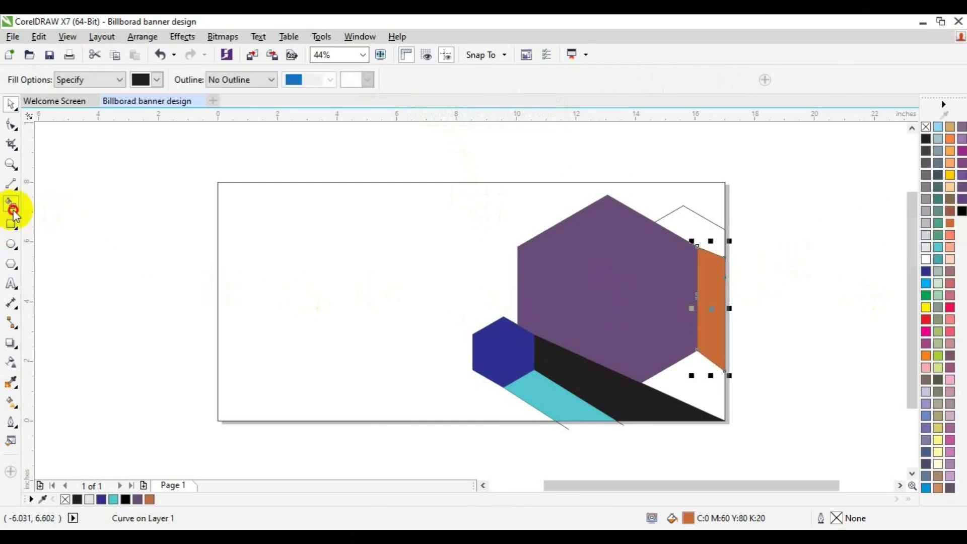
left_click(684, 378)
key("space")
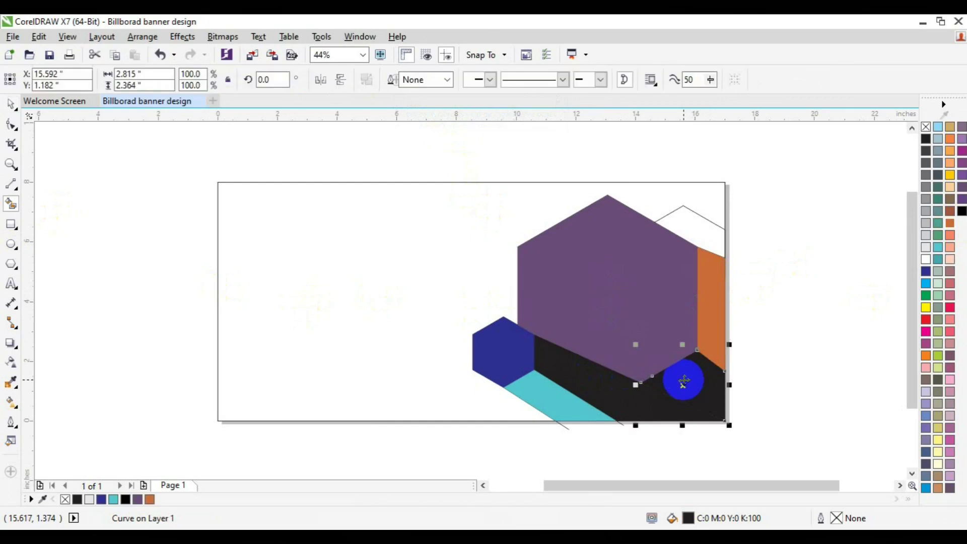
left_click(935, 319)
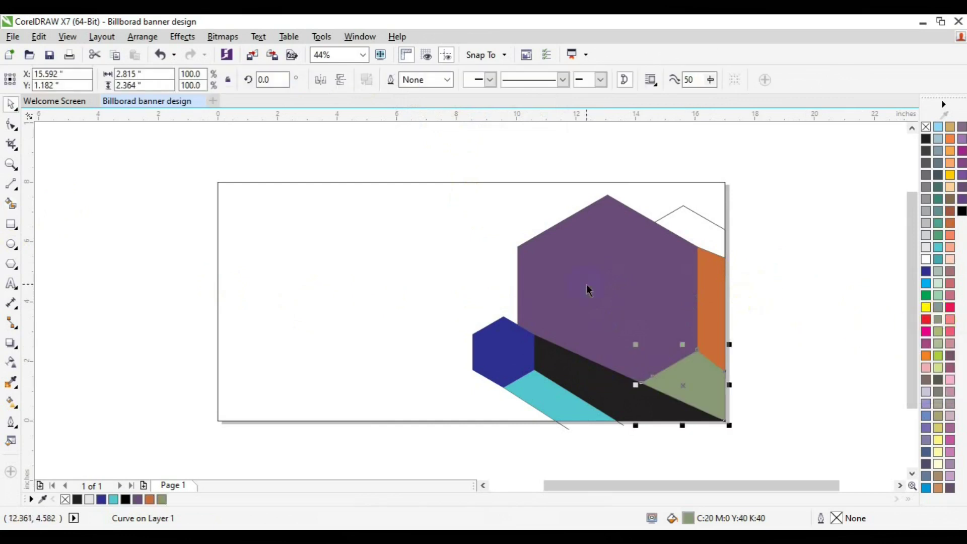
Fill the white triangle at the top right with black.
left_click(11, 203)
left_click(684, 232)
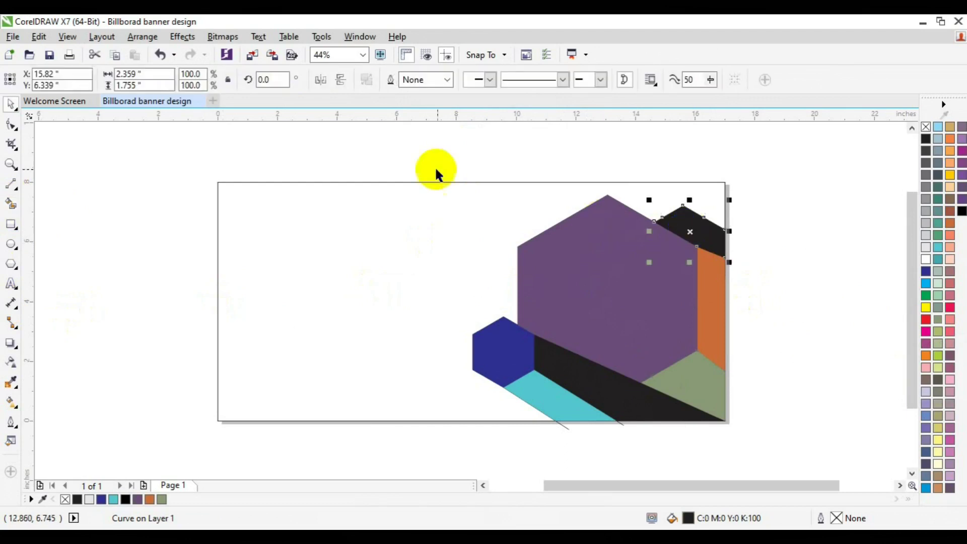
left_click(567, 427)
key("Escape")
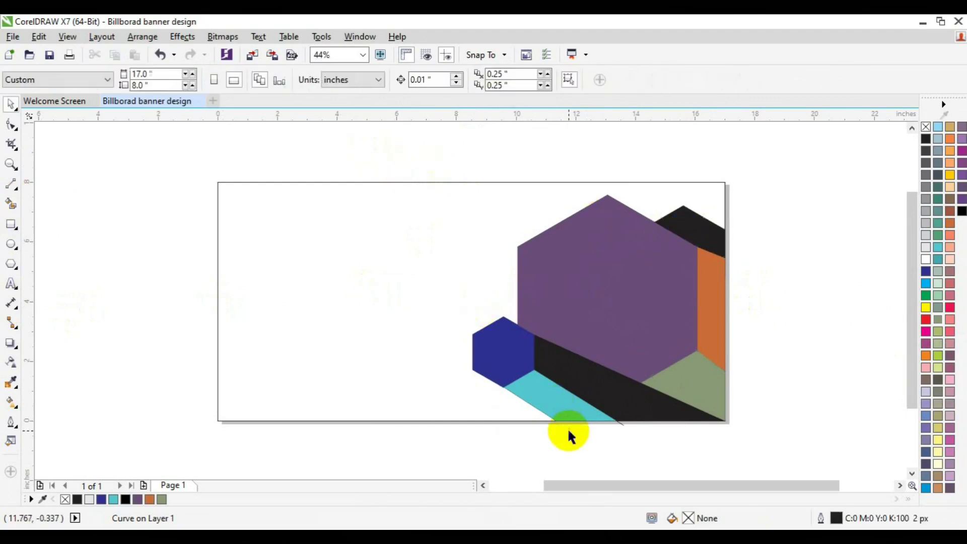
Delete the stray line sticking out below the page.
left_click(619, 423)
key("Delete")
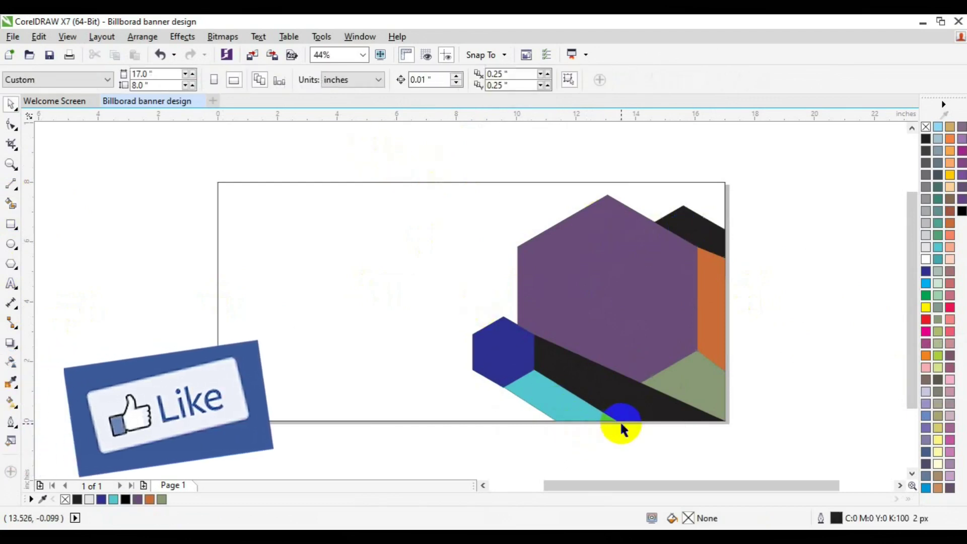
left_click_drag(364, 145, 797, 435)
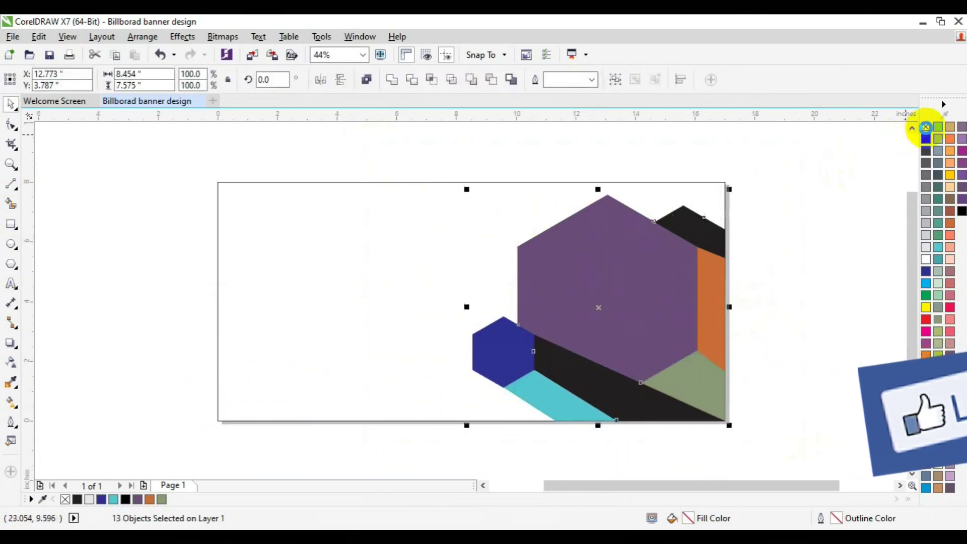
left_click(819, 229)
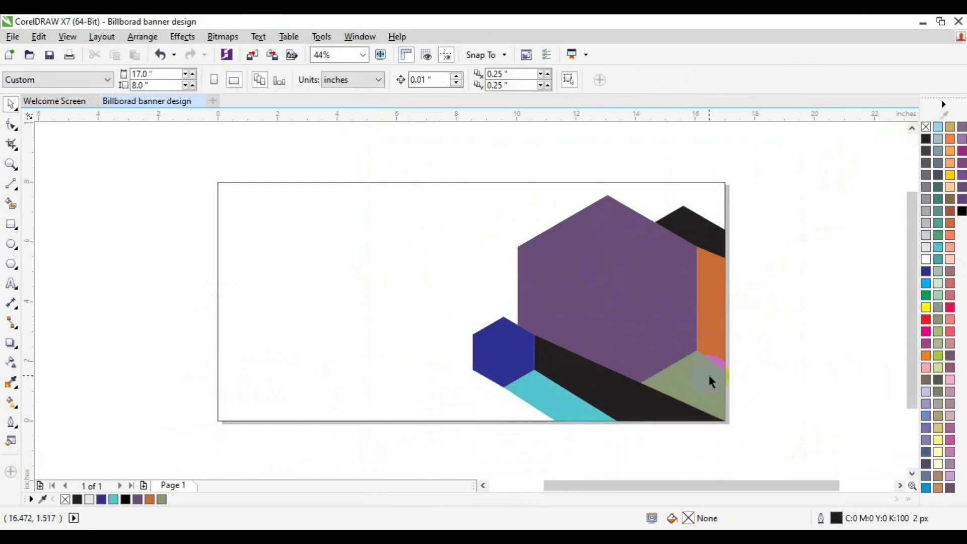
Inspect the teal strip's nodes with the Shape tool, then select the purple hexagon.
left_click(509, 392)
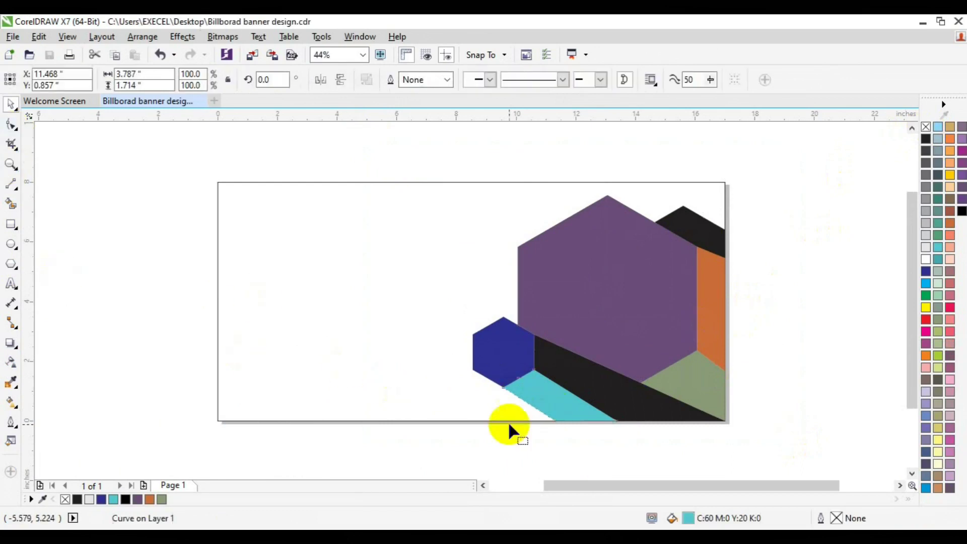
key("F10")
left_click(545, 417)
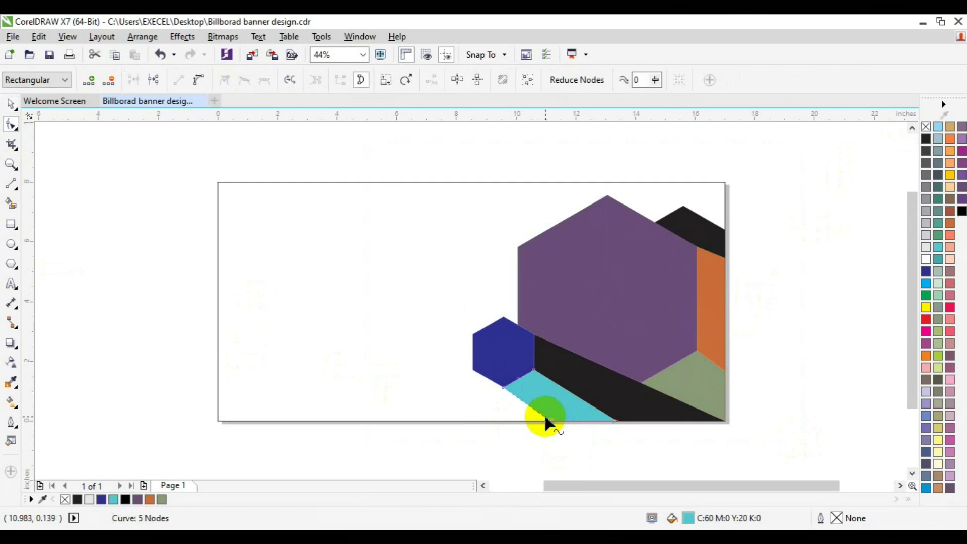
key("space")
key("Escape")
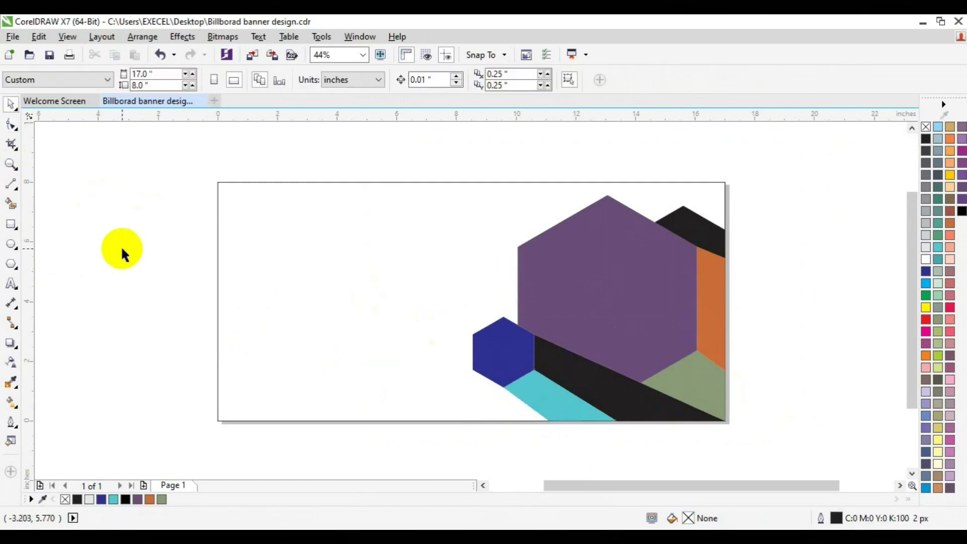
left_click(633, 309)
Recolour the large hexagon magenta, the corner triangles red, and the side strip dark magenta.
left_click(174, 499)
left_click(712, 244)
left_click(684, 379, "shift")
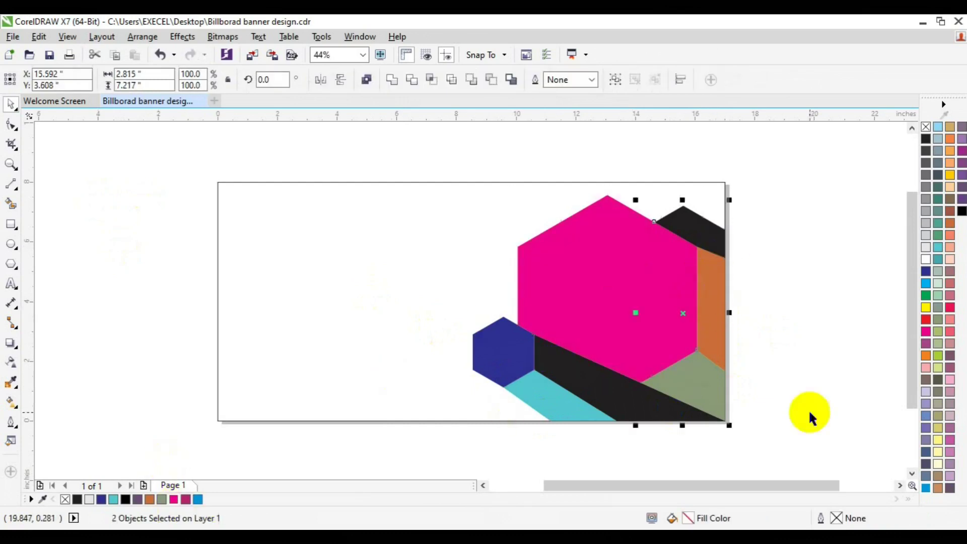
left_click(927, 326)
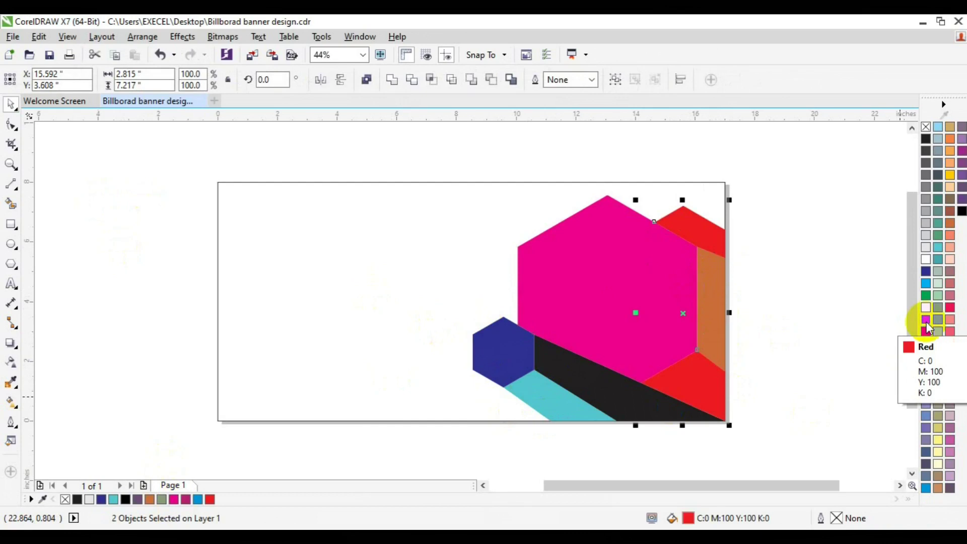
left_click(715, 322)
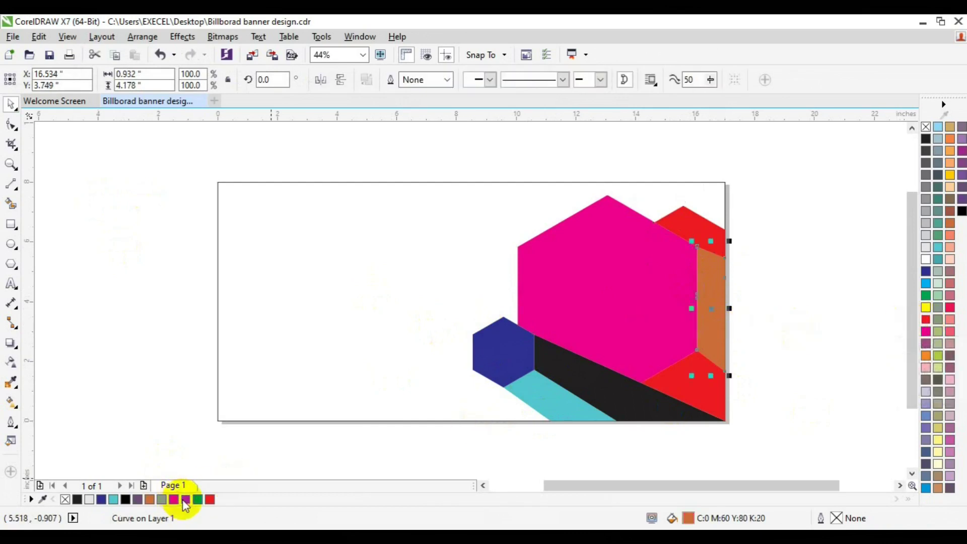
left_click(185, 501)
Recolour the black band blue and both corner triangles navy.
left_click(552, 367)
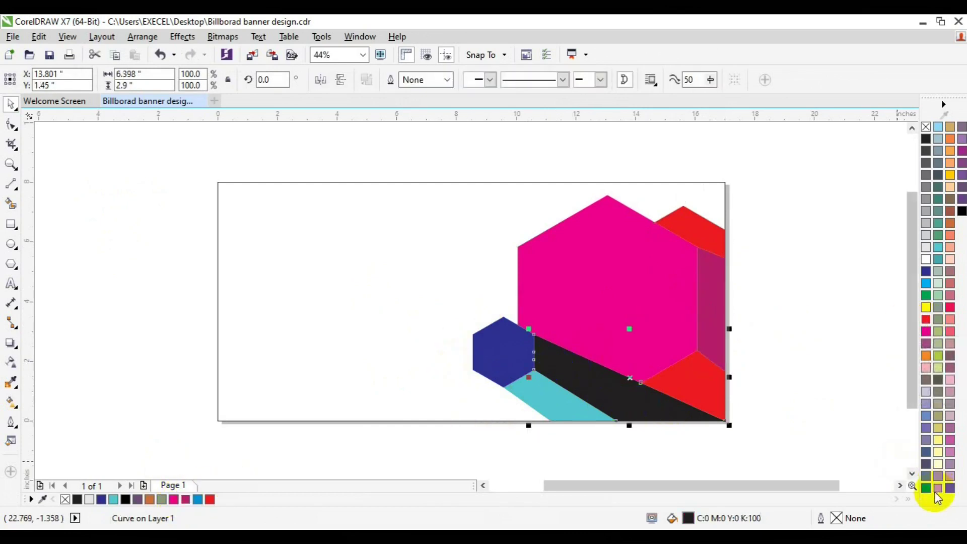
left_click(929, 492)
left_click(502, 355)
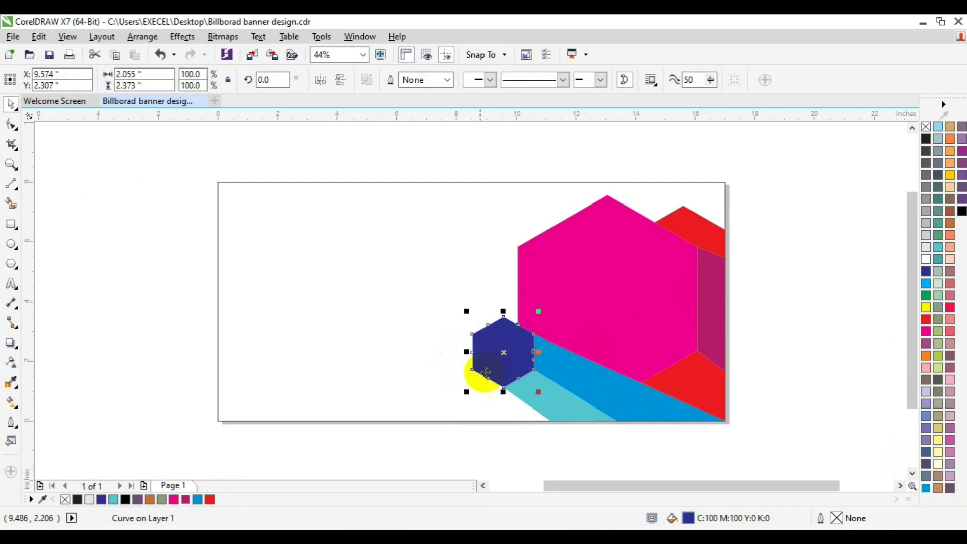
left_click(700, 385, "shift")
left_click(696, 212, "shift")
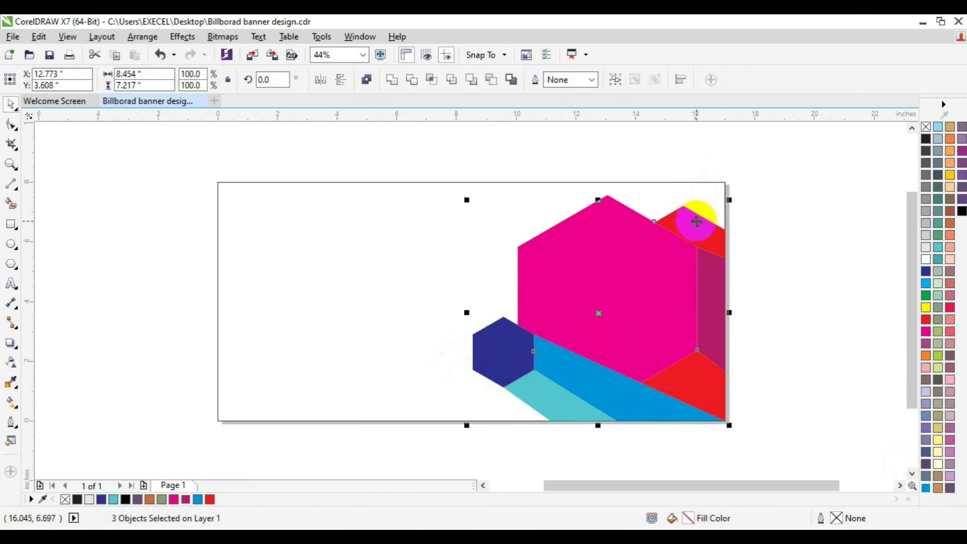
left_click(100, 499)
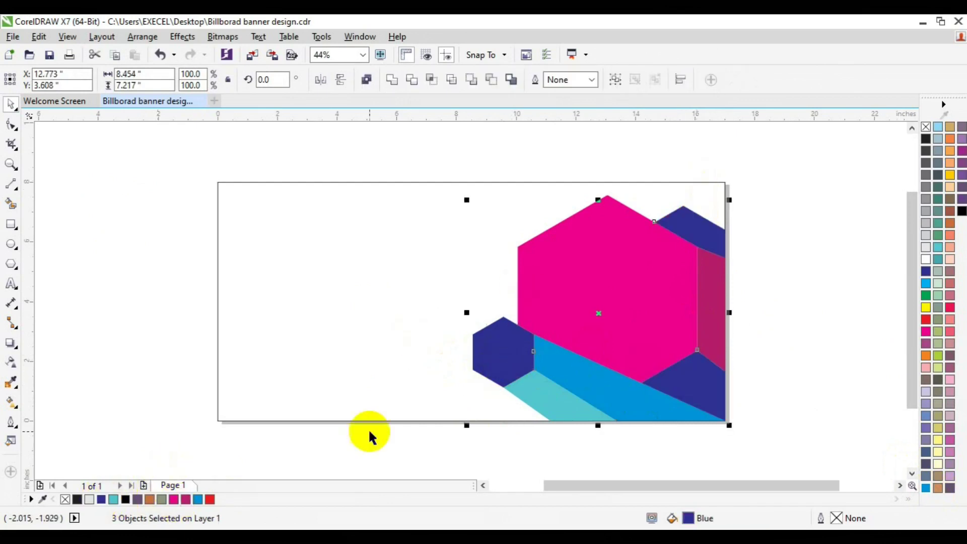
left_click(778, 312)
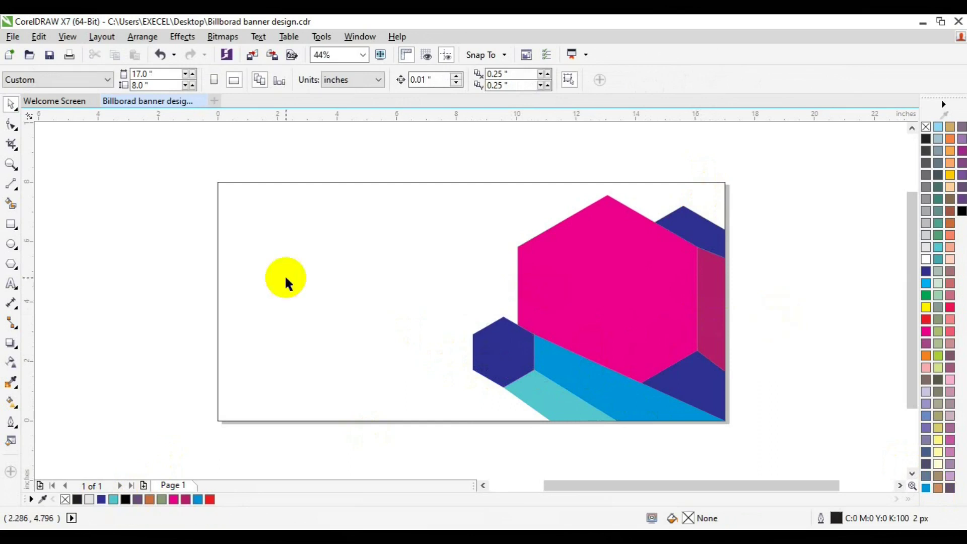
Import photos 1034.jpg and 3565087 from the freepik stockpoto folder.
left_click(249, 60)
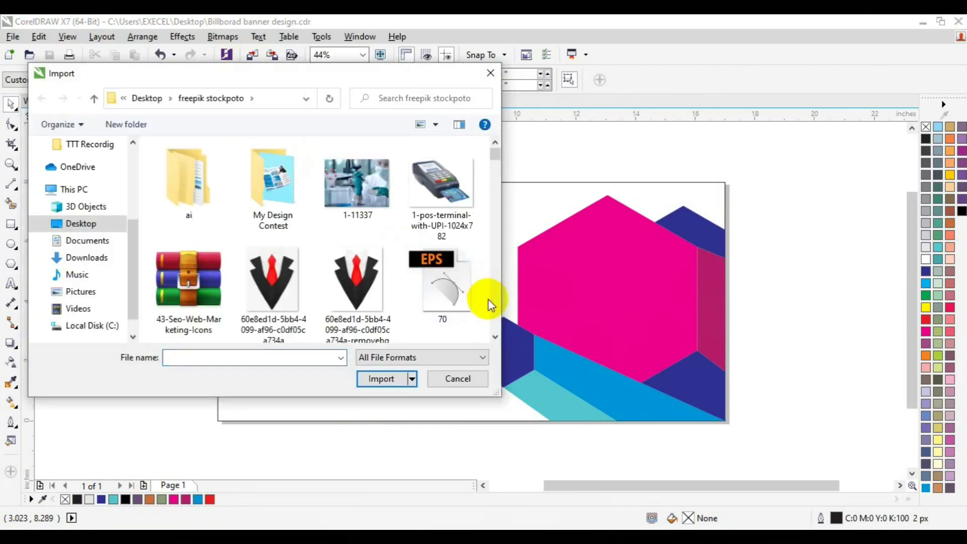
scroll(491, 316, "down", 5)
scroll(491, 316, "down", 3)
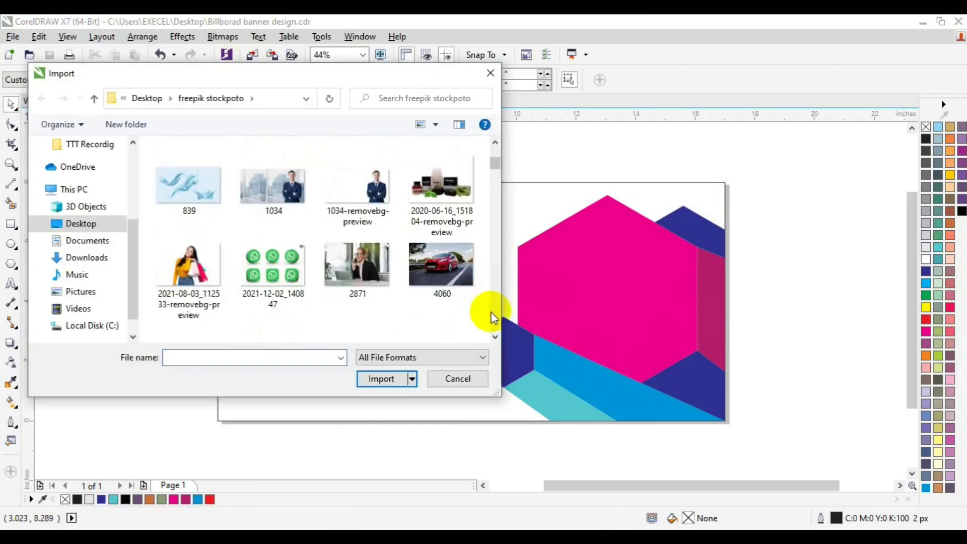
left_click(268, 193)
scroll(495, 337, "down", 1)
scroll(496, 337, "down", 2)
left_click(496, 340)
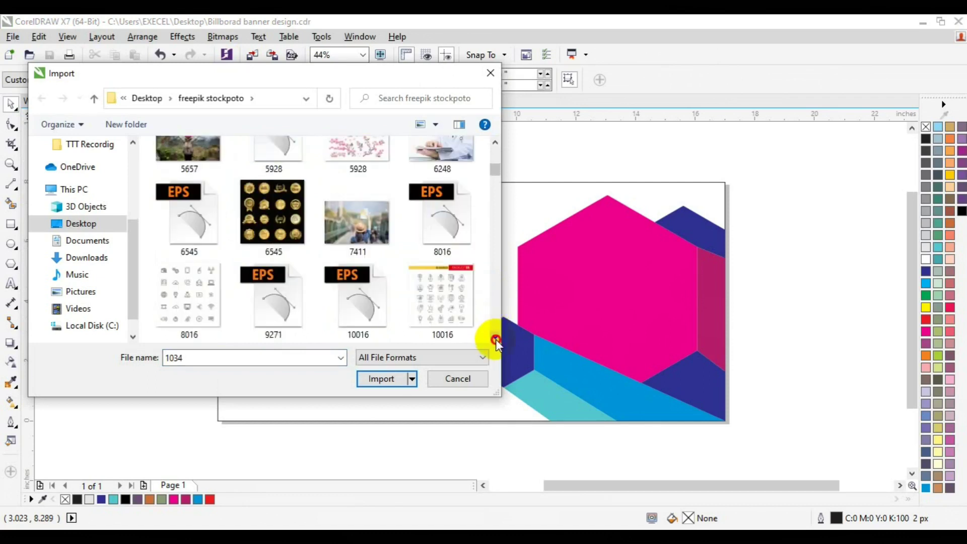
left_click(496, 339)
left_click(495, 340)
left_click(496, 339)
left_click(496, 339)
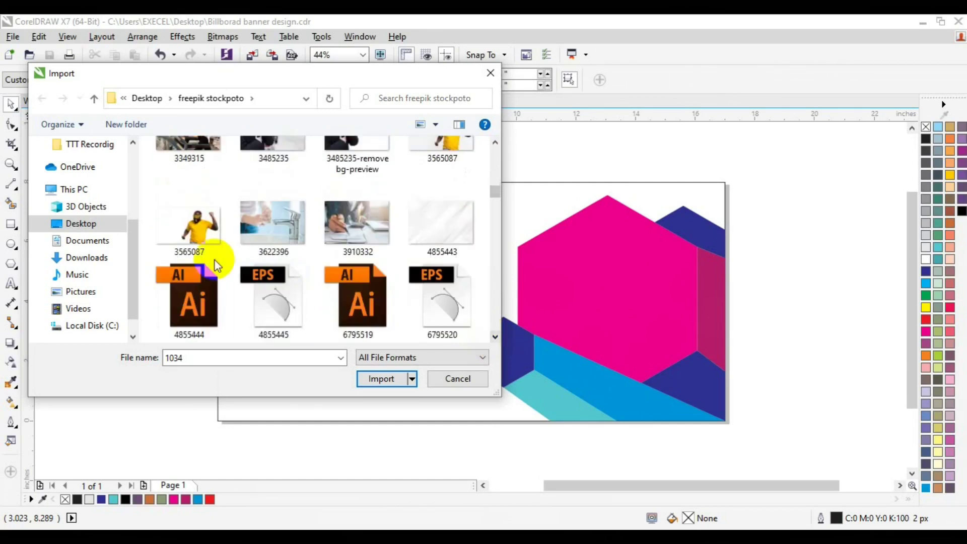
left_click(191, 234)
left_click(388, 380)
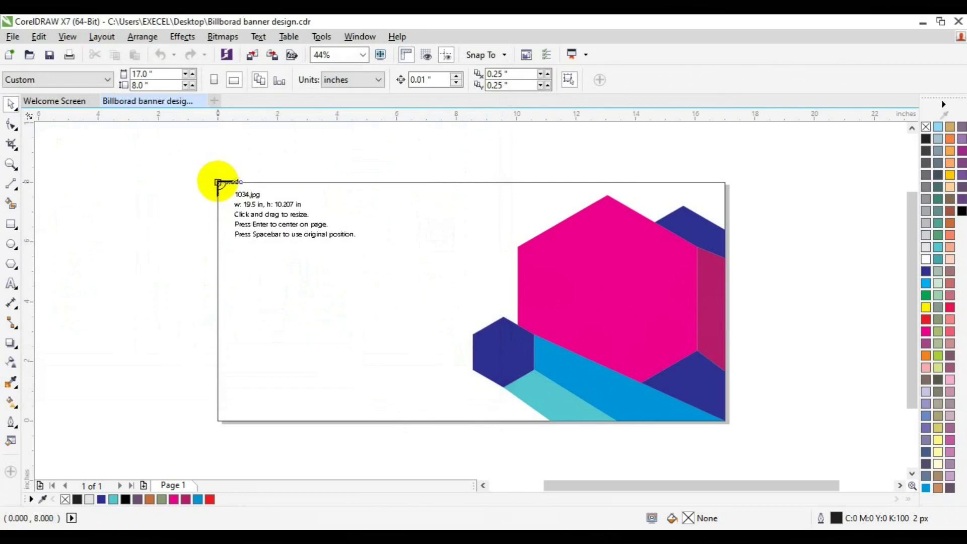
Place 1034.jpg to fill the page, then put the yellow-shirt man left of centre.
left_click_drag(222, 185, 508, 318)
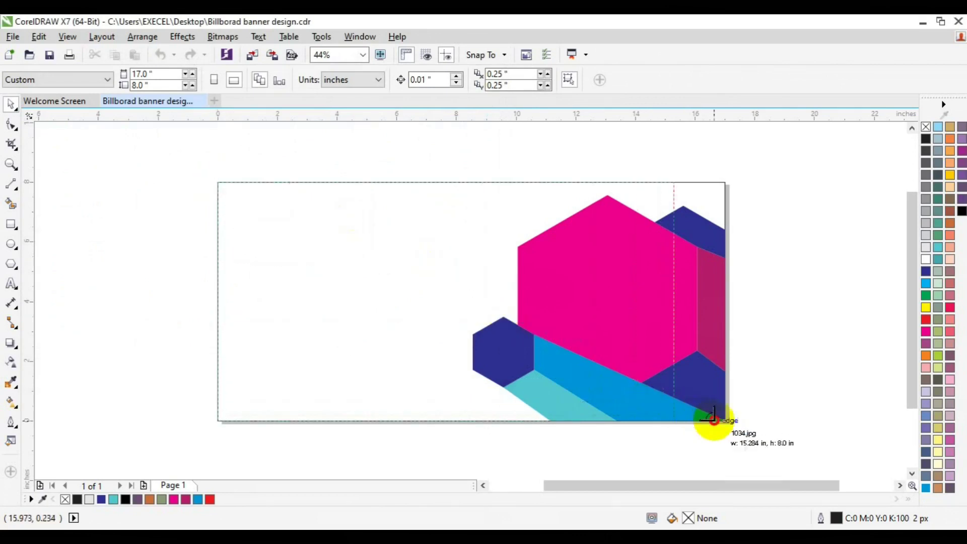
left_click_drag(507, 318, 771, 450)
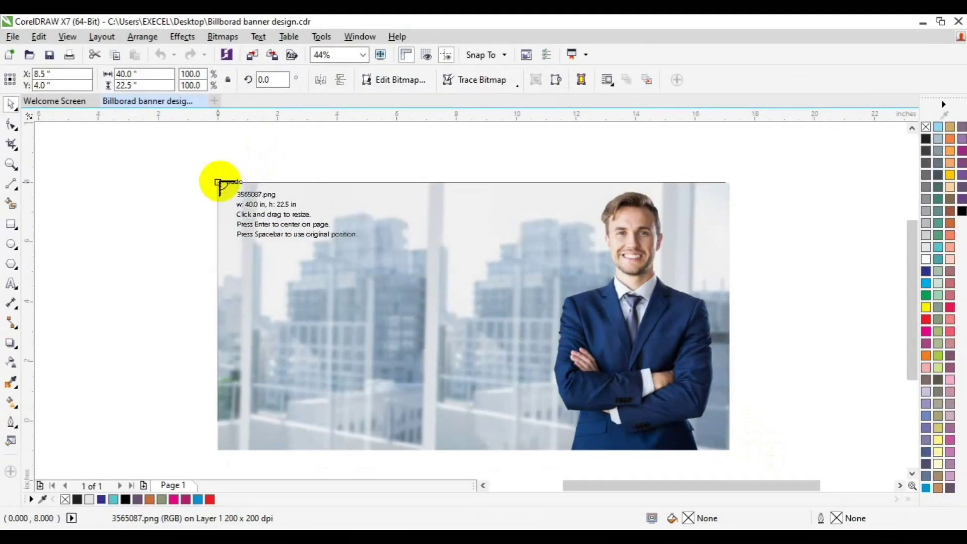
left_click(656, 462)
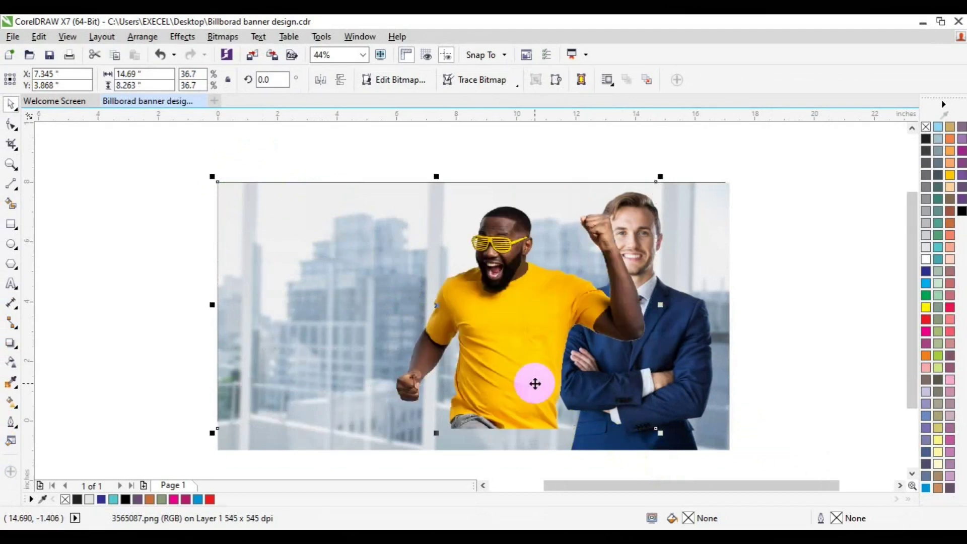
left_click_drag(534, 384, 426, 386)
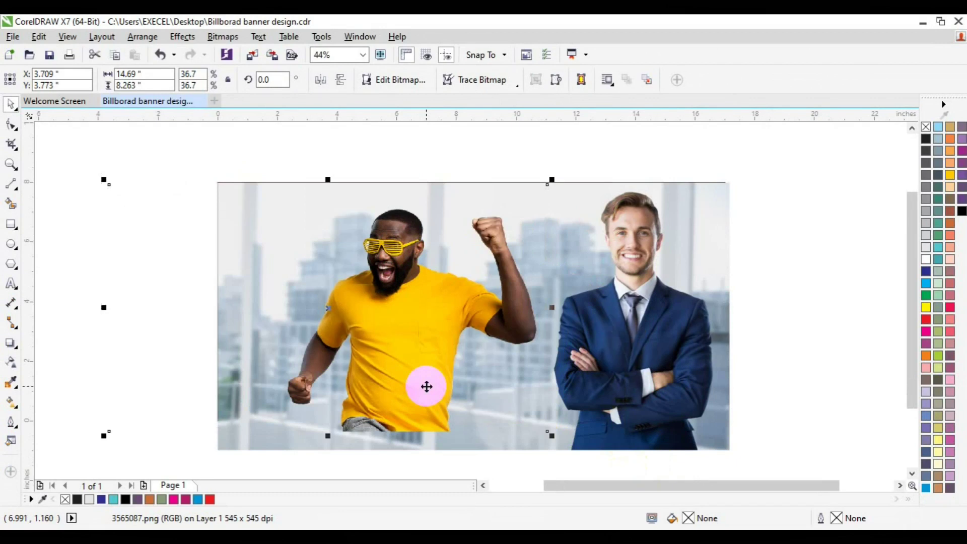
left_click(11, 164)
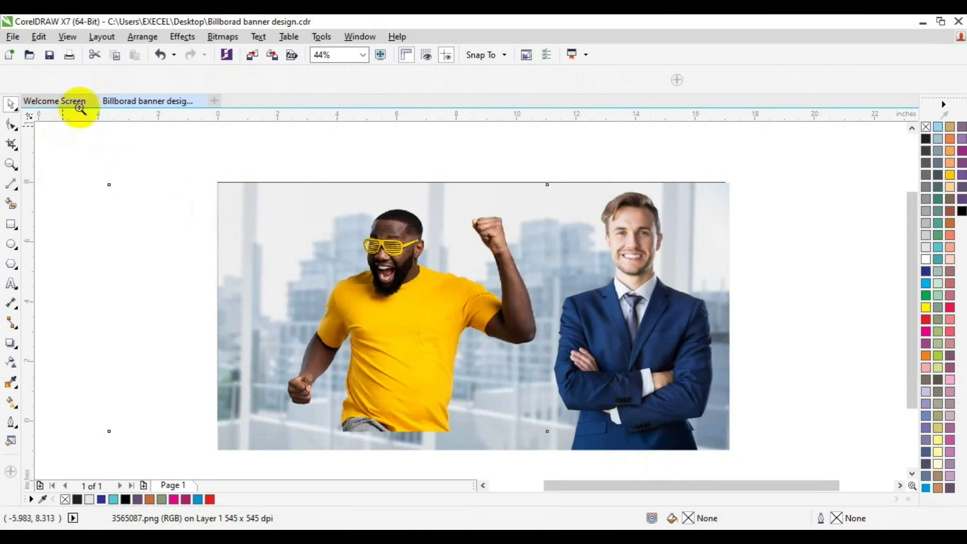
Zoom out and move the yellow-shirt man off the office photo to the left.
left_click(99, 79)
key("space")
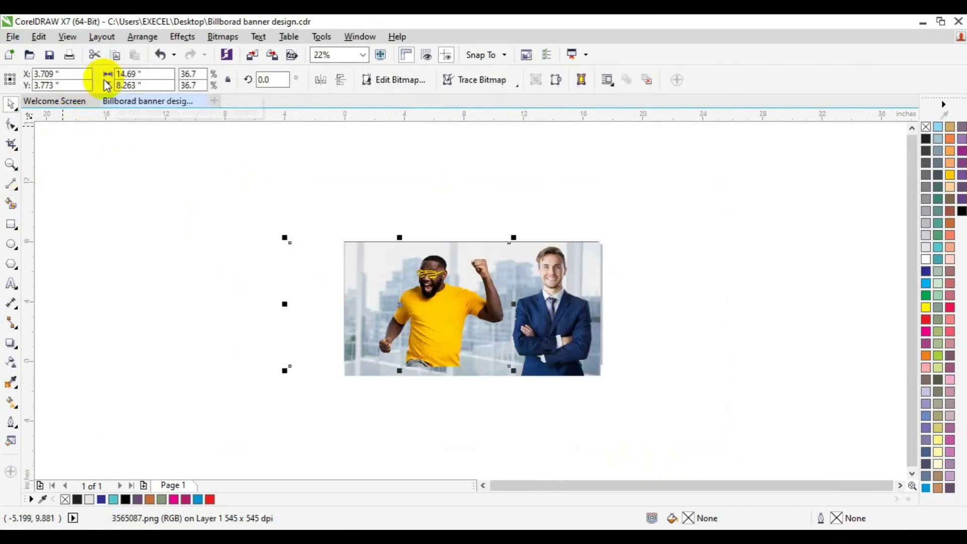
left_click_drag(406, 279, 225, 327)
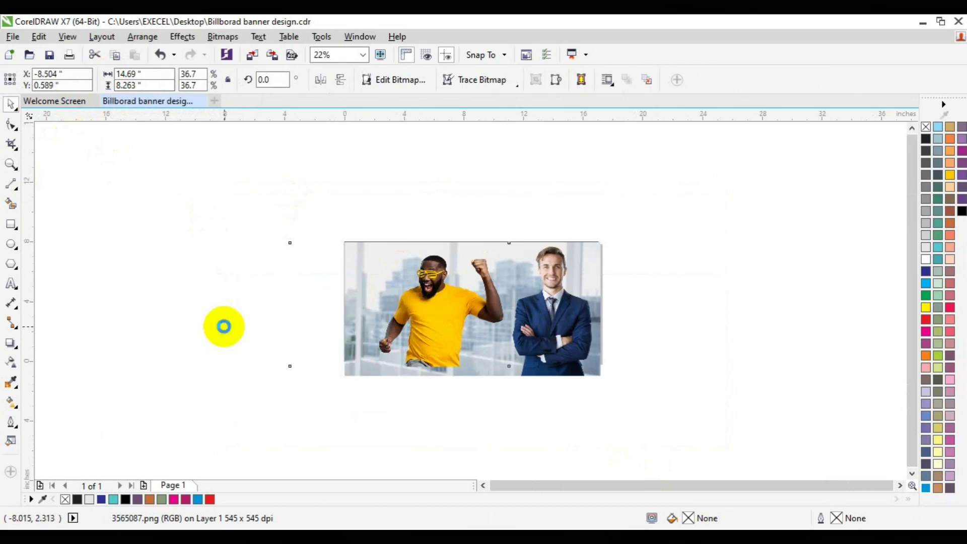
left_click(491, 326)
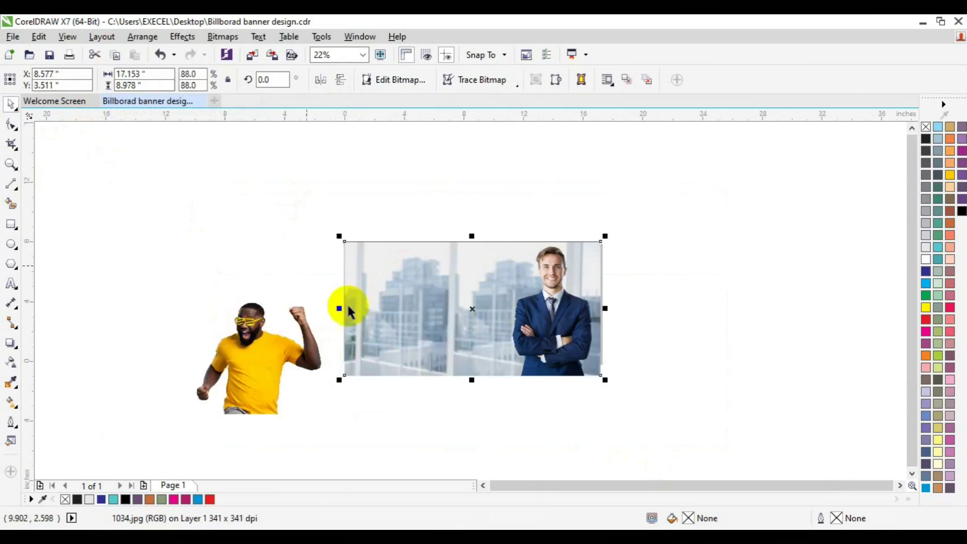
Apply a linear transparency fade across the office photo 1034.jpg.
left_click(11, 363)
left_click_drag(479, 300, 615, 286)
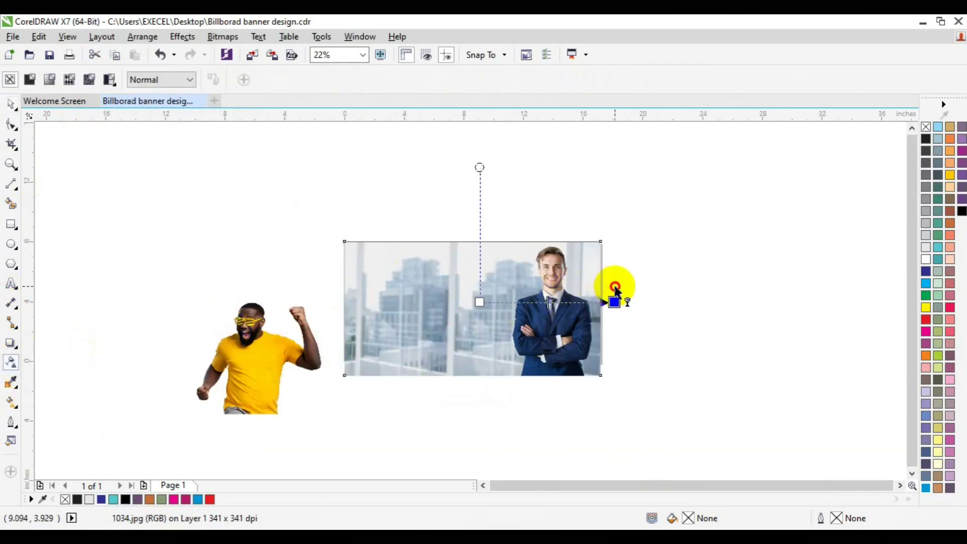
left_click_drag(479, 302, 393, 302)
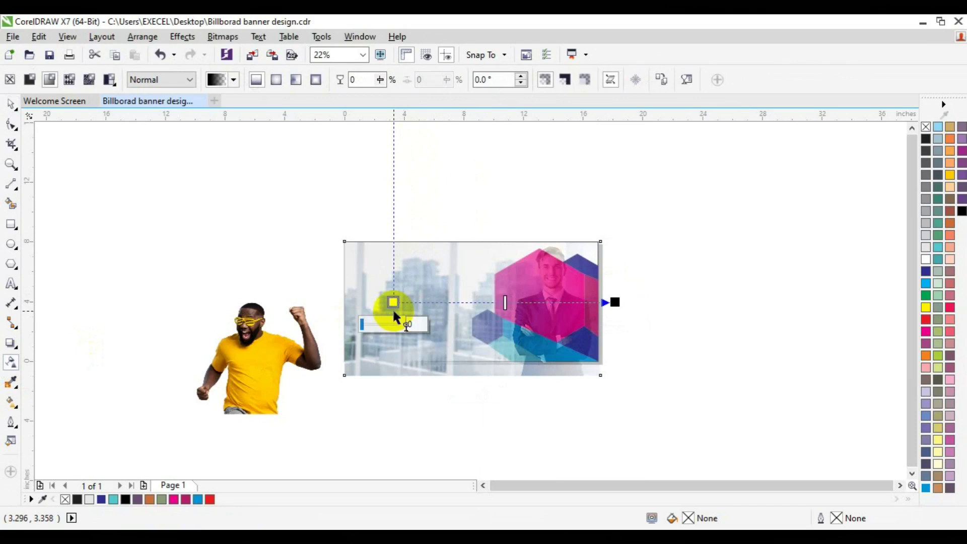
key("ctrl+z")
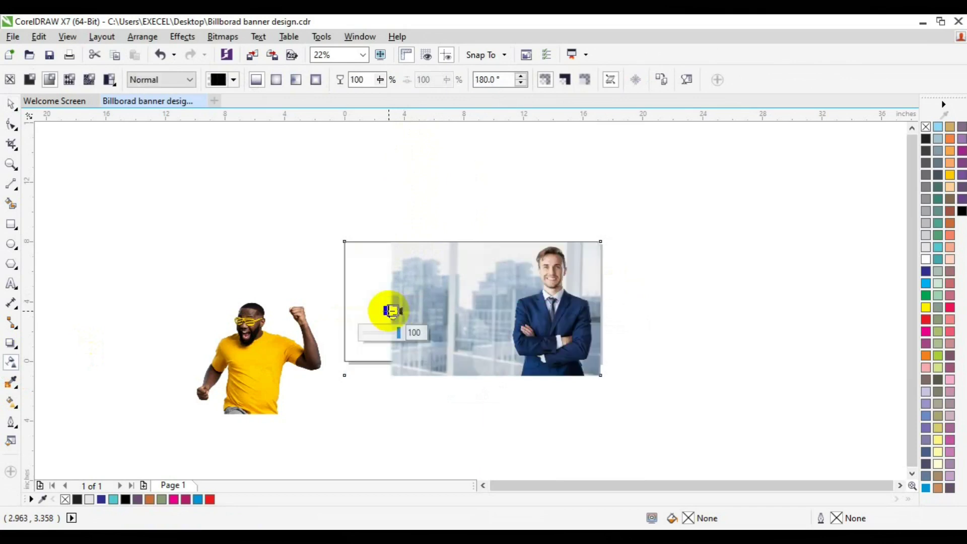
key("ctrl+z")
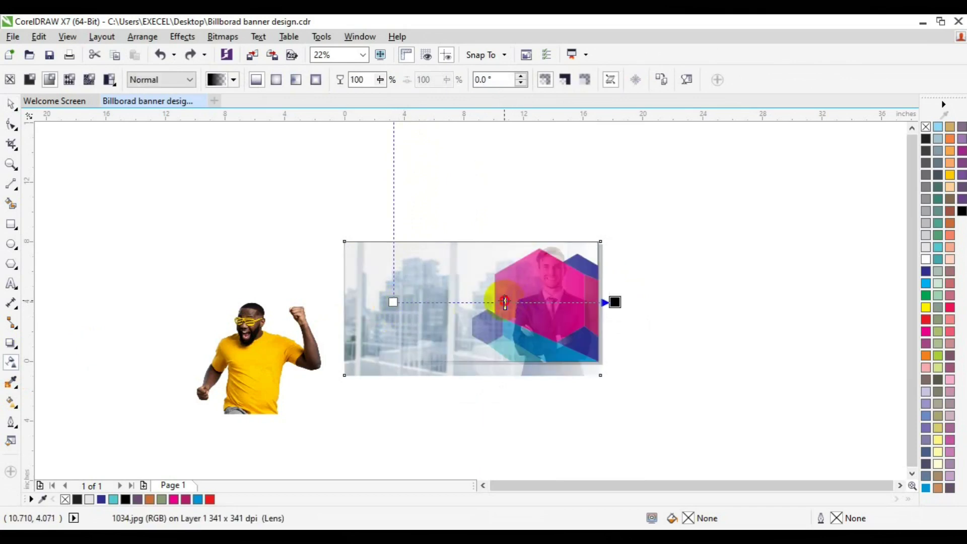
left_click(483, 303)
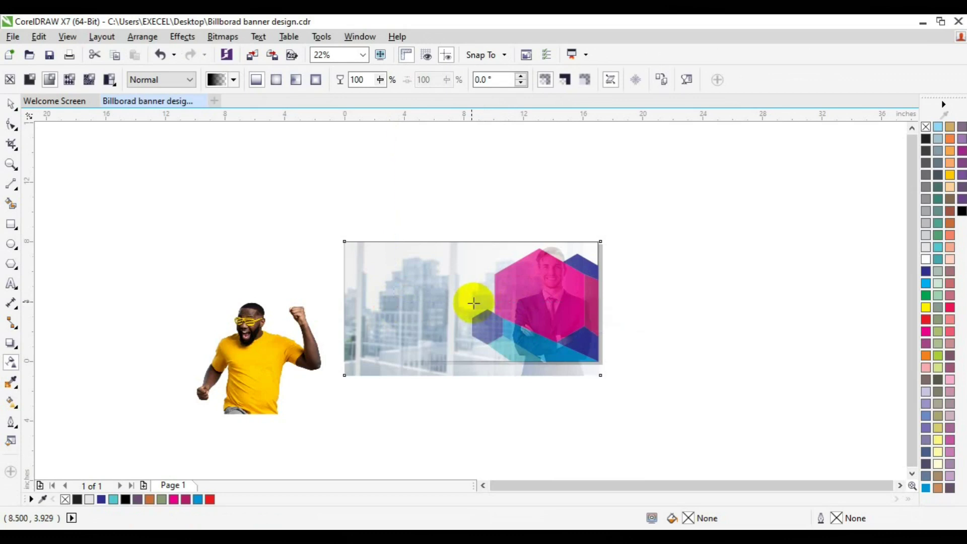
key("space")
right_click(345, 272)
mouse_move(383, 386)
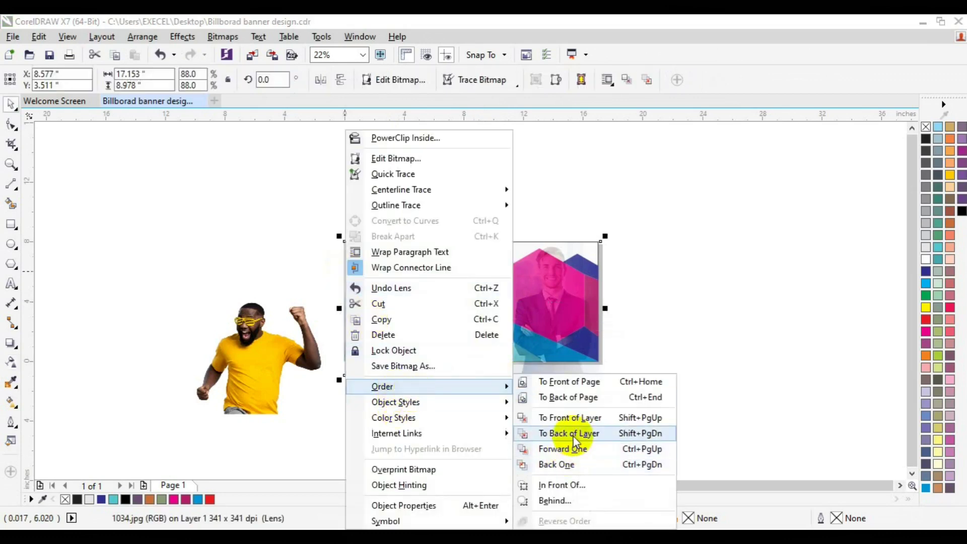
Send the office photo to the back and PowerClip it inside the banner rectangle.
left_click(570, 434)
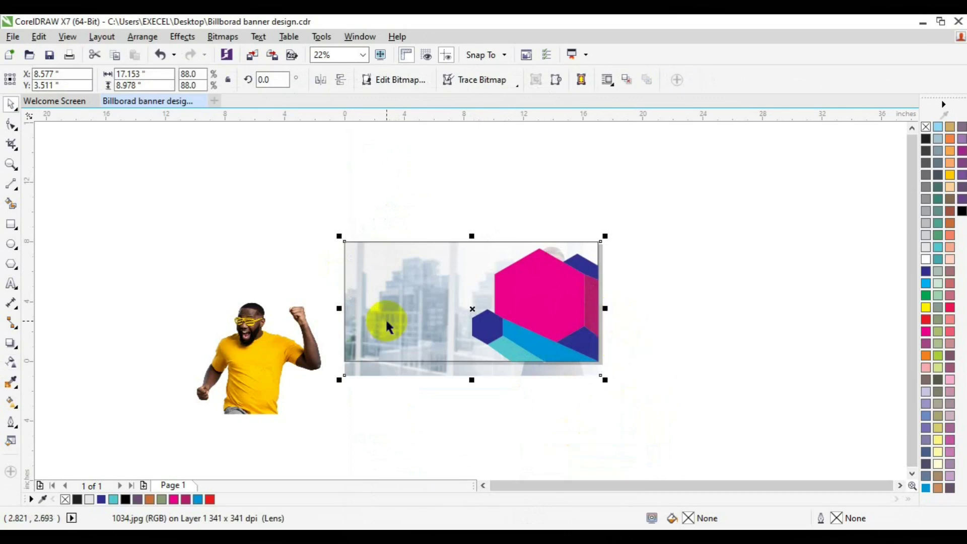
left_click_drag(469, 302, 579, 277)
left_click(183, 37)
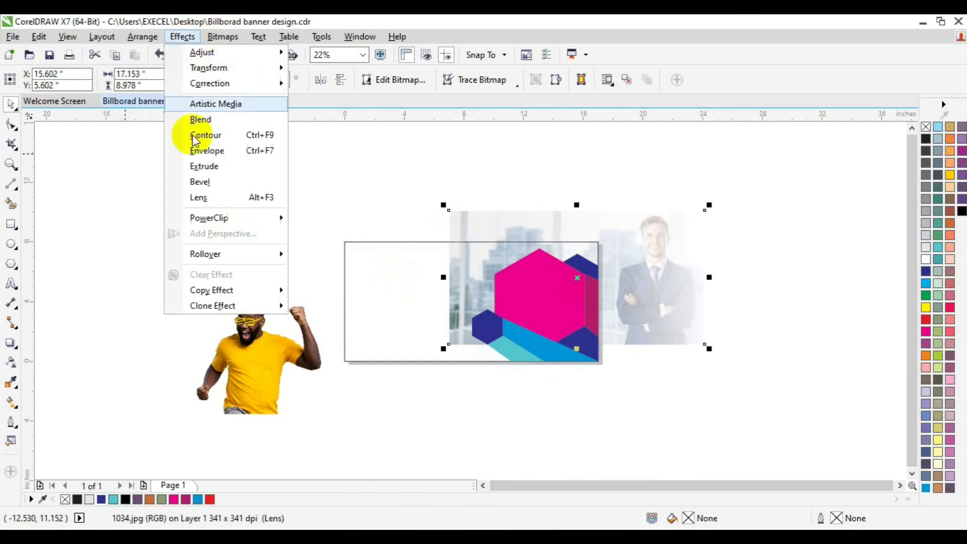
left_click(302, 217)
left_click(360, 317)
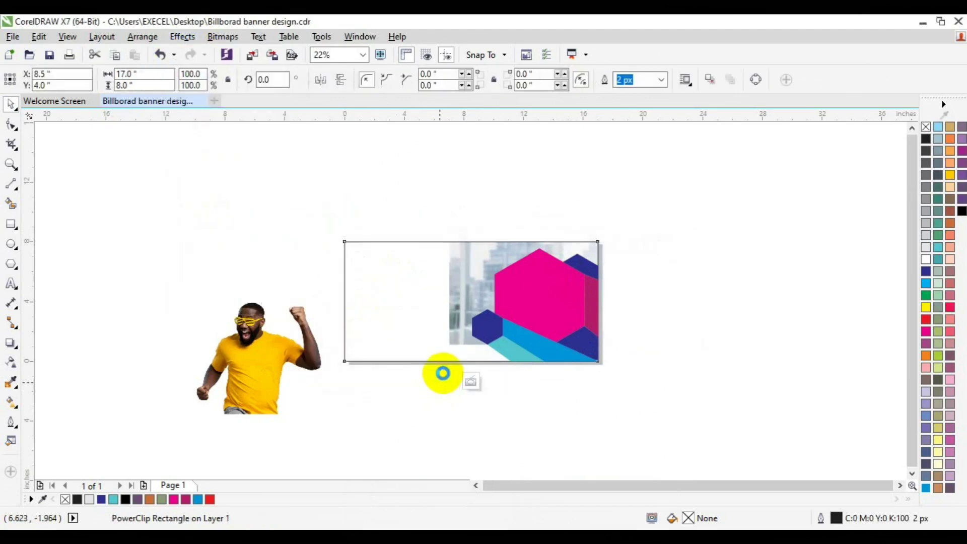
Delete the office photo from the banner frame's PowerClip contents.
left_click(443, 373)
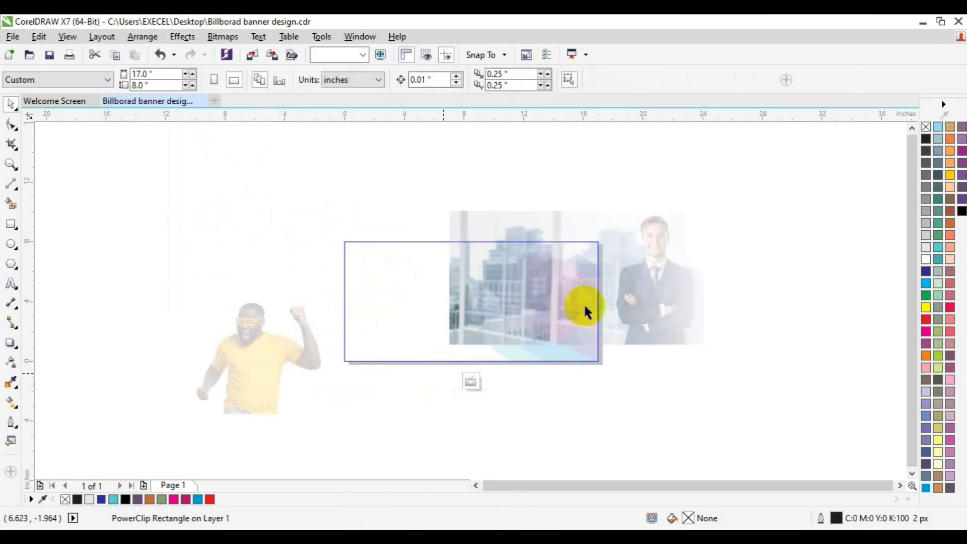
left_click(664, 302)
key("Delete")
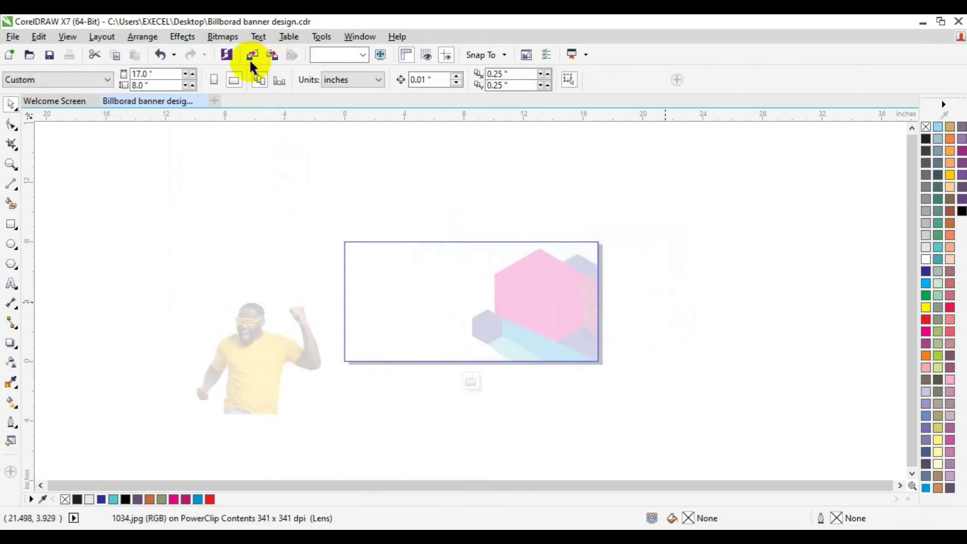
Import image 3349315 from the freepik stockpoto folder.
left_click(251, 55)
scroll(491, 310, "down", 5)
scroll(492, 310, "down", 5)
scroll(492, 310, "down", 5)
scroll(491, 311, "down", 5)
scroll(491, 311, "down", 5)
scroll(492, 311, "down", 5)
scroll(492, 310, "down", 5)
scroll(492, 310, "down", 5)
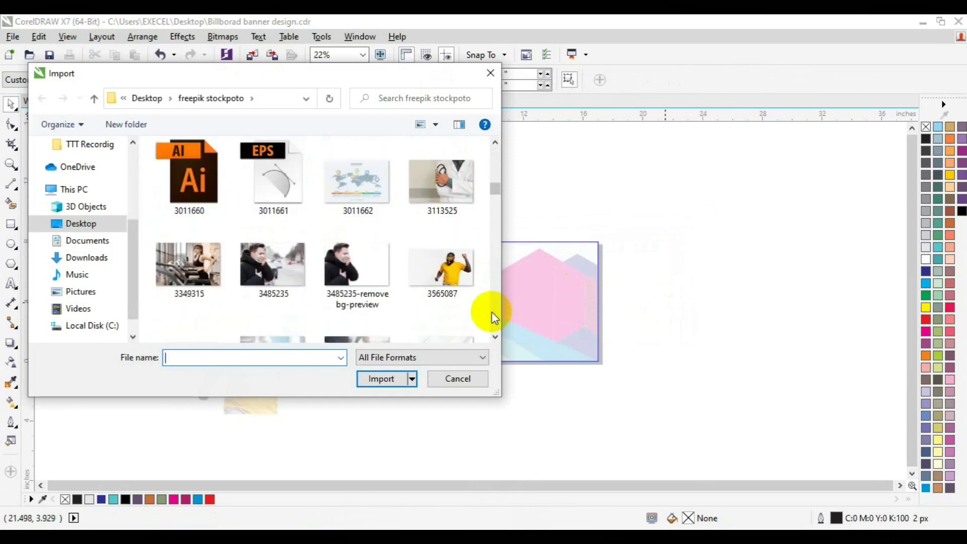
left_click(191, 263)
left_click(382, 378)
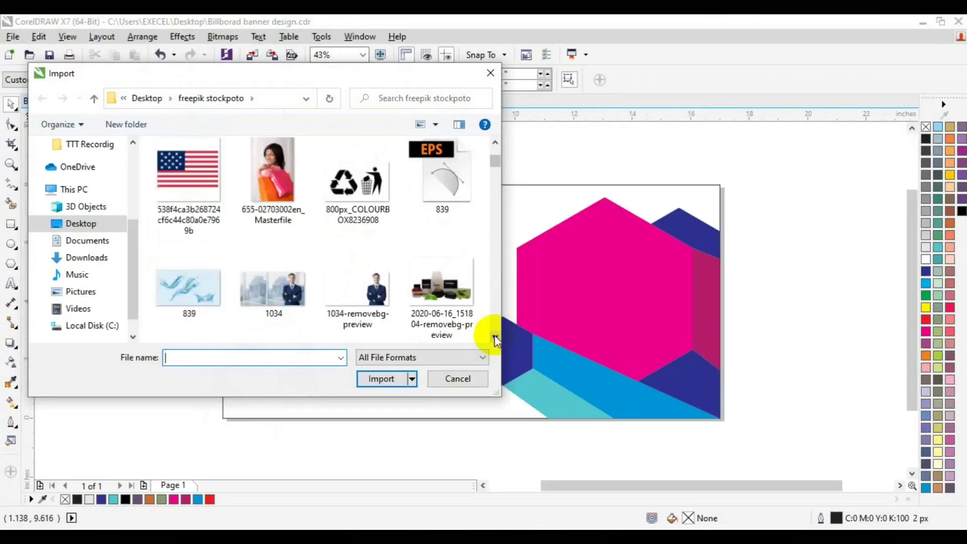
Import the blue car photo 5078.jpg.
scroll(487, 328, "down", 3)
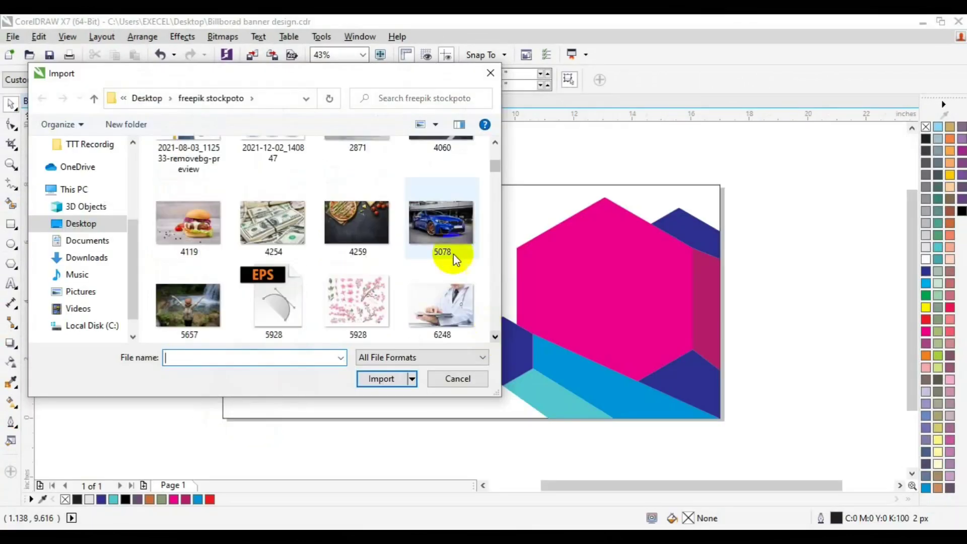
scroll(489, 328, "down", 2)
scroll(493, 334, "down", 3)
scroll(493, 335, "down", 3)
scroll(493, 335, "down", 3)
scroll(493, 328, "down", 2)
scroll(501, 157, "up", 5)
scroll(501, 157, "up", 3)
scroll(500, 158, "up", 3)
scroll(500, 157, "up", 3)
left_click(441, 160)
left_click(381, 379)
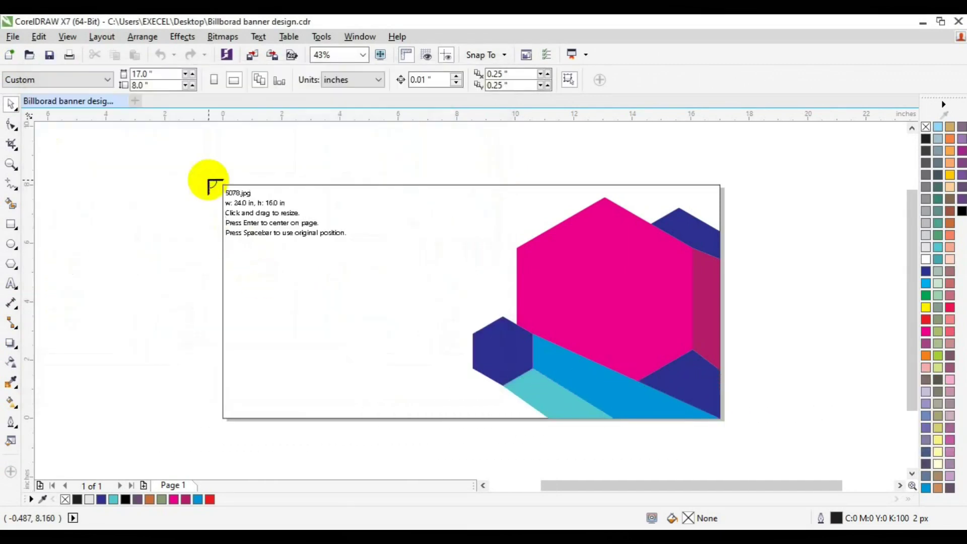
Place the car photo at about 12 x 8 inches on the page's left, mirrored to face left.
left_click_drag(223, 185, 637, 418)
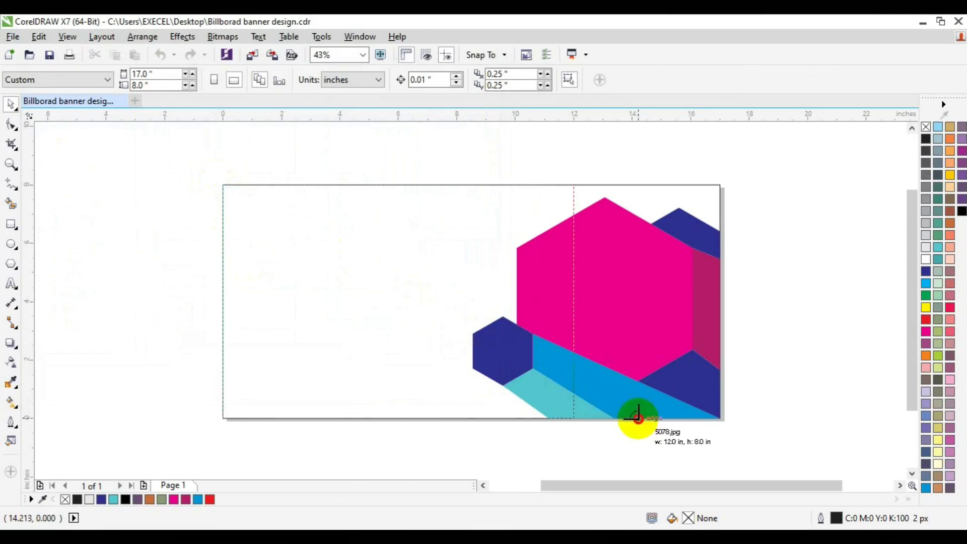
left_click_drag(639, 418, 654, 432)
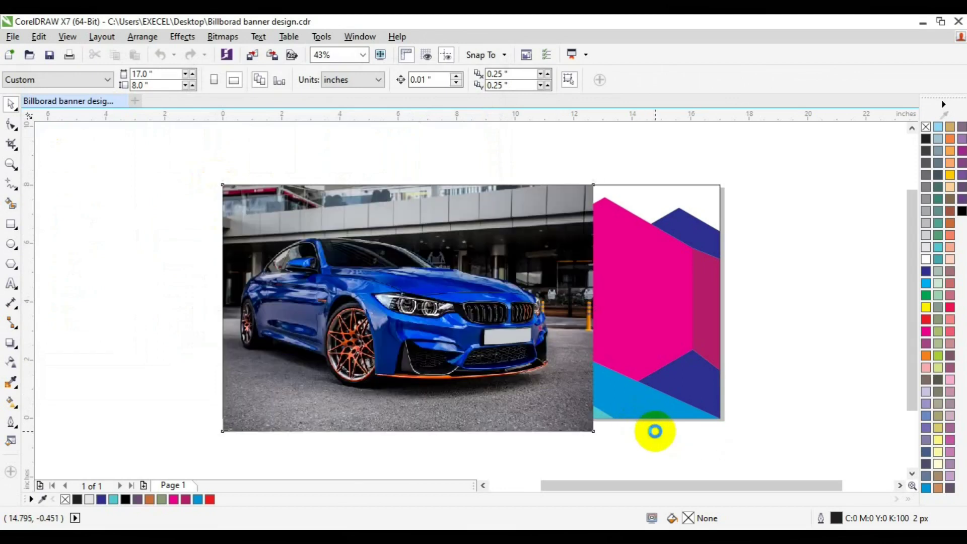
left_click(321, 81)
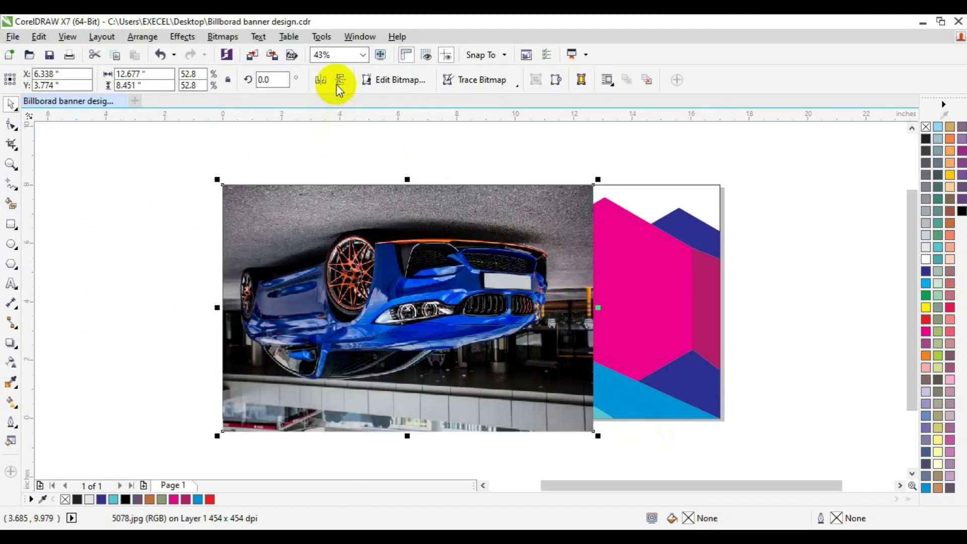
left_click(322, 83)
left_click(340, 79)
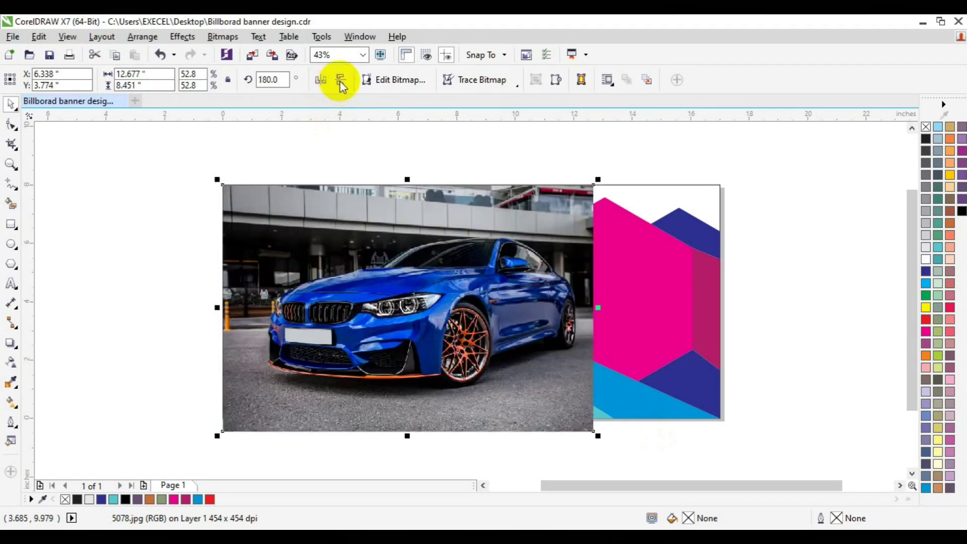
left_click(10, 361)
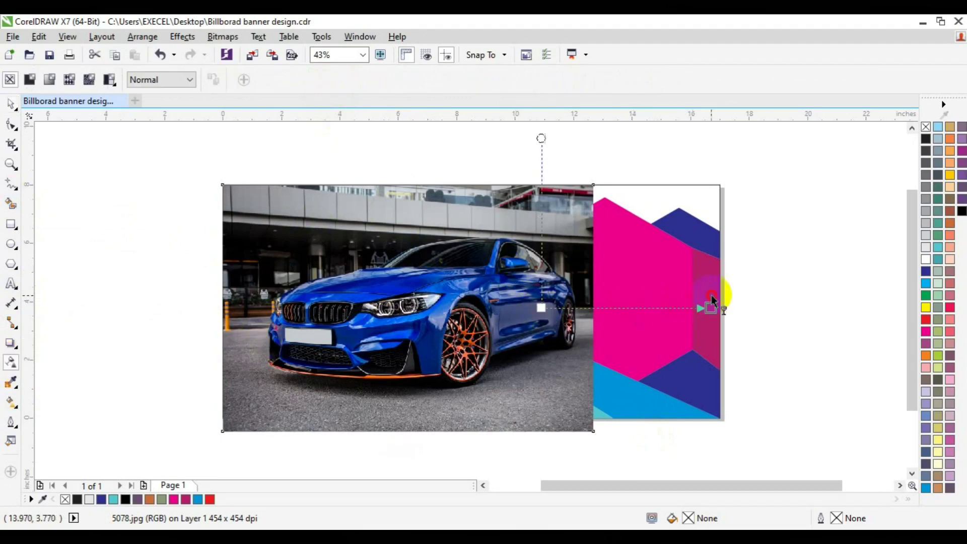
Fade the car photo's right side with a linear transparency, tuning its start and end handles.
left_click_drag(711, 300, 711, 308)
left_click_drag(499, 308, 494, 309)
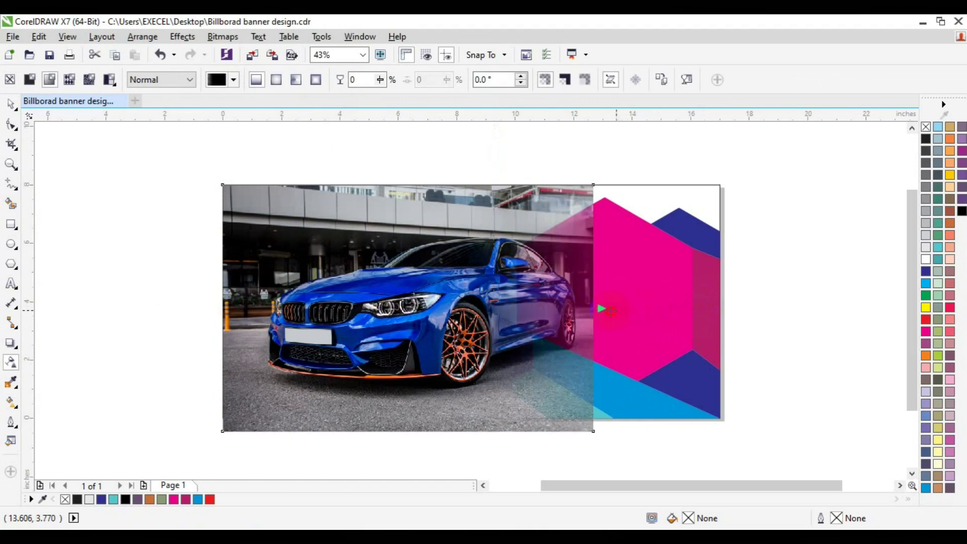
left_click_drag(611, 310, 610, 308)
left_click_drag(479, 307, 474, 308)
left_click_drag(610, 307, 585, 308)
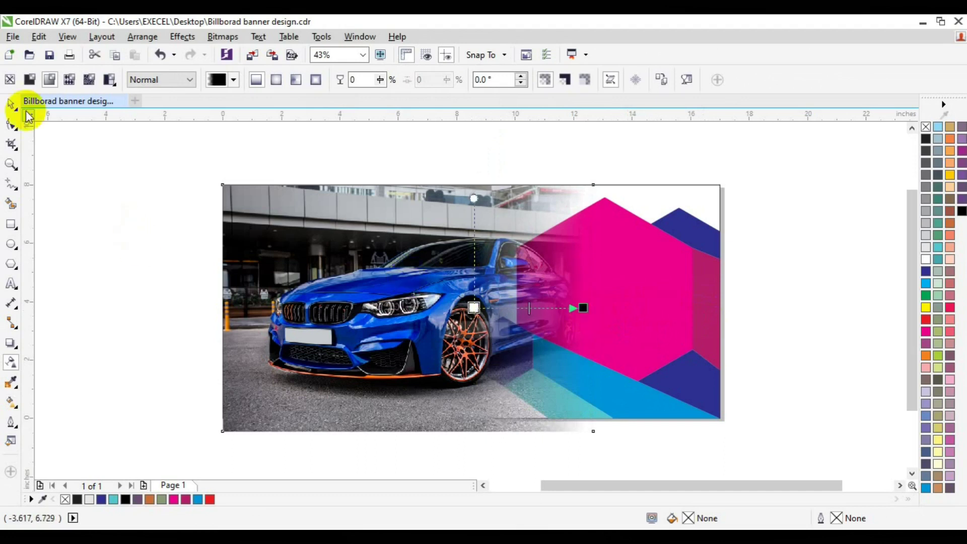
left_click(11, 105)
PowerClip the faded car photo inside the banner rectangle.
left_click(182, 37)
mouse_move(208, 218)
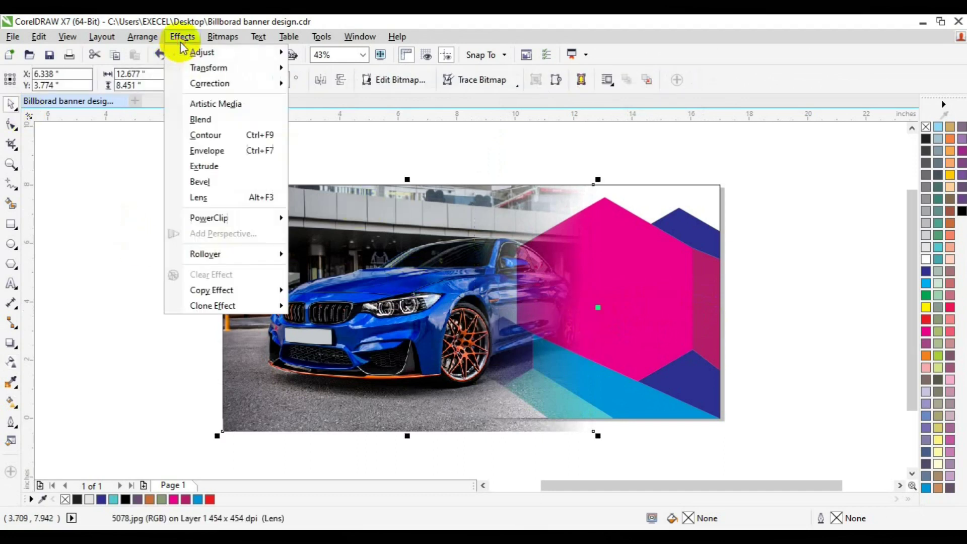
left_click(316, 220)
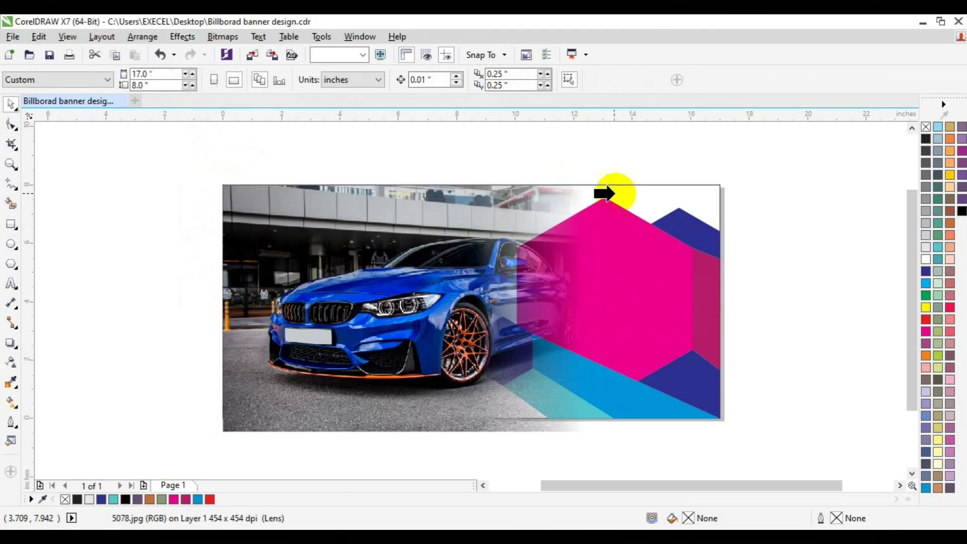
left_click(641, 192)
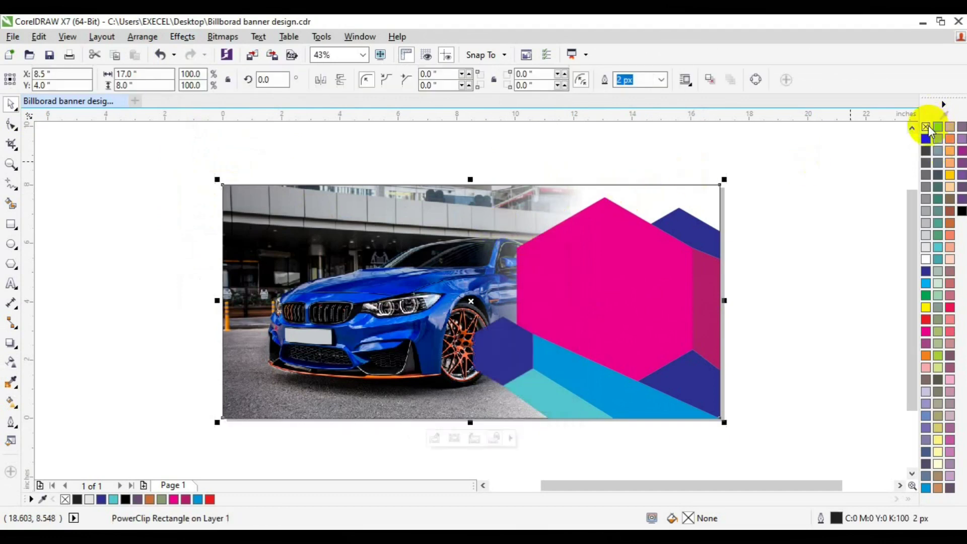
left_click(803, 215)
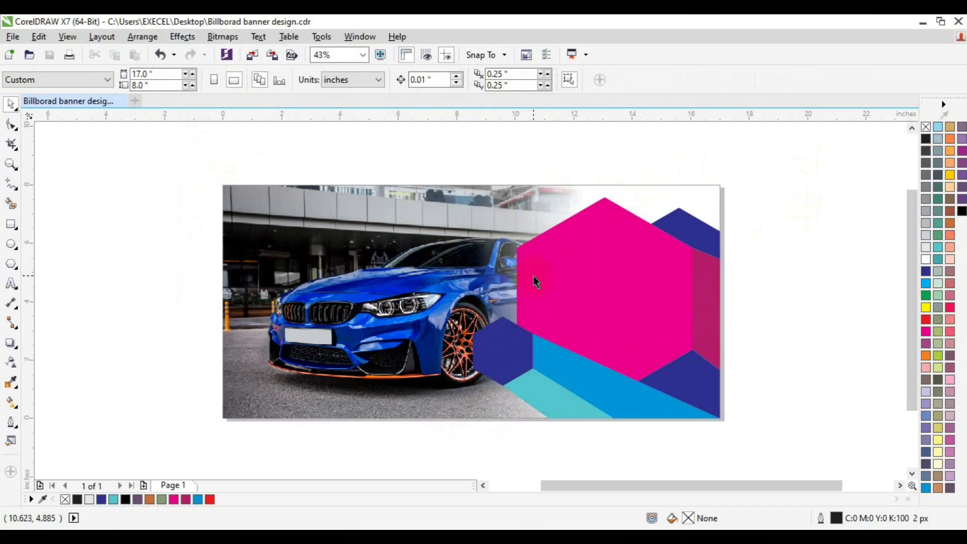
key("ctrl+F11")
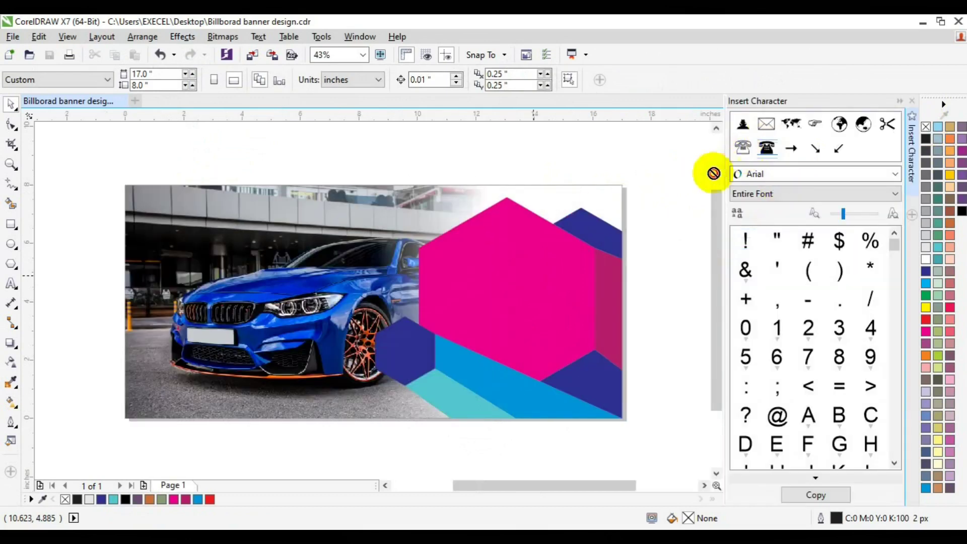
Add a magenta Wingdings telephone symbol, about 1.07 x 0.87 inches, at the banner's bottom-left.
left_click_drag(767, 149, 170, 388)
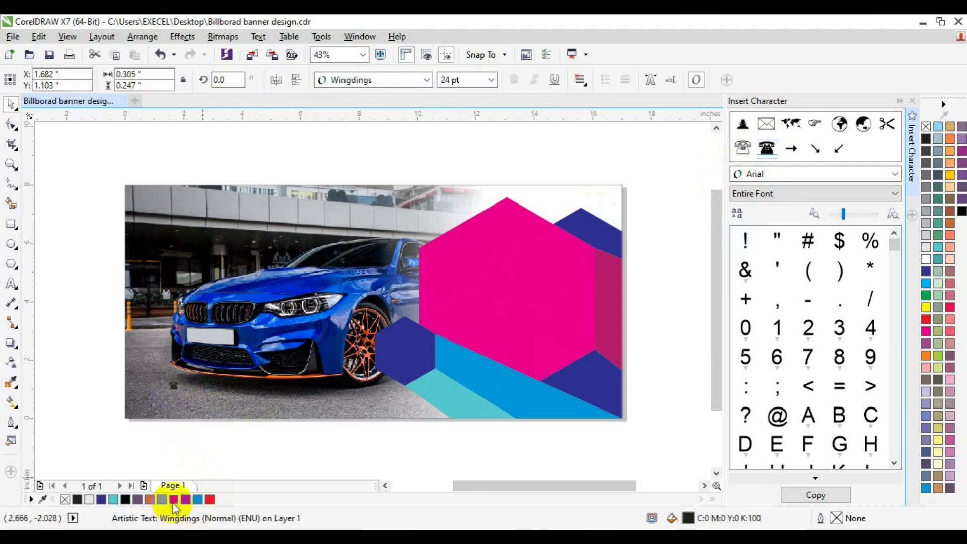
left_click_drag(174, 500, 190, 388)
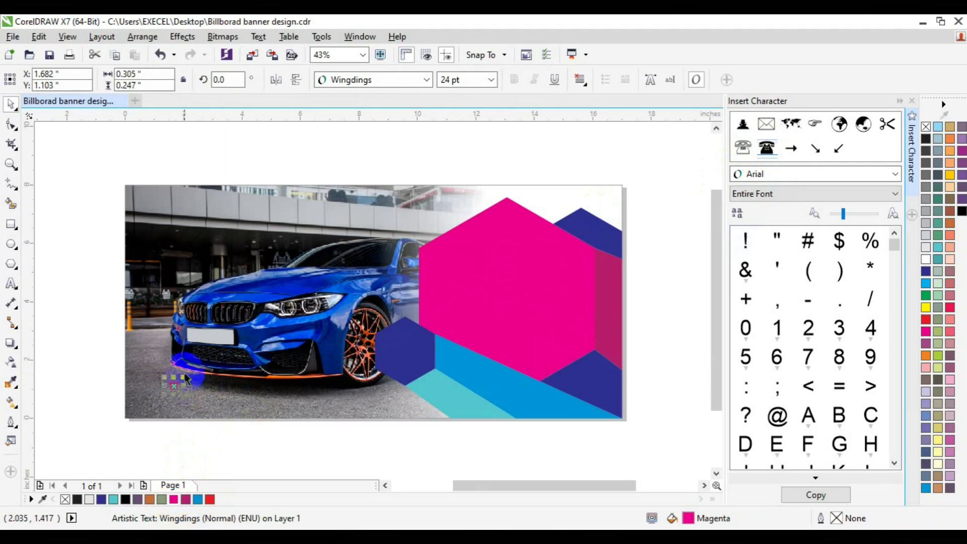
left_click_drag(185, 375, 204, 362)
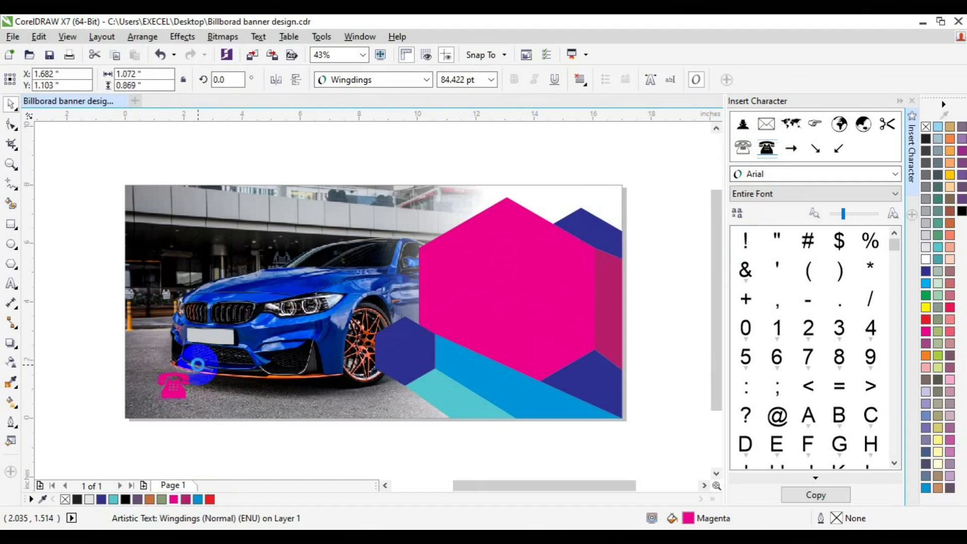
left_click_drag(198, 364, 163, 394)
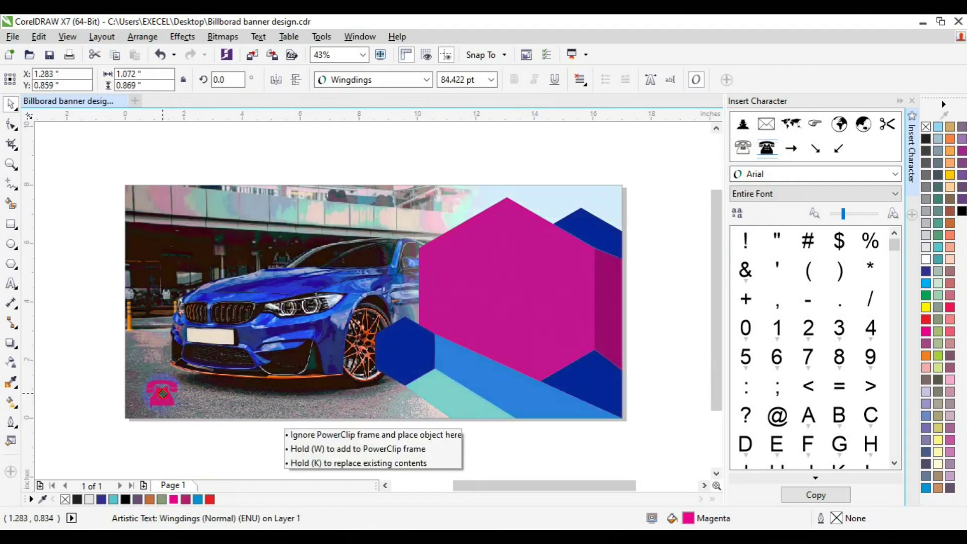
left_click(913, 189)
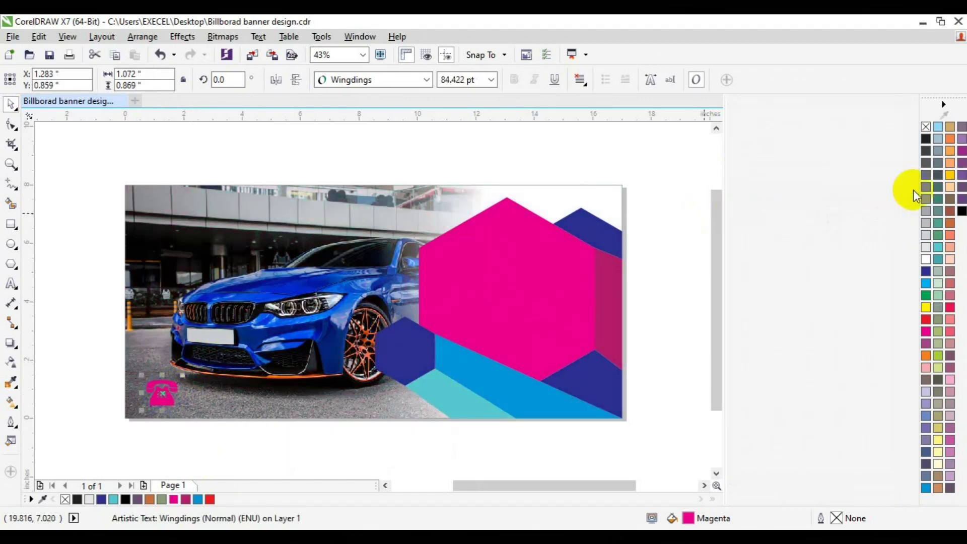
left_click(12, 224)
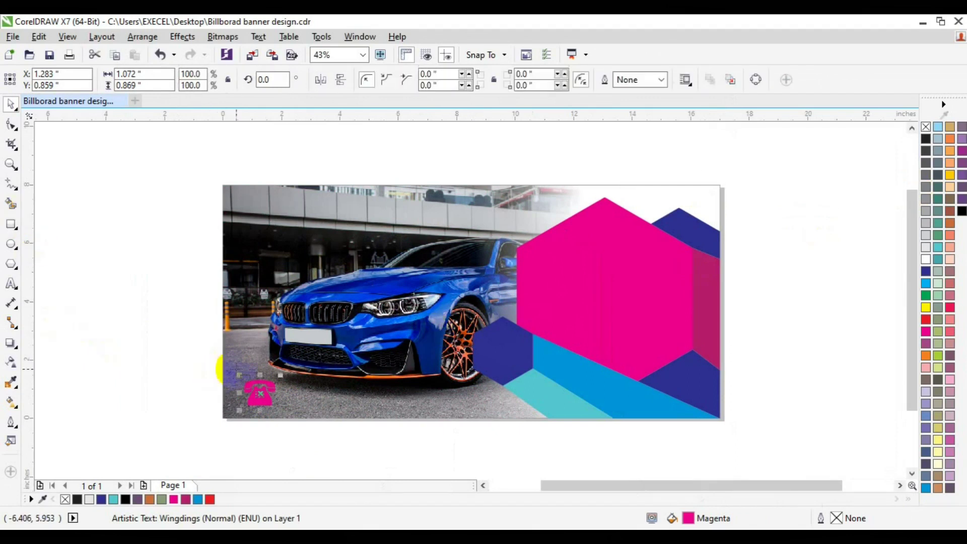
Draw a white, outline-free rectangle along the banner's bottom-left beside the phone symbol.
left_click_drag(230, 373, 456, 416)
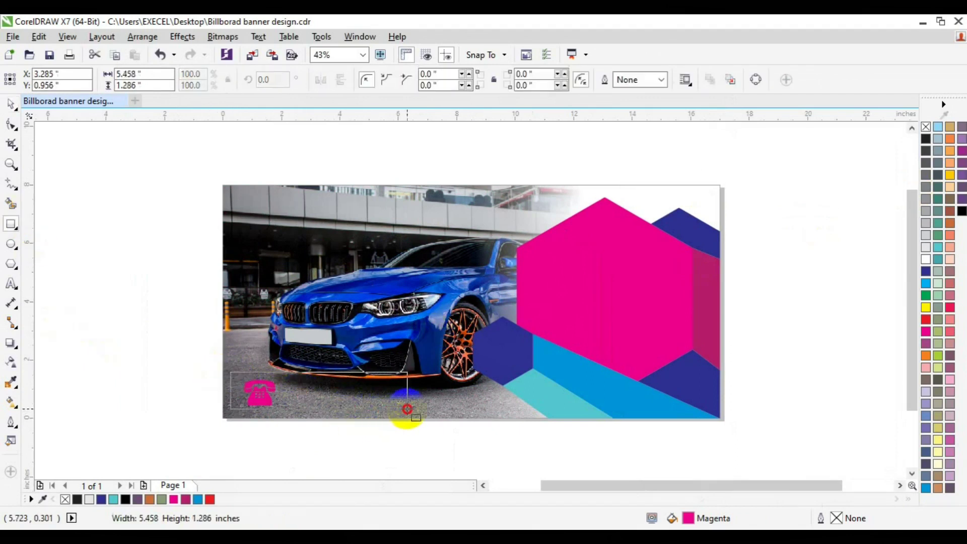
left_click_drag(457, 414, 457, 414)
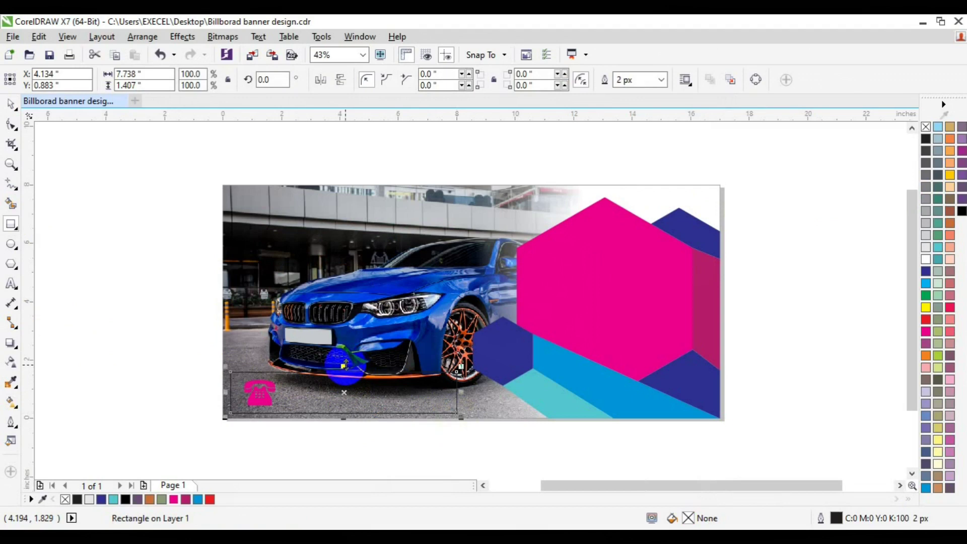
left_click(925, 260)
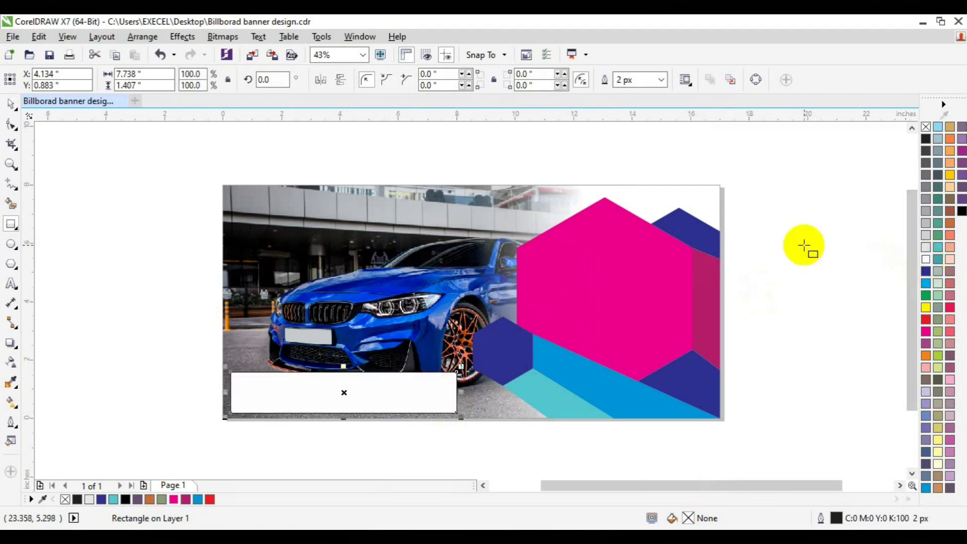
right_click(926, 126)
left_click(10, 103)
left_click_drag(332, 398, 366, 398)
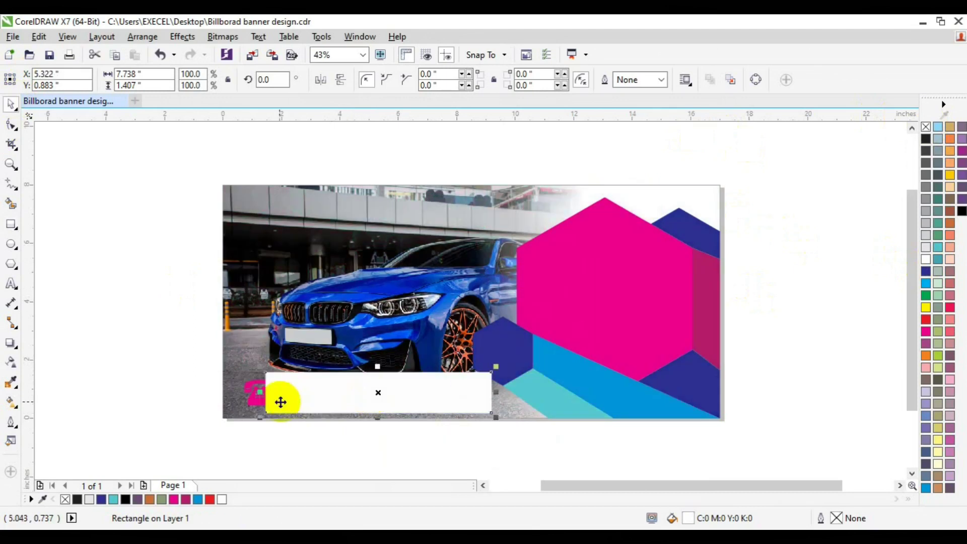
Bring the phone symbol to the front and position it inside the white bar.
left_click(254, 398)
right_click(272, 399)
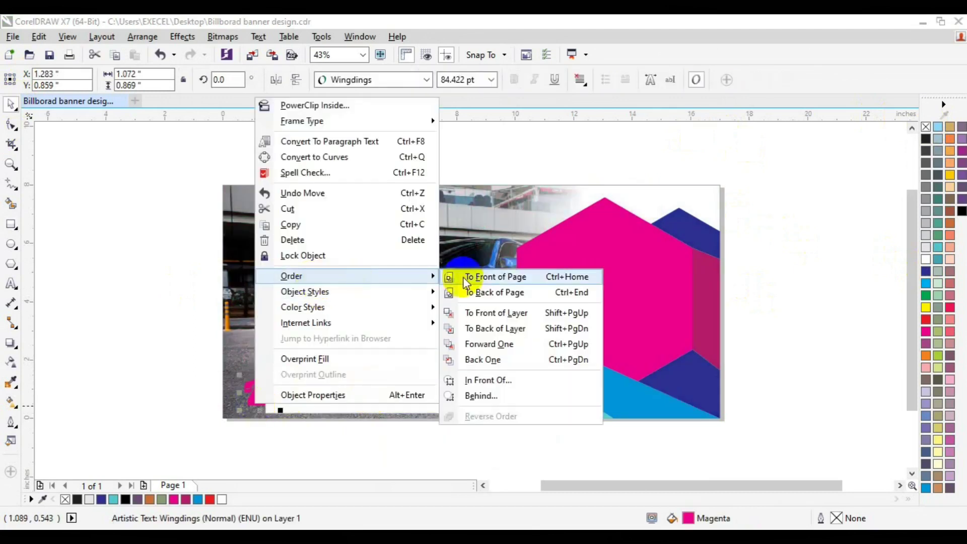
left_click(466, 276)
left_click_drag(258, 397, 284, 396)
left_click(367, 404, "shift")
key("c")
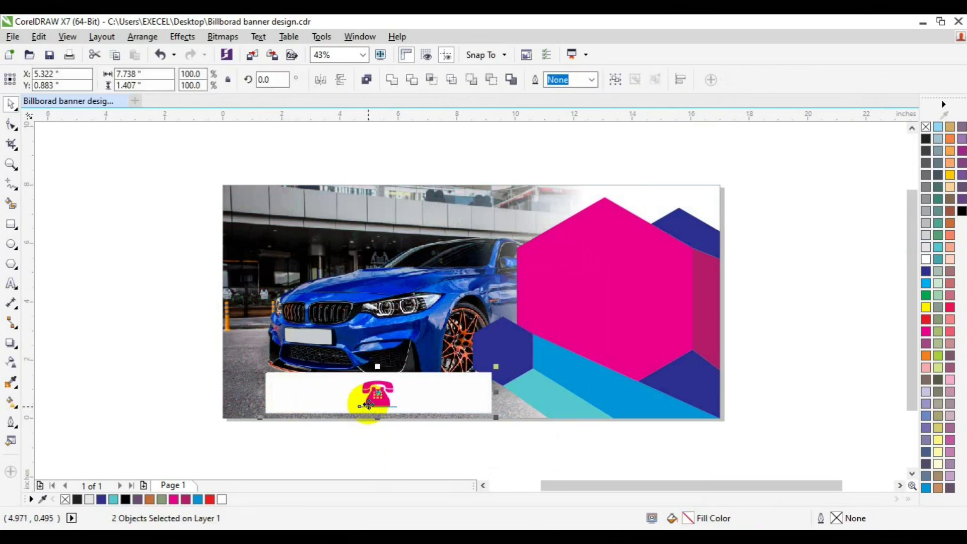
key("ctrl+z")
left_click_drag(368, 405, 330, 405)
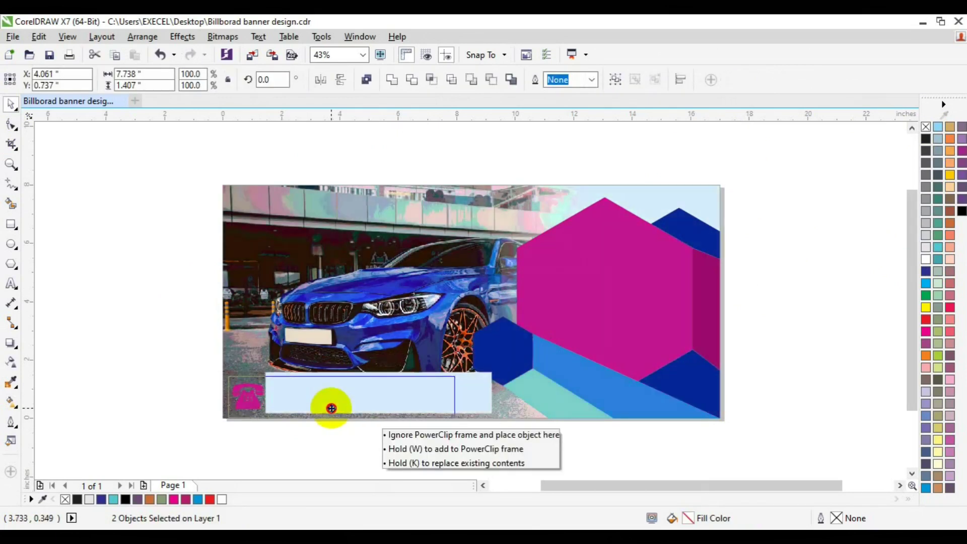
Shrink the phone slightly and resize the white bar to about 7.738 by 1.164 inches.
left_click(139, 363)
left_click(244, 395)
left_click_drag(267, 412, 264, 410)
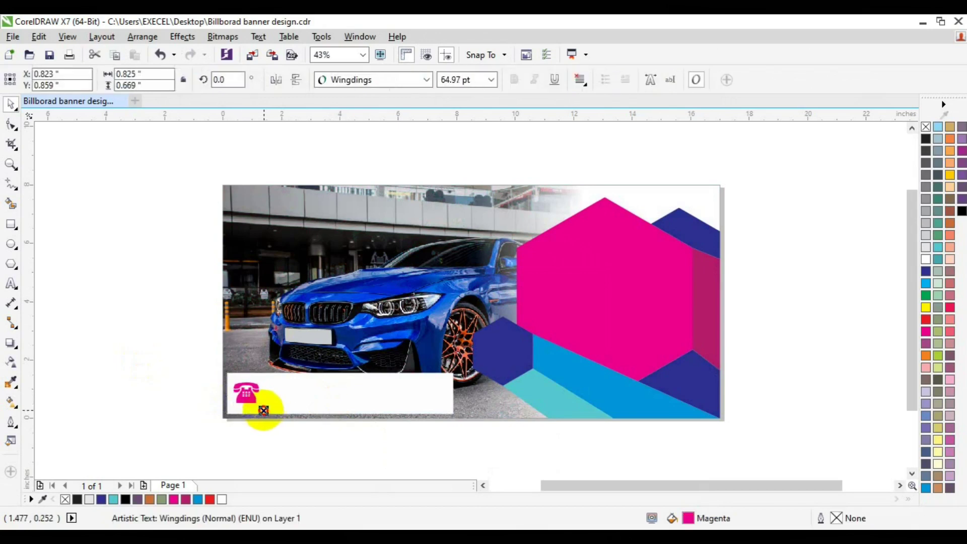
left_click(353, 406)
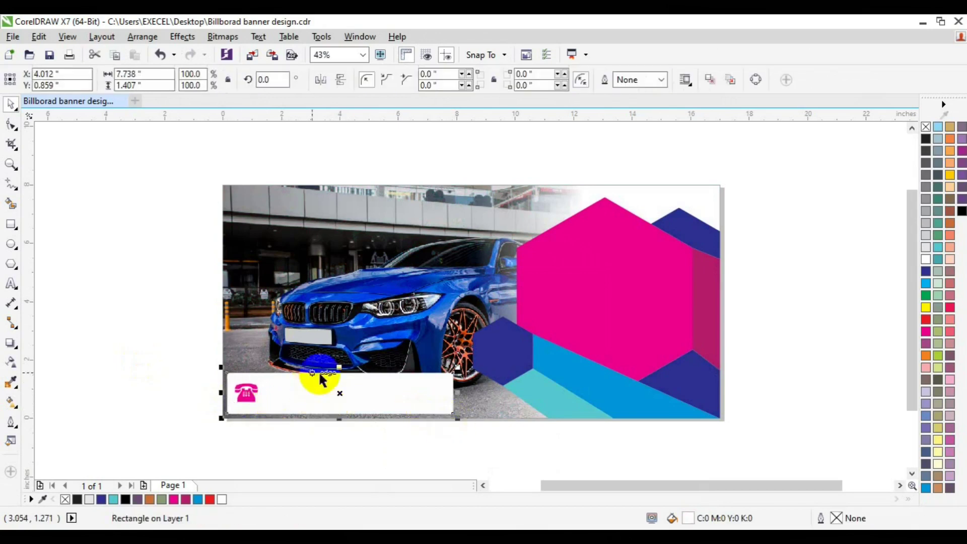
left_click_drag(338, 367, 339, 379)
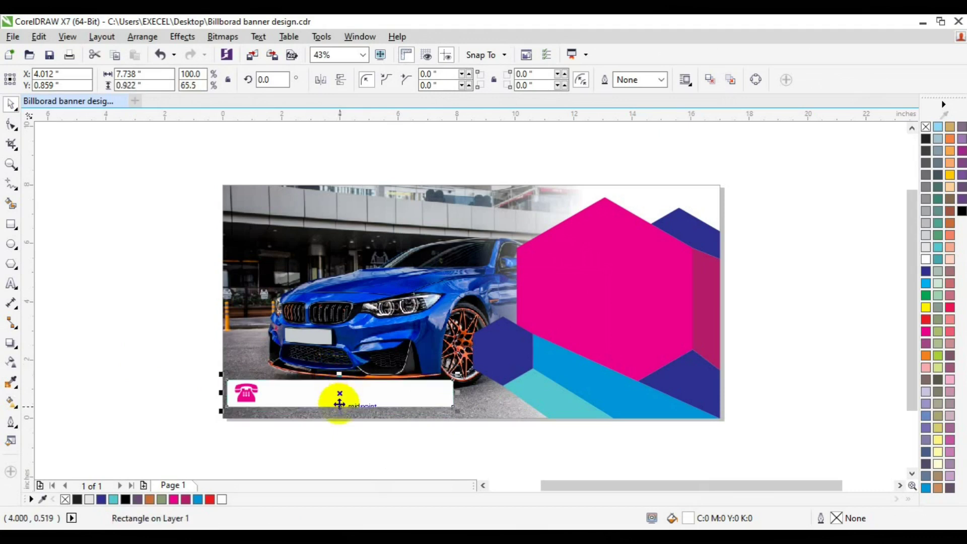
left_click_drag(340, 410, 339, 418)
left_click_drag(247, 396, 247, 392)
left_click_drag(332, 408, 331, 409)
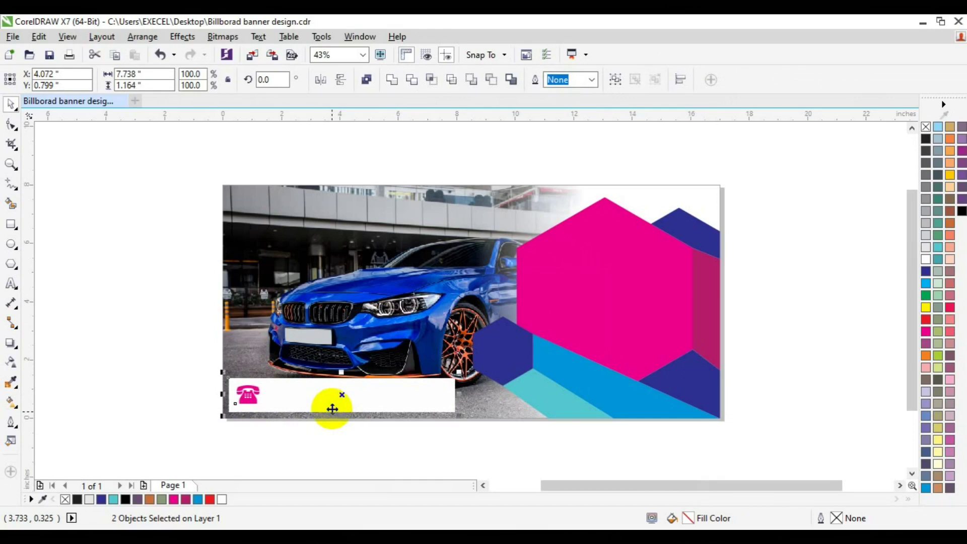
left_click(333, 408)
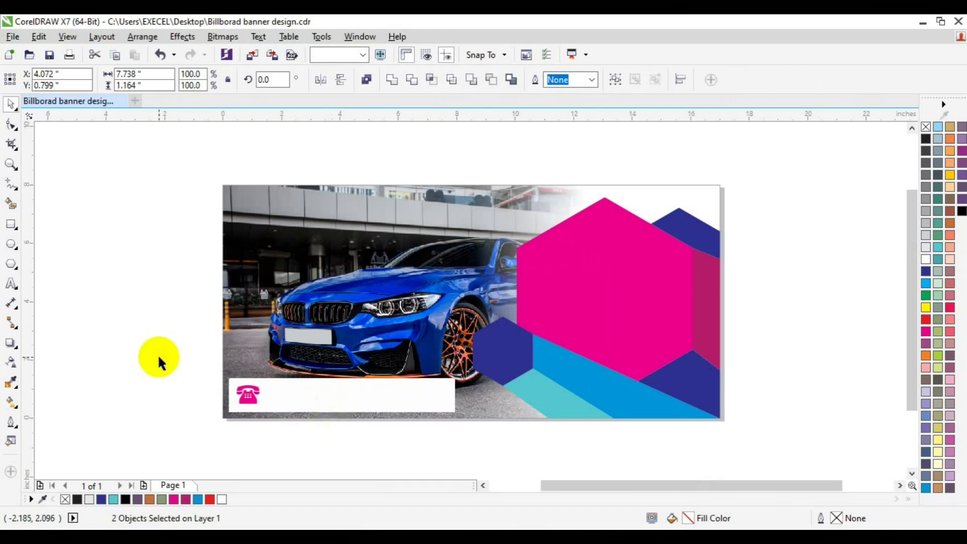
Fade the white bar to transparent toward its right end with a linear transparency.
left_click(11, 363)
mouse_move(433, 392)
left_mouse_down()
mouse_move(484, 394)
mouse_move(413, 394)
left_mouse_up()
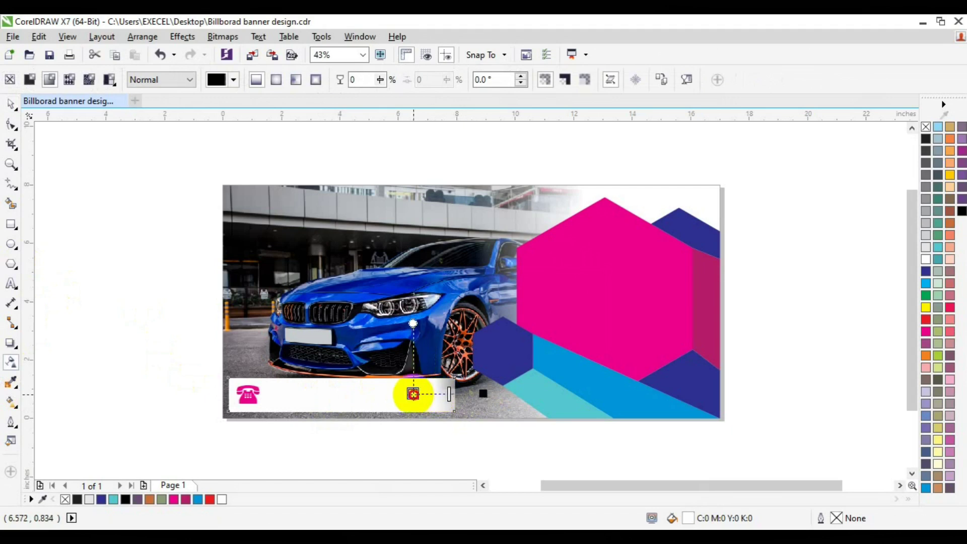
left_click_drag(454, 396, 432, 394)
left_click(459, 396)
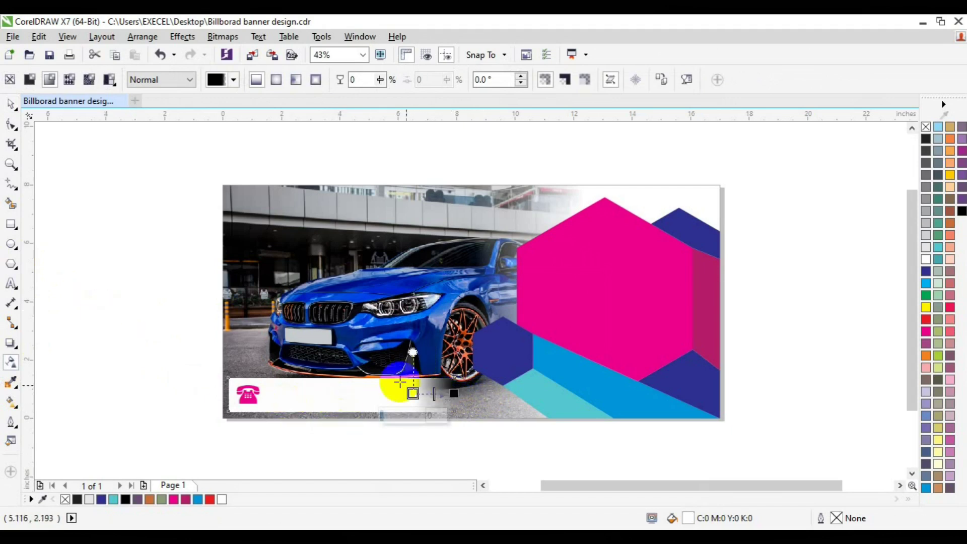
left_click(10, 104)
left_click(211, 417)
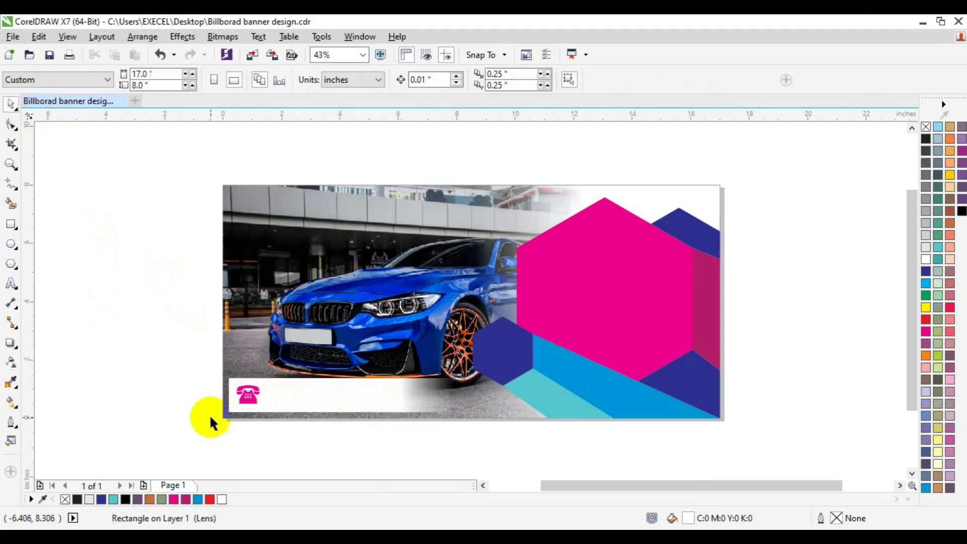
Add the phone number as Lato Bold 36 pt text beside the phone icon on the white bar.
left_click(11, 284)
left_click(154, 403)
type("+00.8783.7893.02")
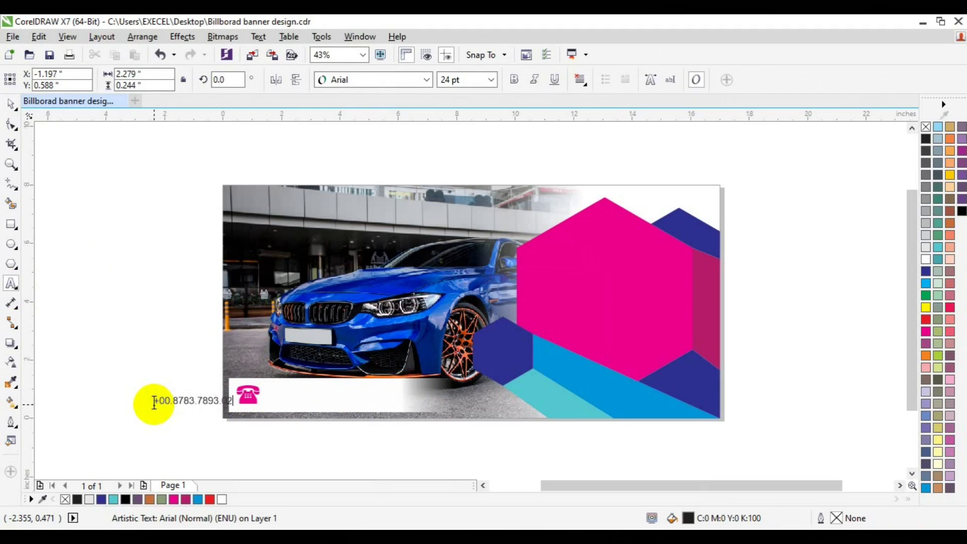
key("ctrl+a")
left_click_drag(163, 402, 167, 400)
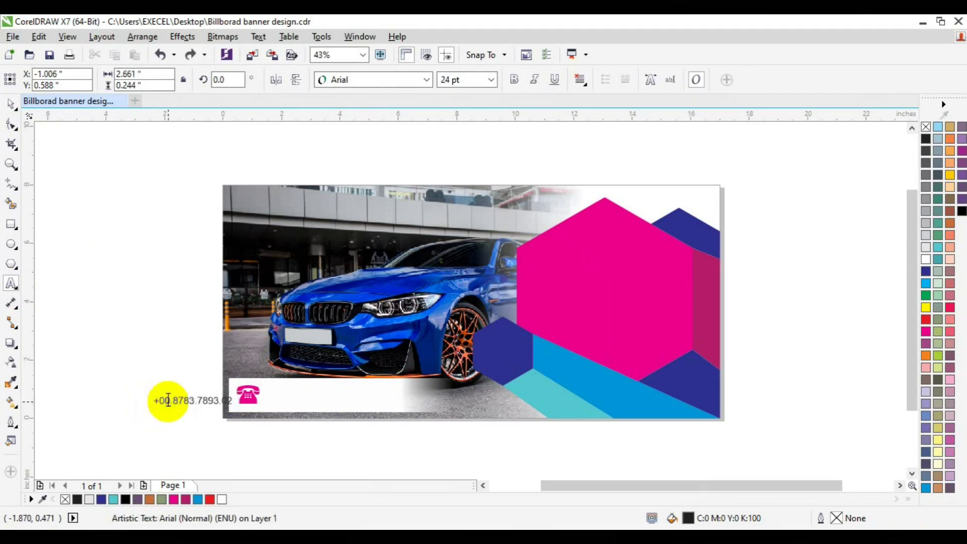
left_click(427, 82)
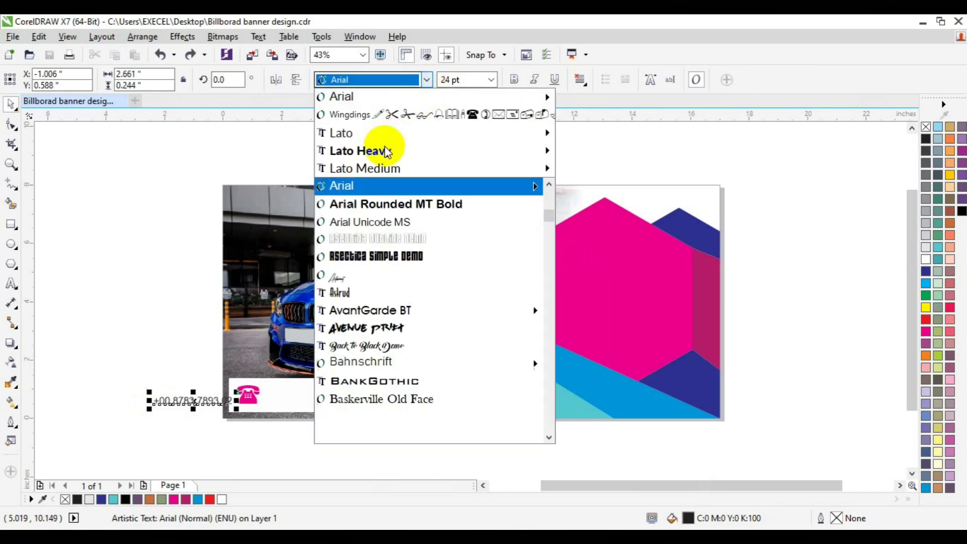
mouse_move(360, 150)
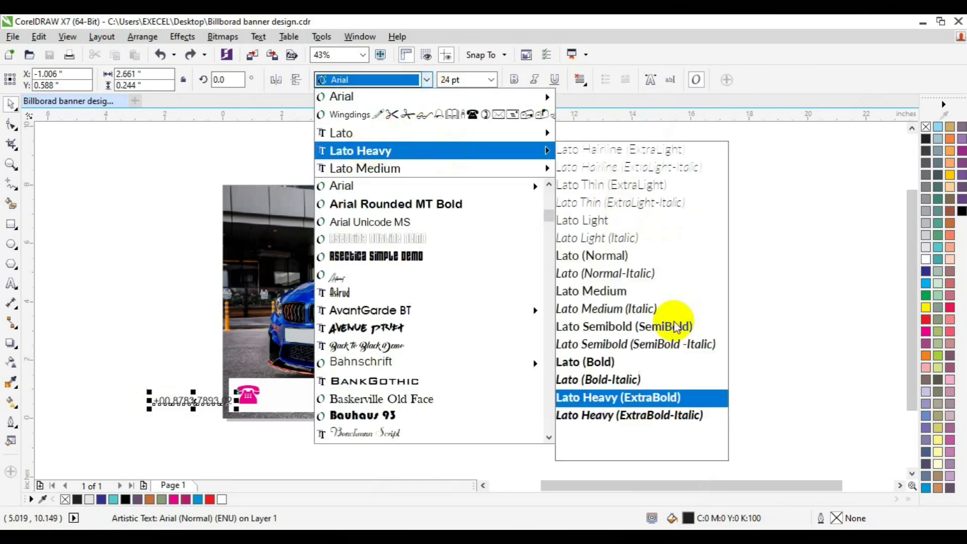
left_click(633, 363)
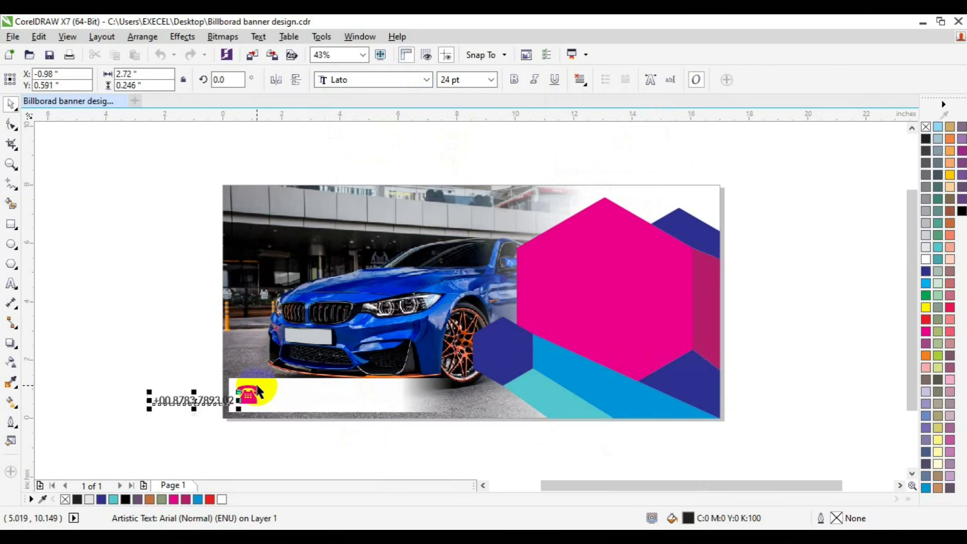
left_click_drag(190, 398, 314, 396)
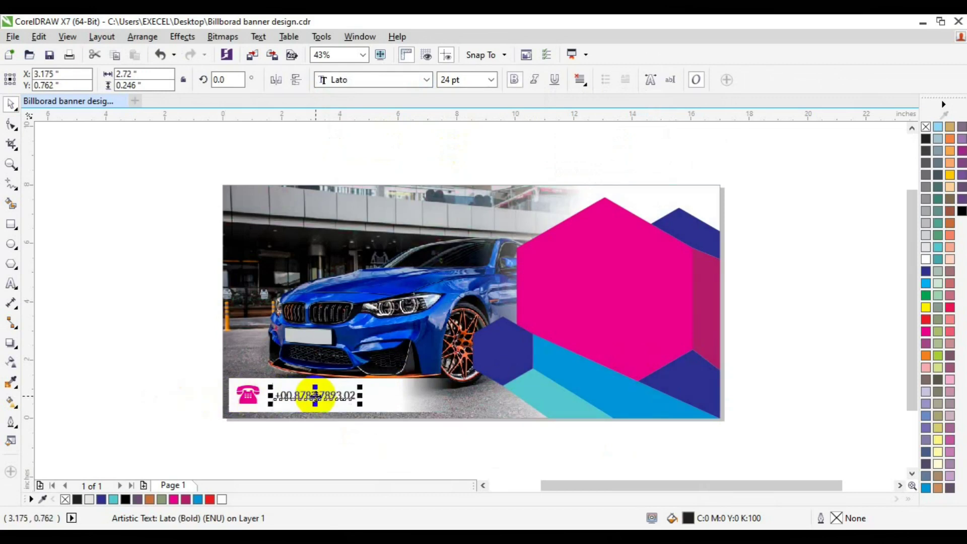
left_click(492, 80)
left_click(483, 223)
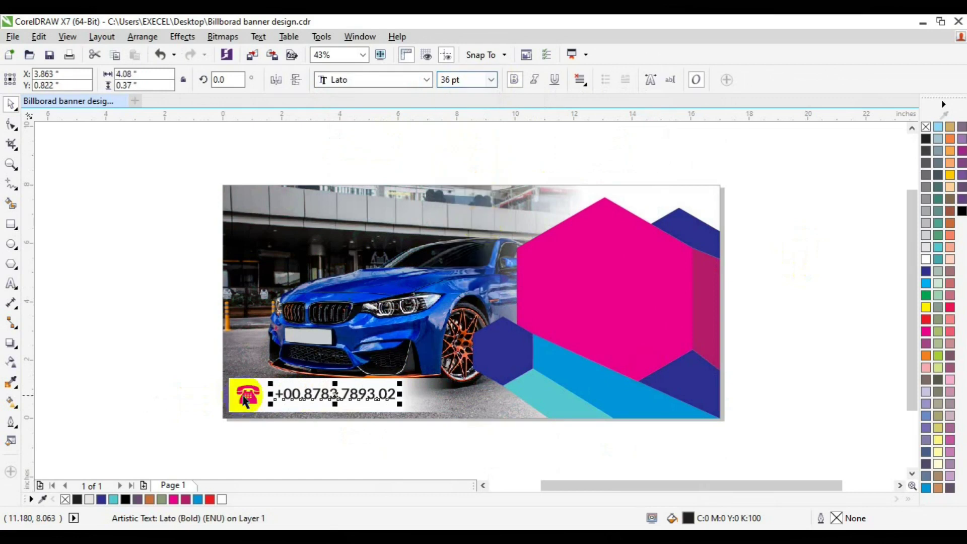
Group the phone icon with the number, leaving the group in place on the bar.
left_click(246, 400, "shift")
key("c")
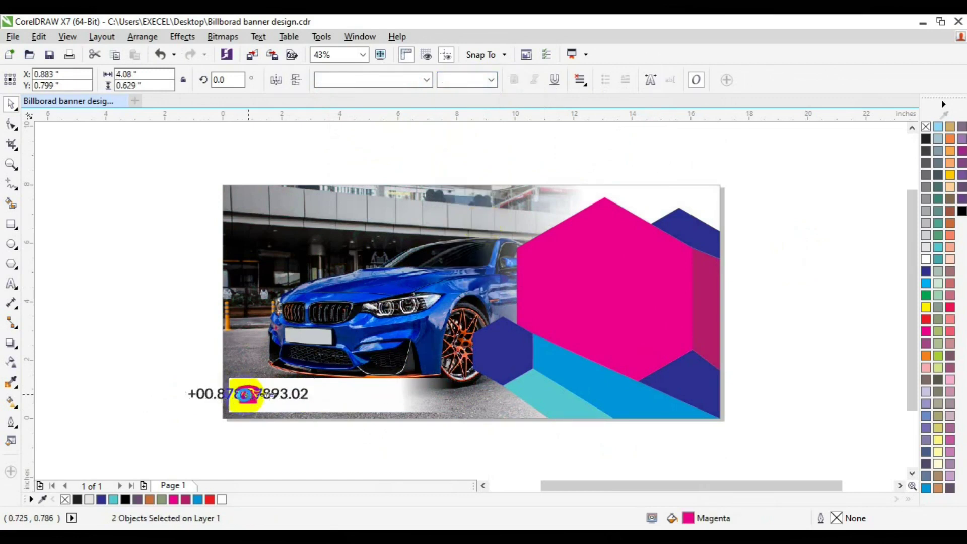
key("ctrl+z")
left_click(162, 373)
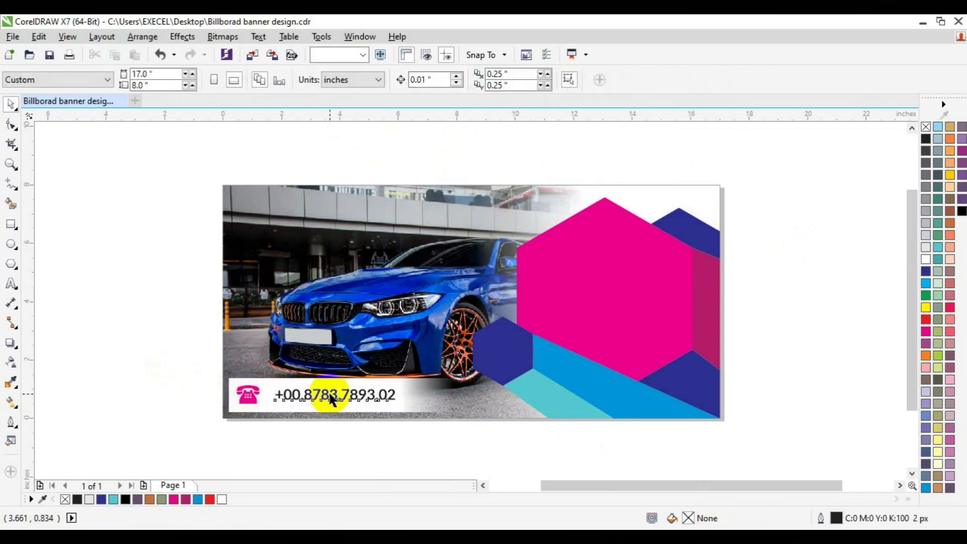
left_click(331, 400)
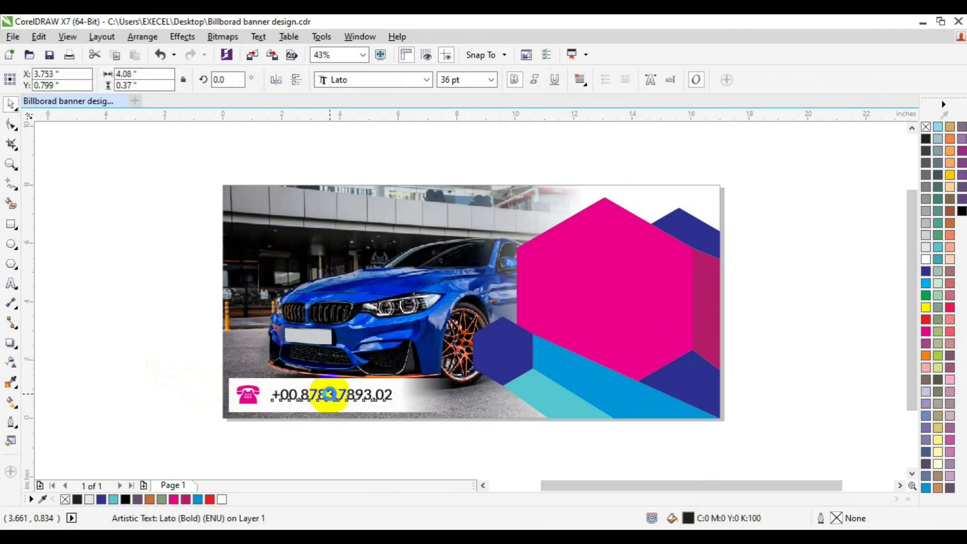
left_click(248, 395, "shift")
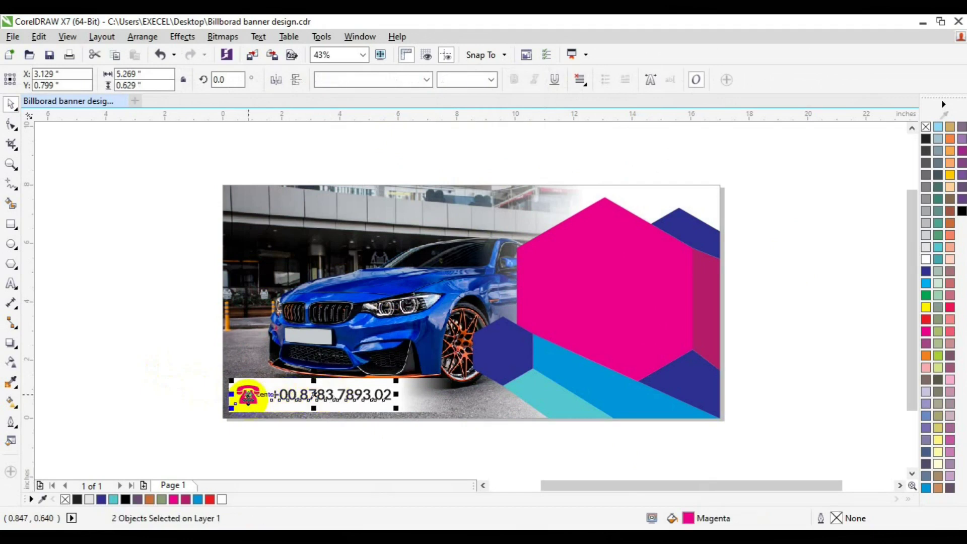
key("ctrl+g")
left_click_drag(246, 384, 272, 384)
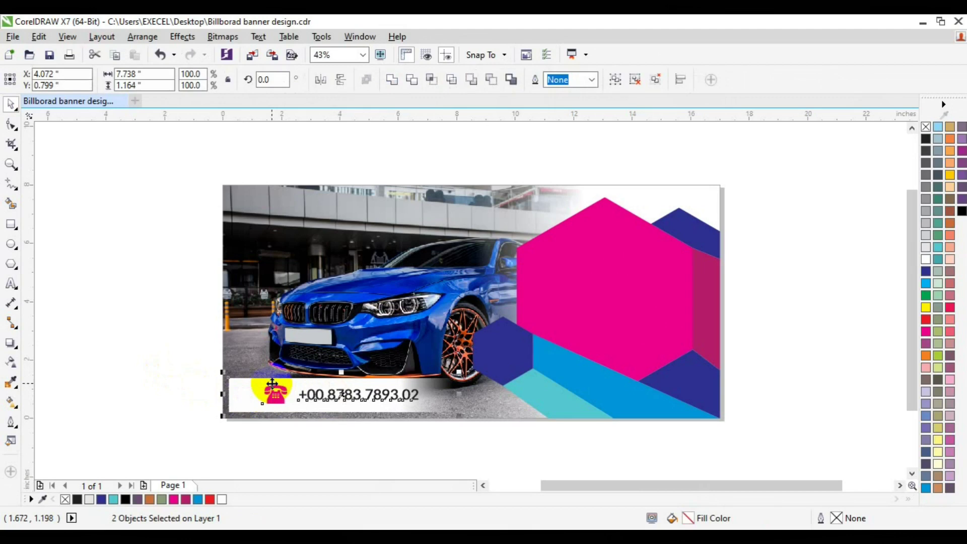
key("Escape")
left_click(147, 292)
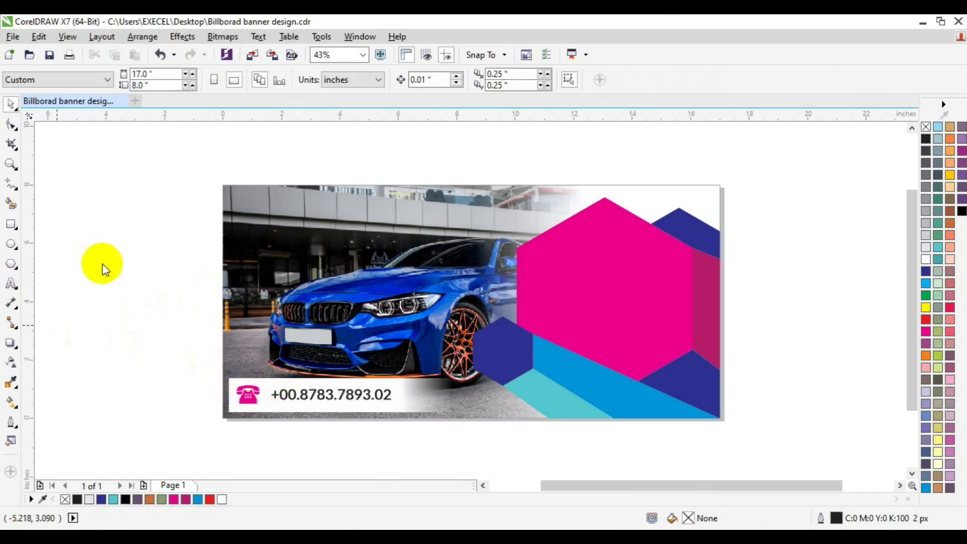
key("F8")
left_click(97, 317)
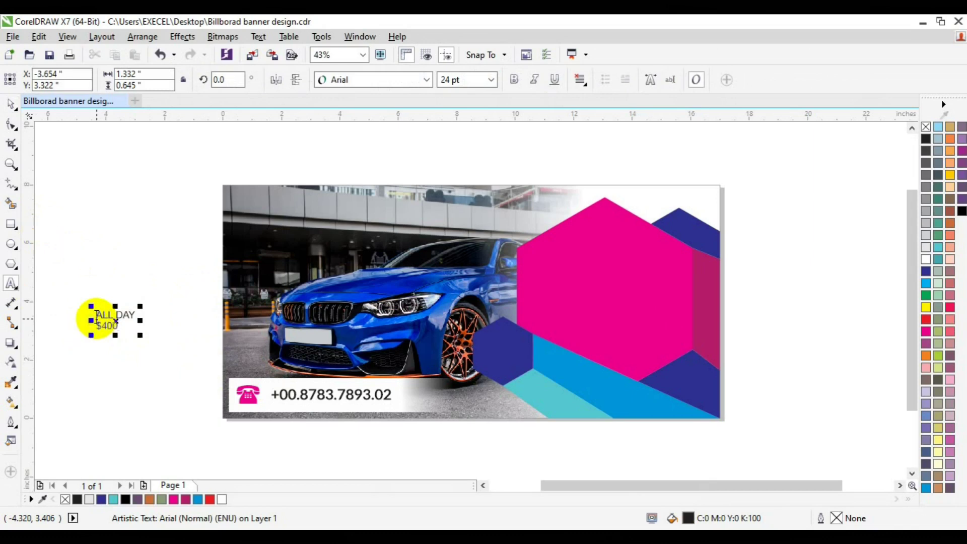
Set the new ALL DAY $400 text in the Gobold Lowplus font.
left_click_drag(97, 317, 119, 326)
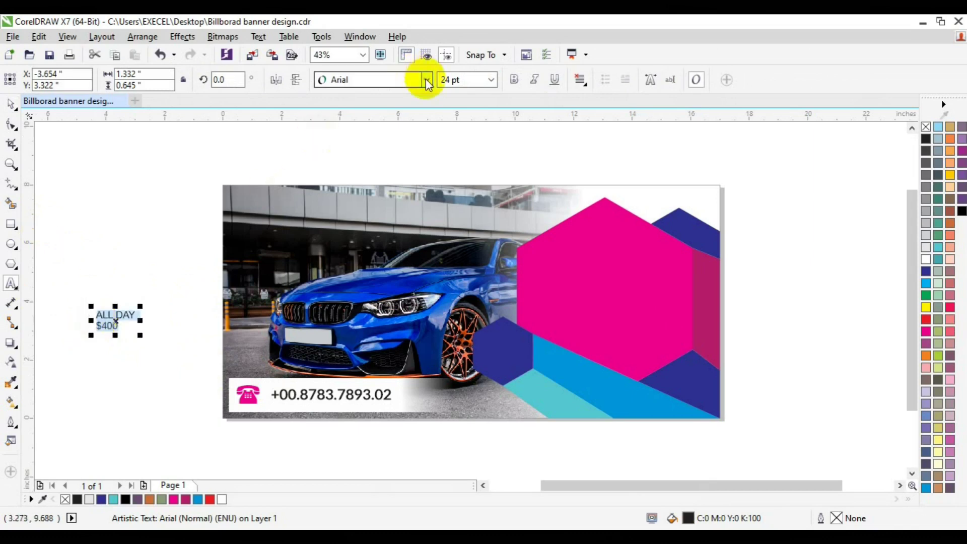
left_click(426, 79)
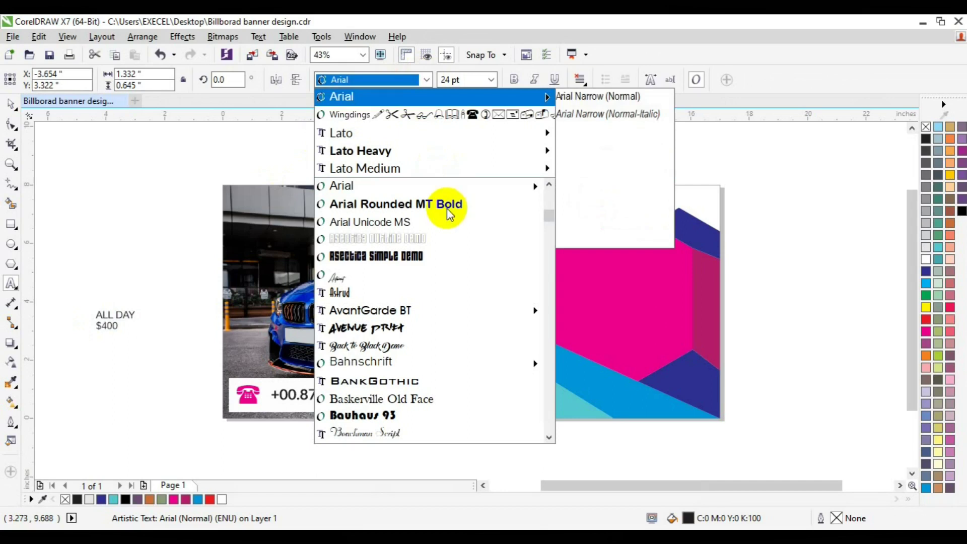
mouse_move(427, 185)
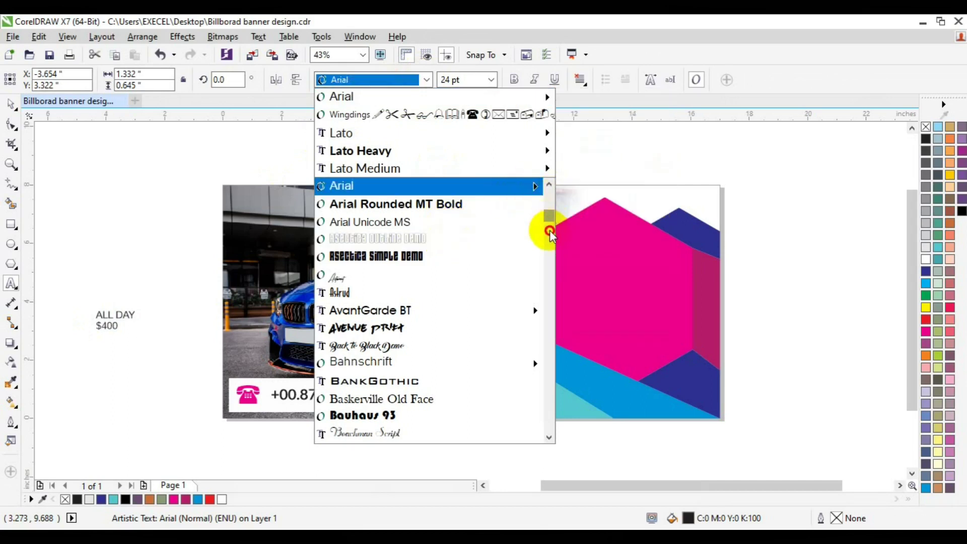
scroll(552, 250, "down", 5)
scroll(551, 250, "down", 4)
scroll(552, 260, "down", 3)
scroll(552, 259, "down", 2)
scroll(552, 265, "down", 2)
left_click_drag(554, 269, 558, 295)
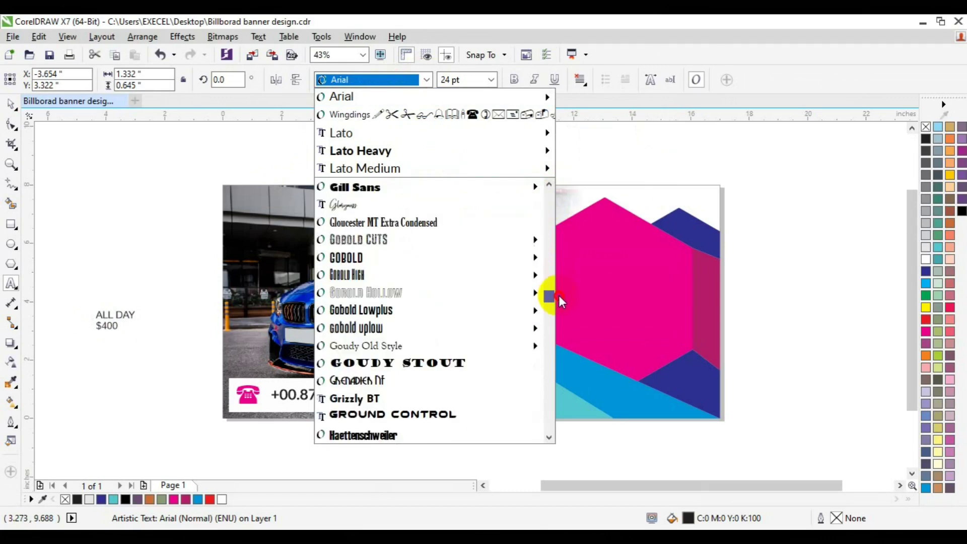
mouse_move(427, 292)
left_click(600, 309)
Move the price text onto the small dark-blue hexagon, make it white, centred, 30 pt.
left_click(10, 105)
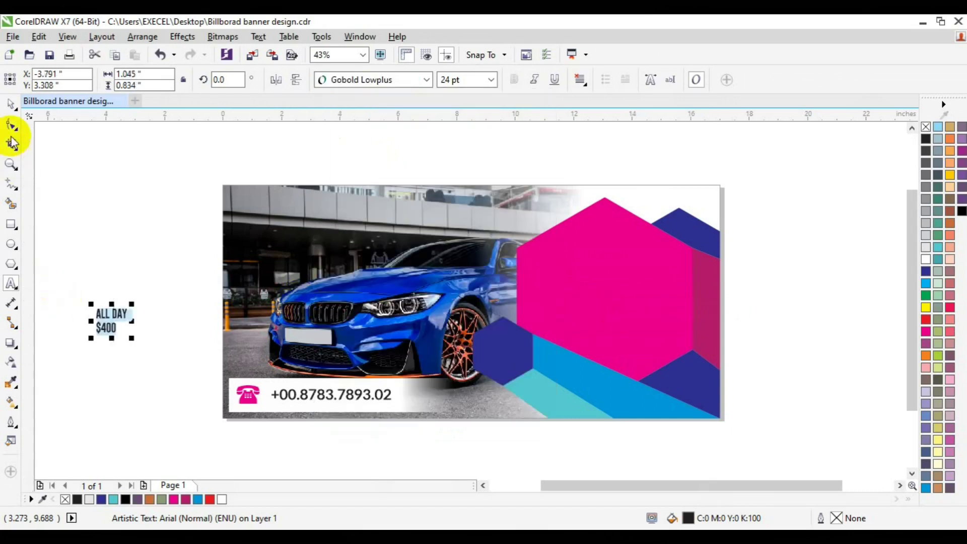
mouse_move(109, 320)
left_mouse_down()
mouse_move(503, 332)
mouse_move(500, 357)
left_mouse_up()
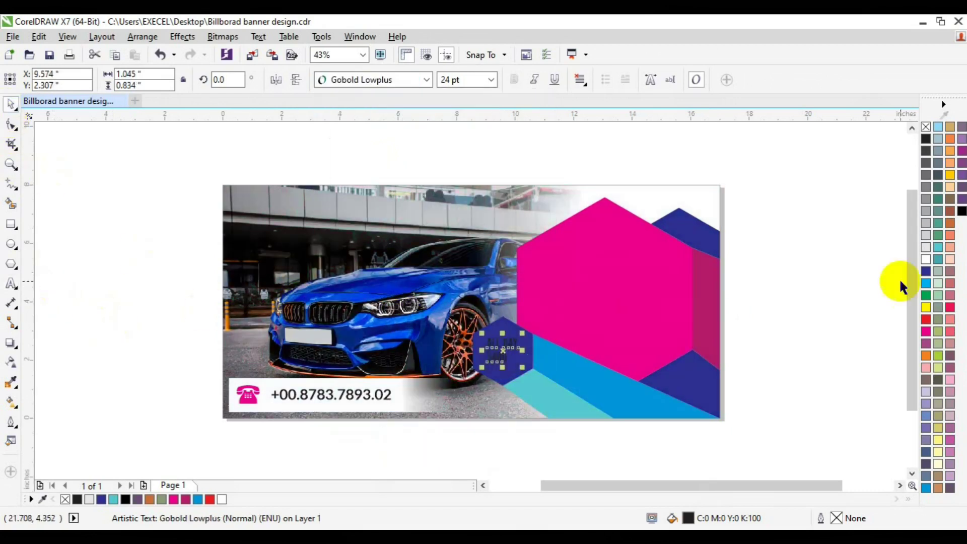
left_click(928, 261)
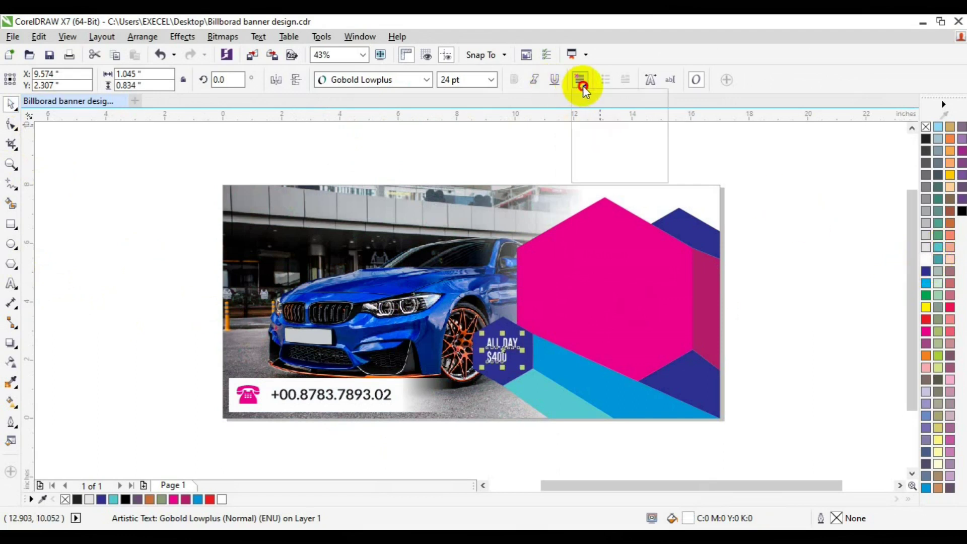
left_click(606, 132)
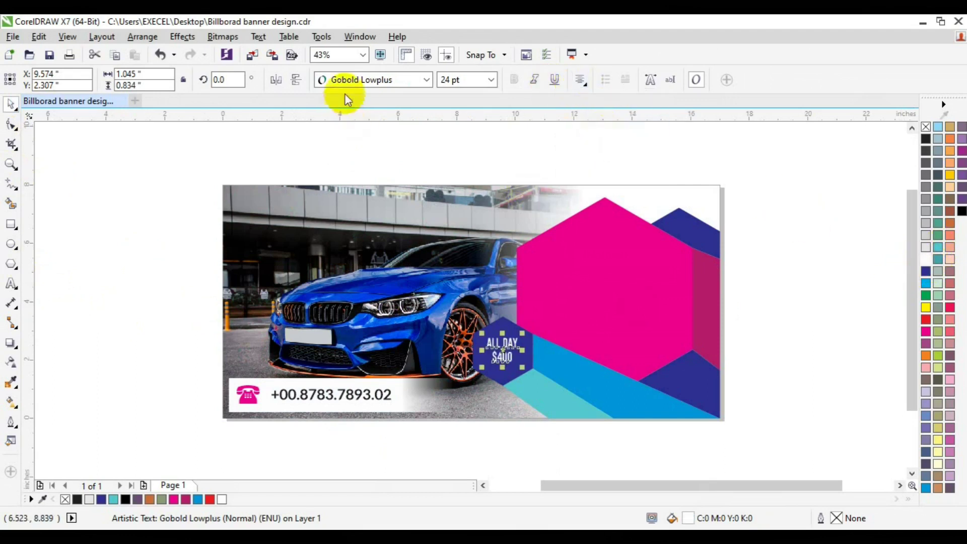
left_click(453, 83)
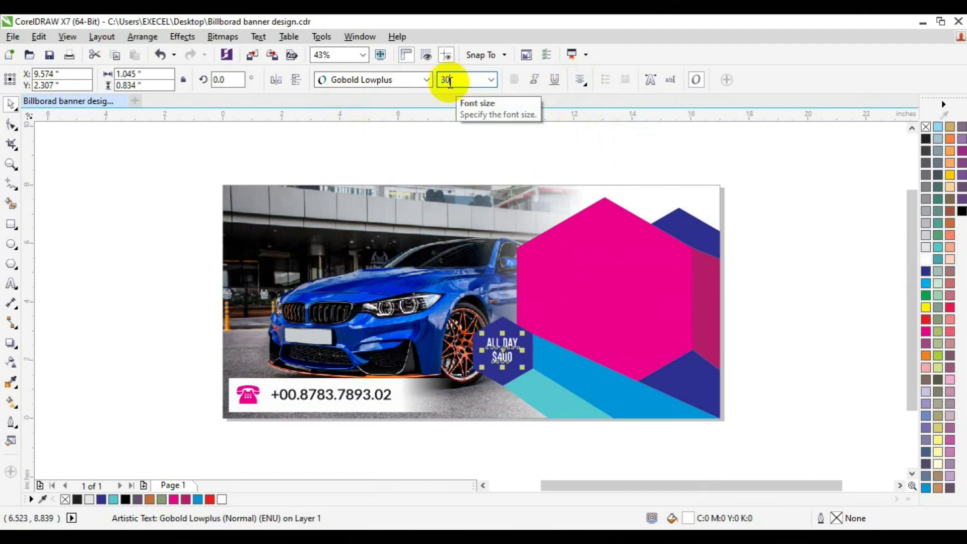
type("30")
key("Return")
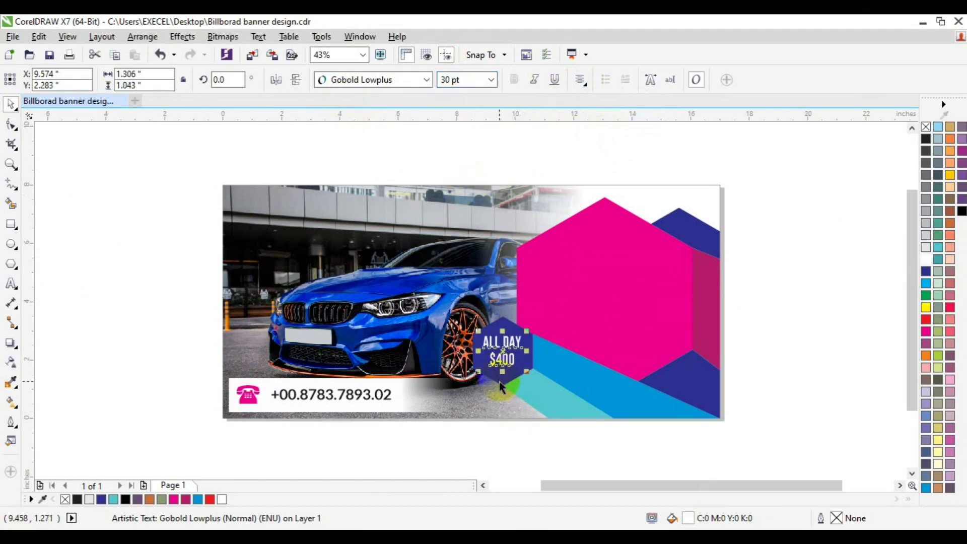
left_click(499, 382, "shift")
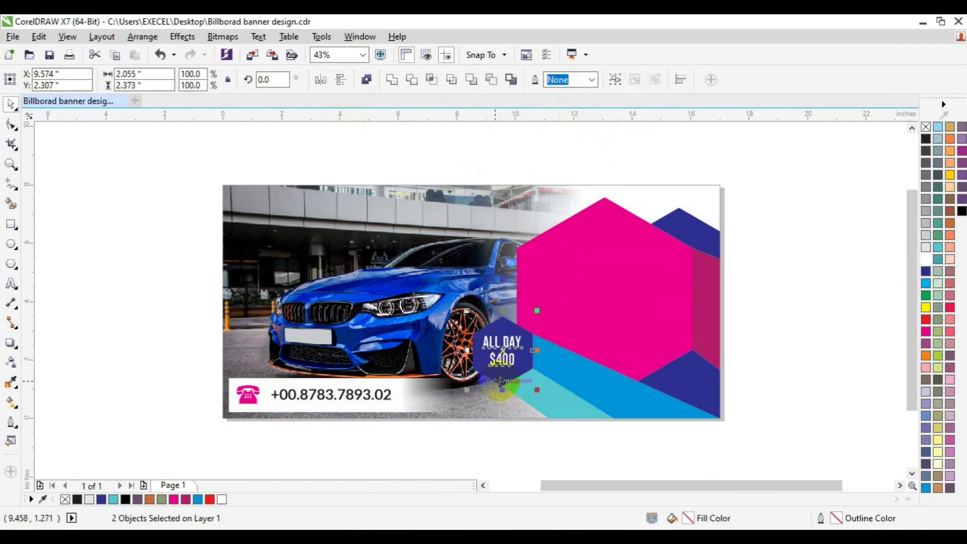
Fill the small hexagon yellow and make the ALL DAY $400 text dark blue.
left_click(799, 293)
left_click(505, 387)
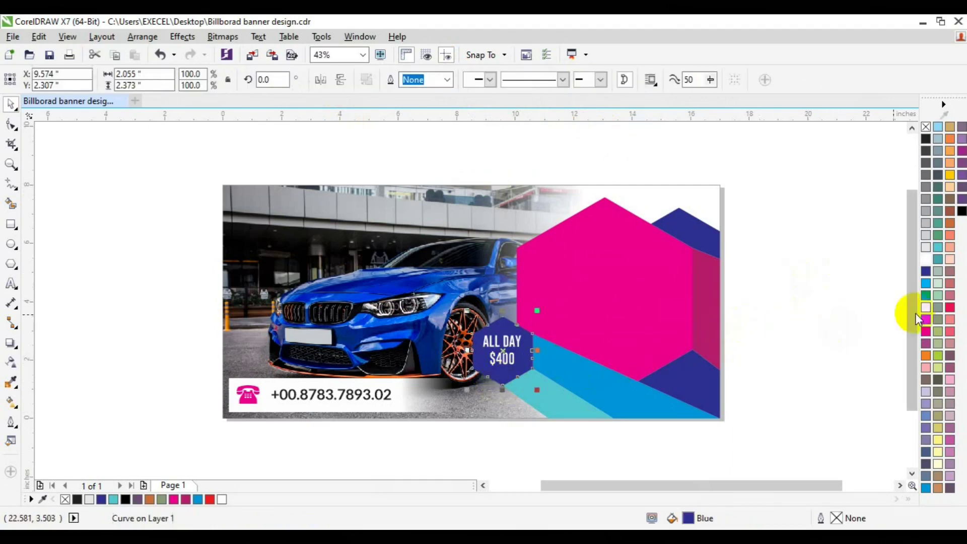
left_click(926, 307)
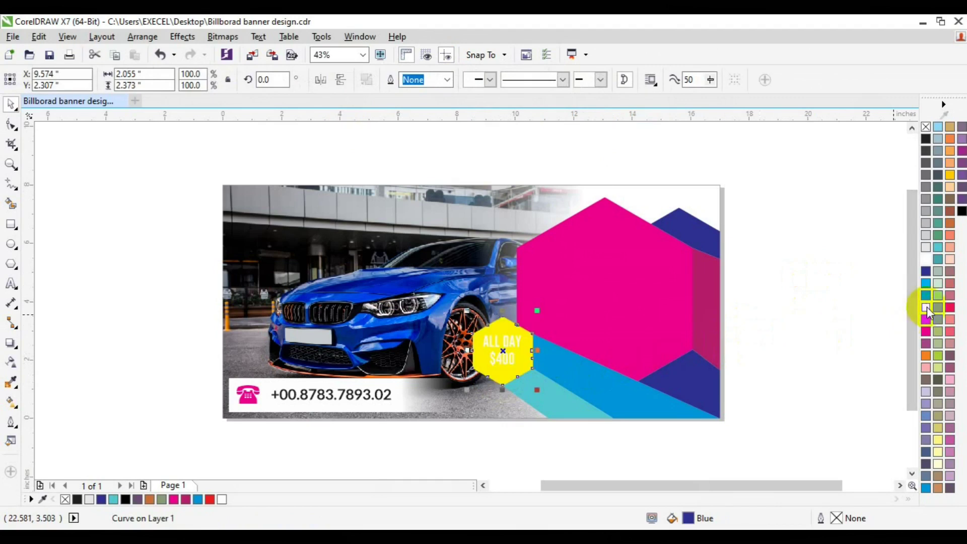
left_click(506, 357)
left_click(925, 270)
Recolour the large blue band under the magenta hexagon a slightly darker yellow.
left_click(584, 387)
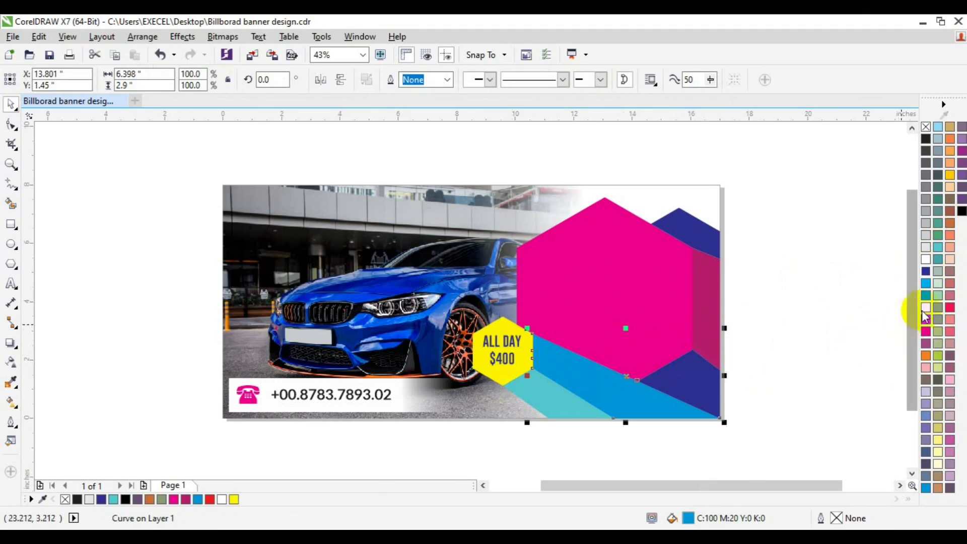
left_click(925, 313)
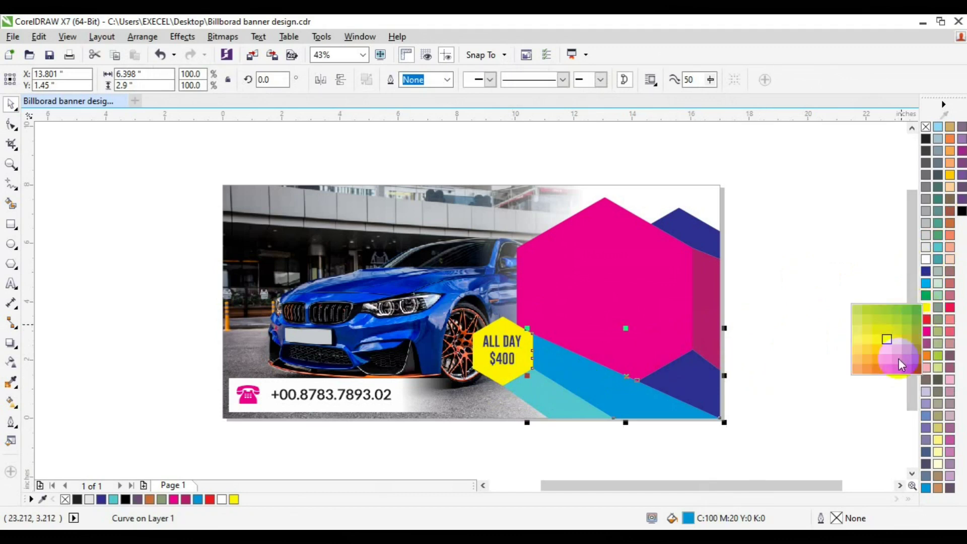
left_click(903, 361)
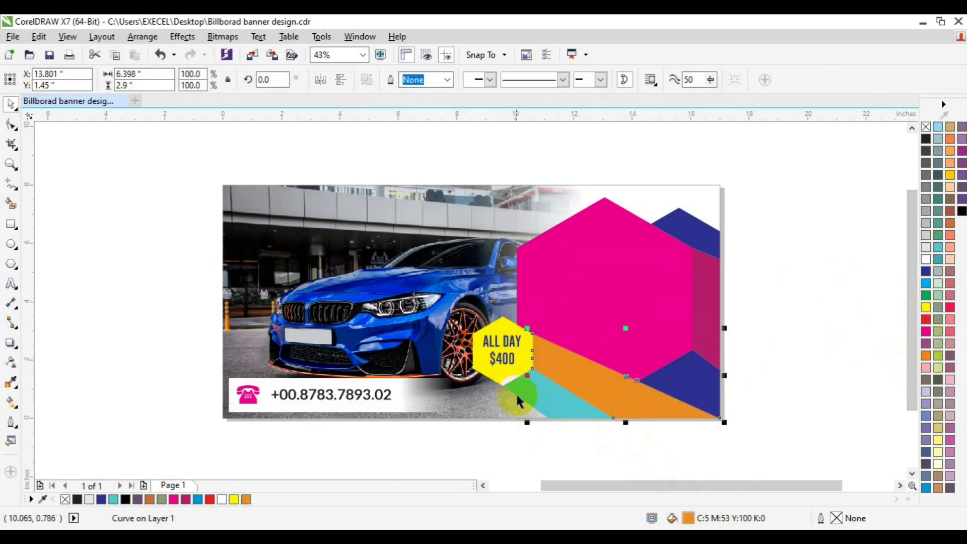
left_click(244, 500)
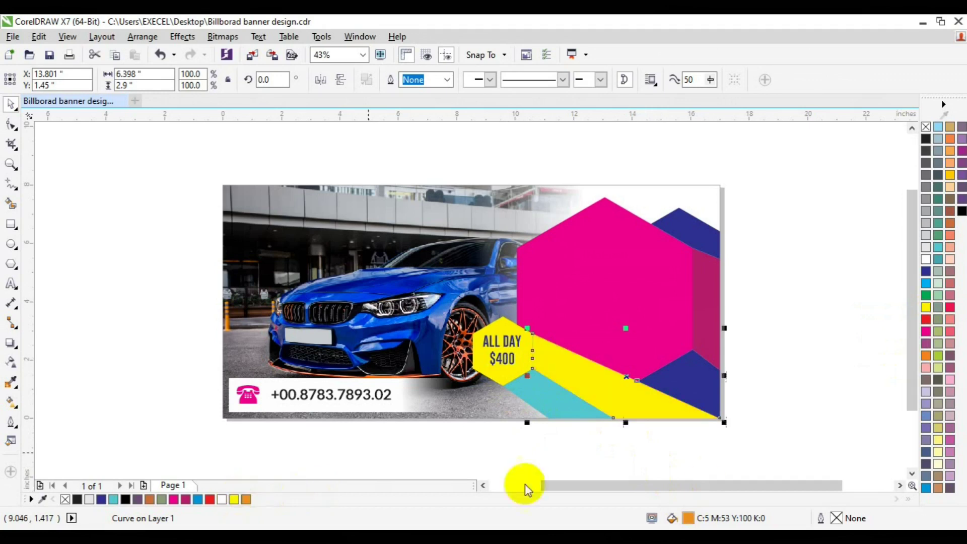
double_click(690, 518)
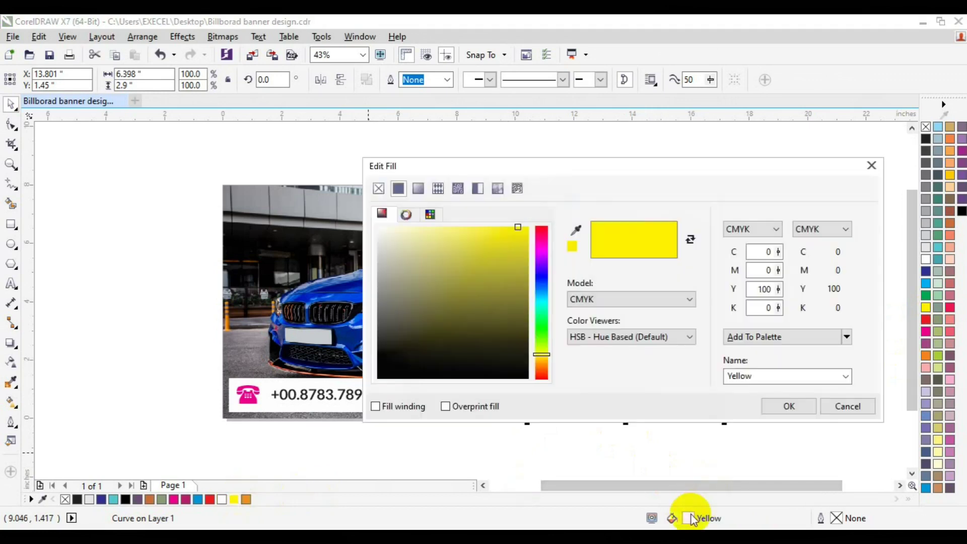
left_click(521, 246)
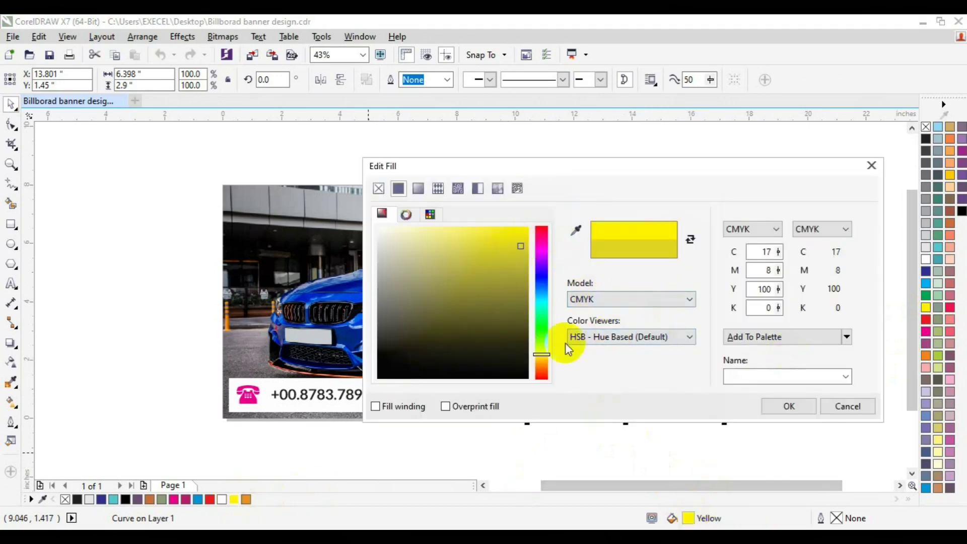
left_click(546, 355)
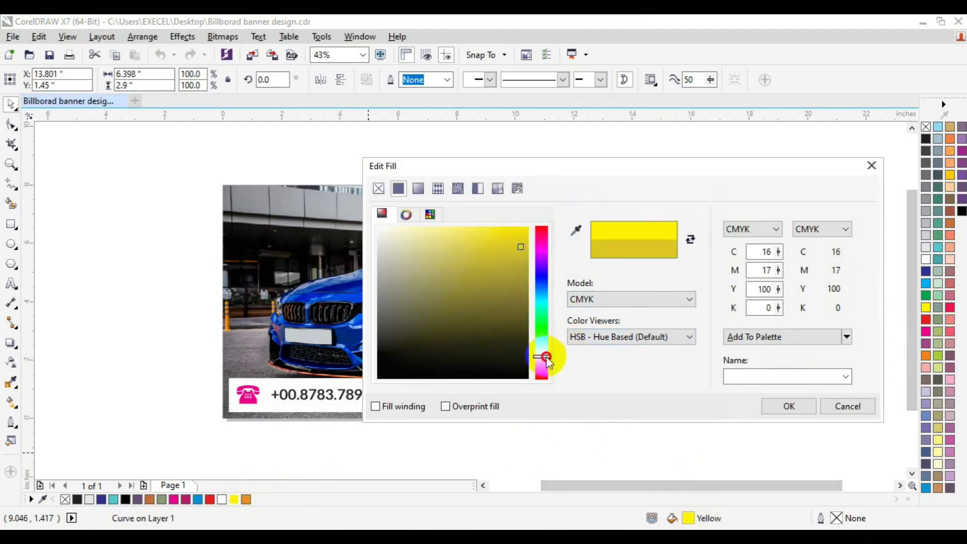
left_click(789, 406)
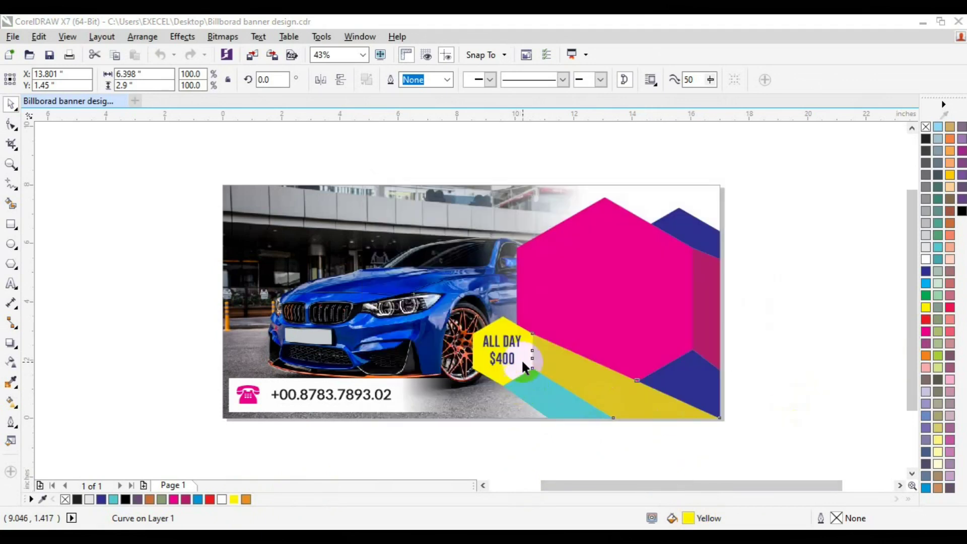
Fill the cyan strip at the bottom with the same yellow.
left_click(531, 391)
left_click(564, 395)
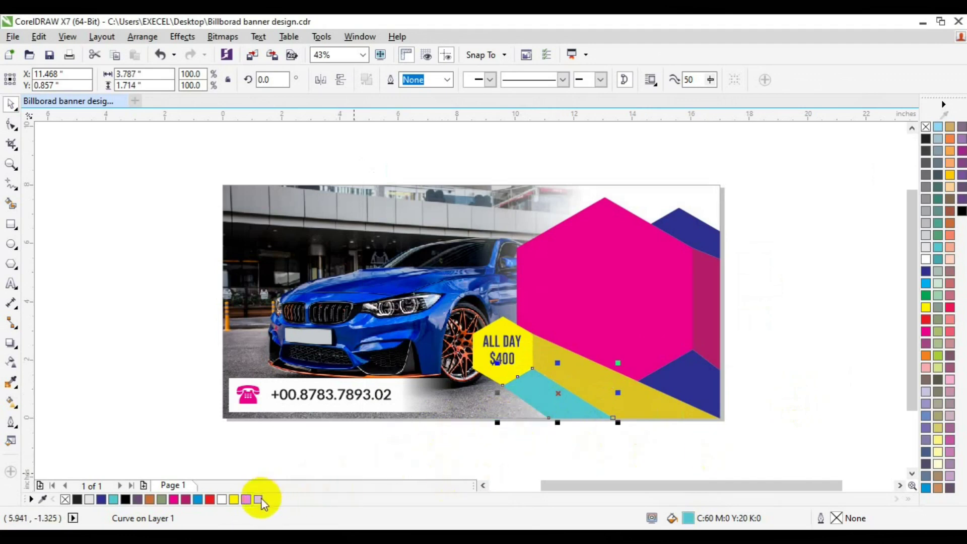
left_click(258, 499)
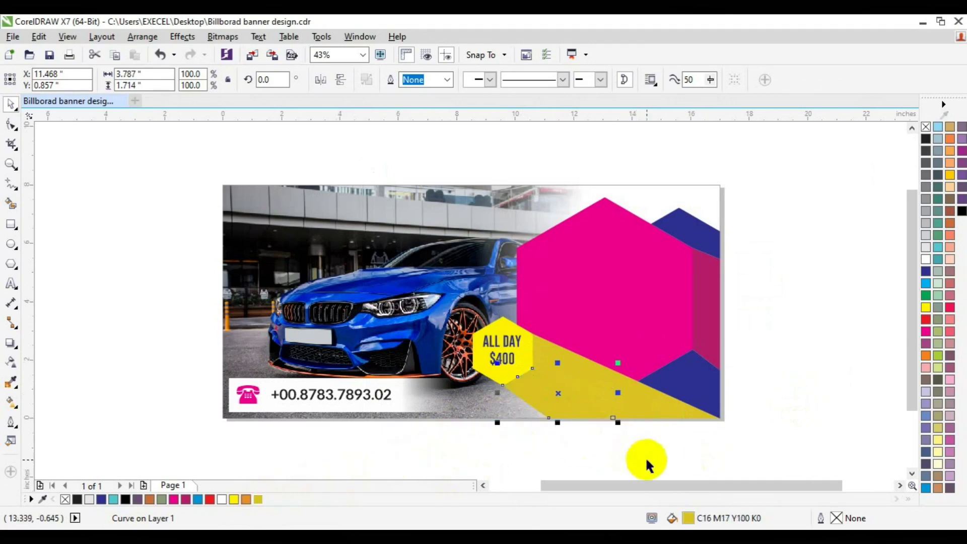
double_click(688, 518)
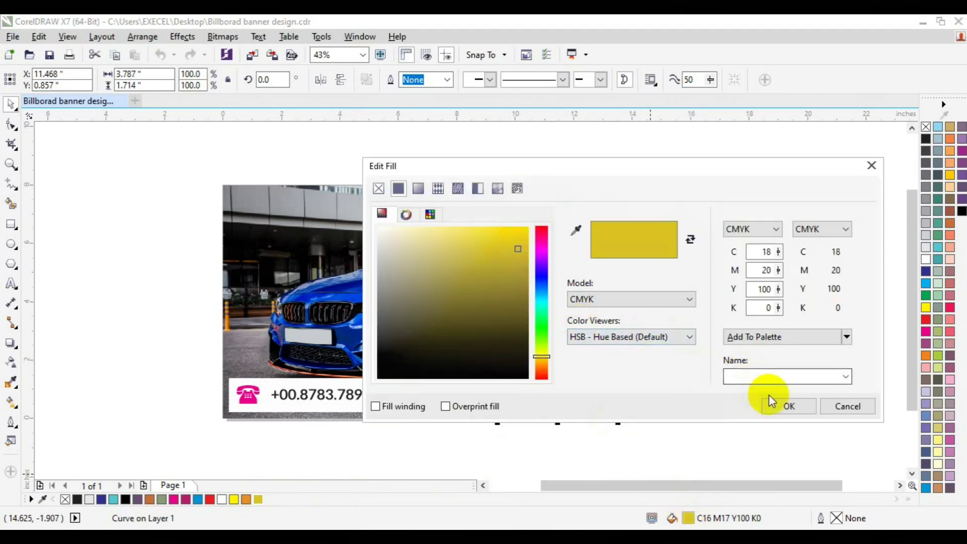
left_click(771, 403)
left_click(773, 300)
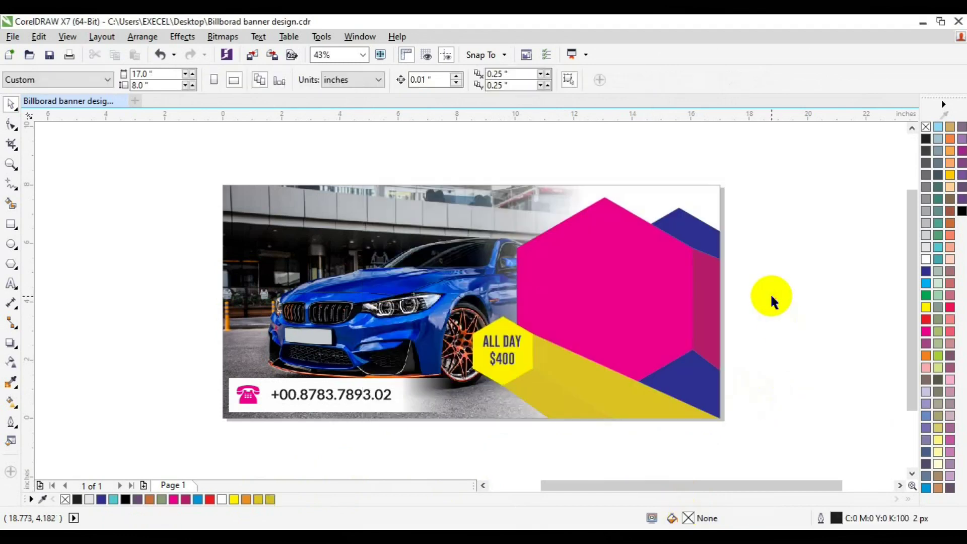
Make the small hexagon green, both yellow bands dark green, and the price text white.
left_click(518, 371)
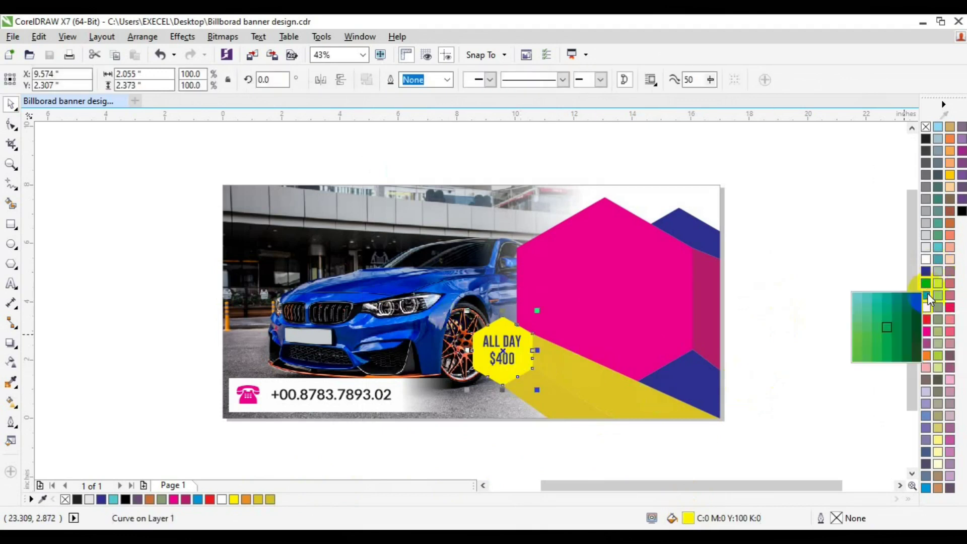
left_click_drag(926, 294, 860, 337)
left_click(580, 395)
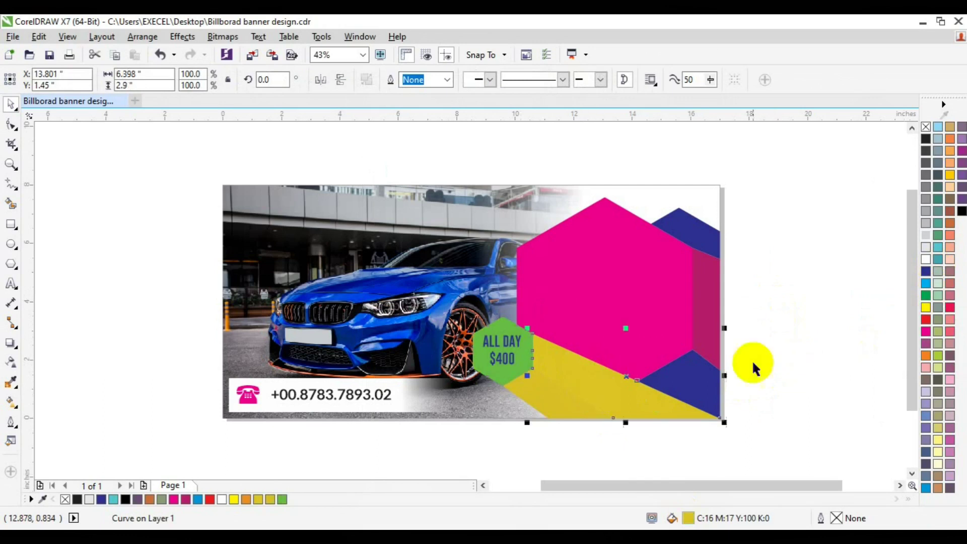
left_click_drag(925, 295, 917, 323)
left_click(557, 395)
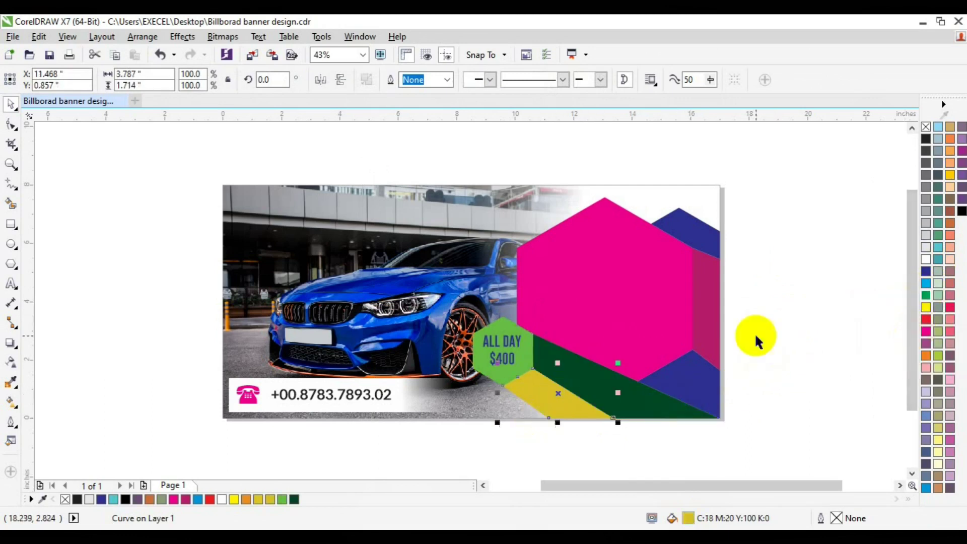
left_click_drag(926, 297, 926, 297)
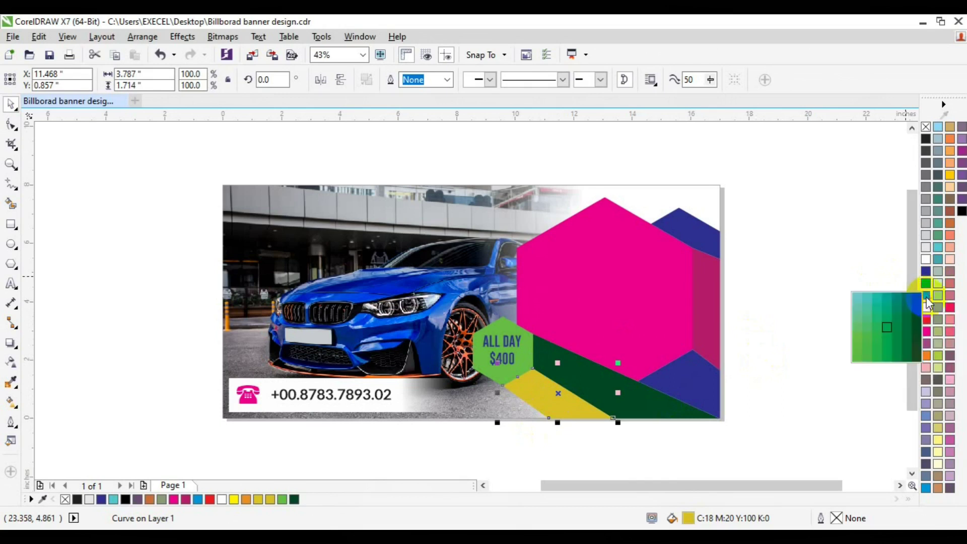
left_click_drag(913, 337, 906, 336)
left_click(823, 346)
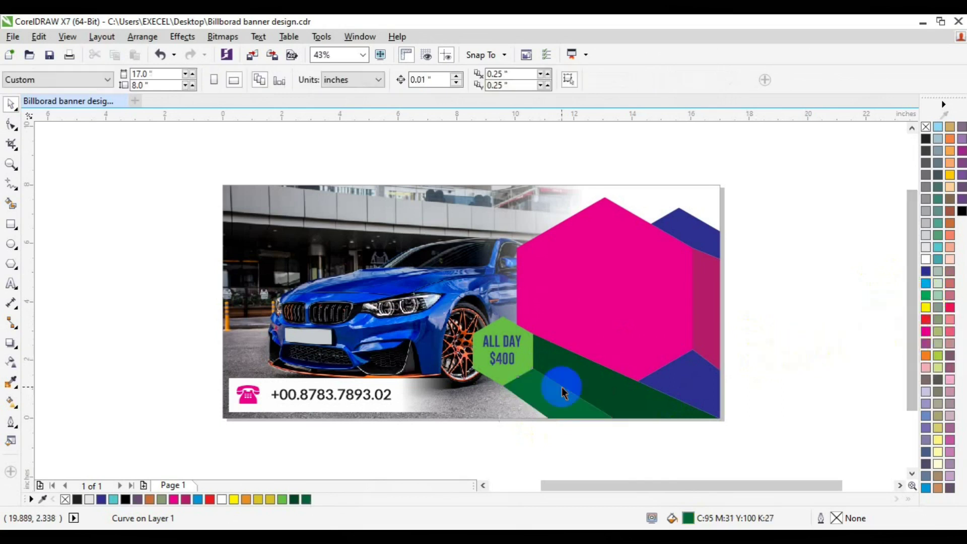
left_click(508, 366)
left_click(926, 259)
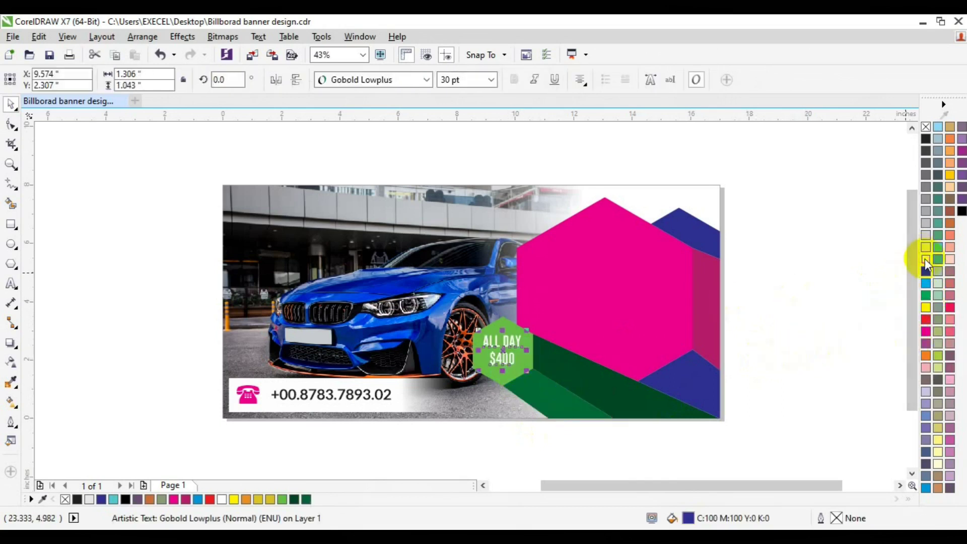
Duplicate the price text, colour the lower copy dark green, and place the white copy over it.
left_click(786, 317)
left_click(503, 360)
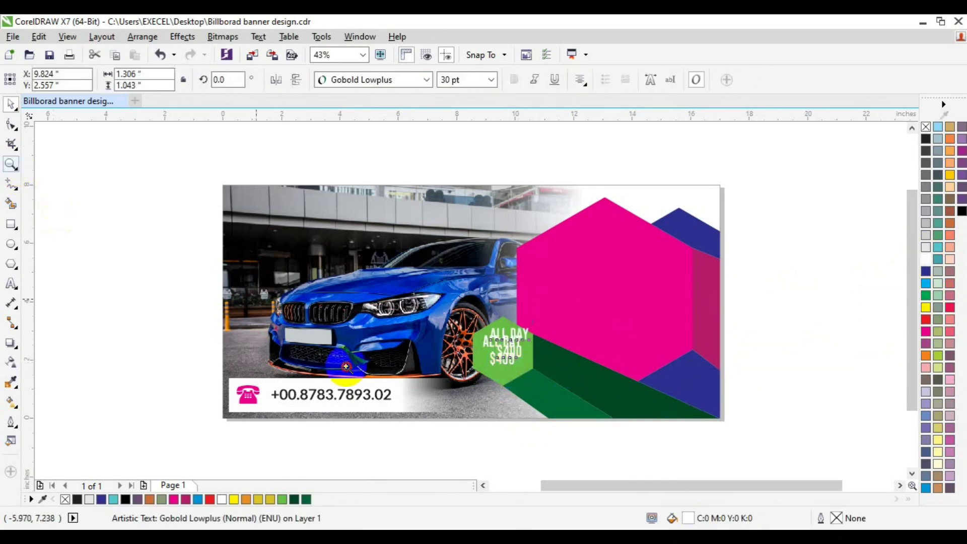
left_click(11, 164)
left_click(510, 369)
key("space")
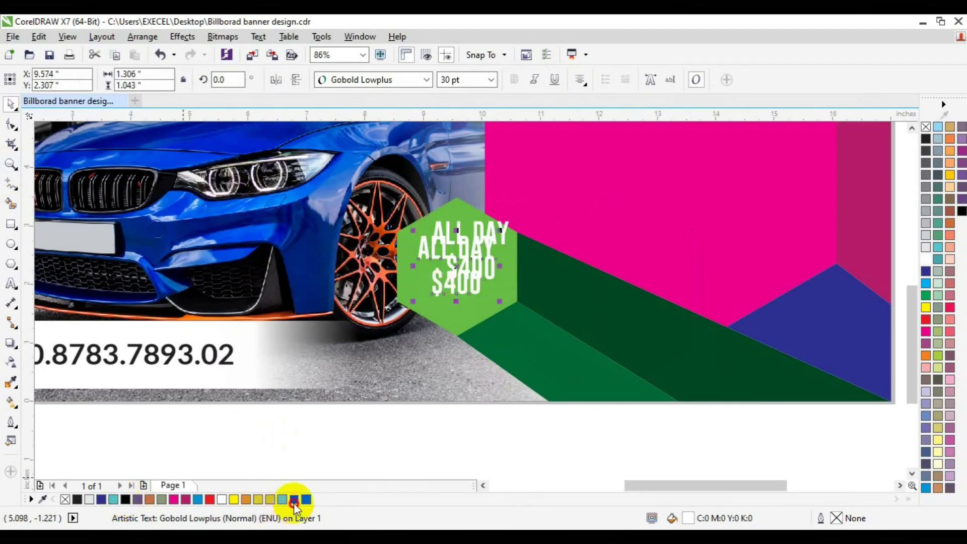
left_click(294, 499)
left_click(481, 229)
left_click_drag(481, 229, 470, 245)
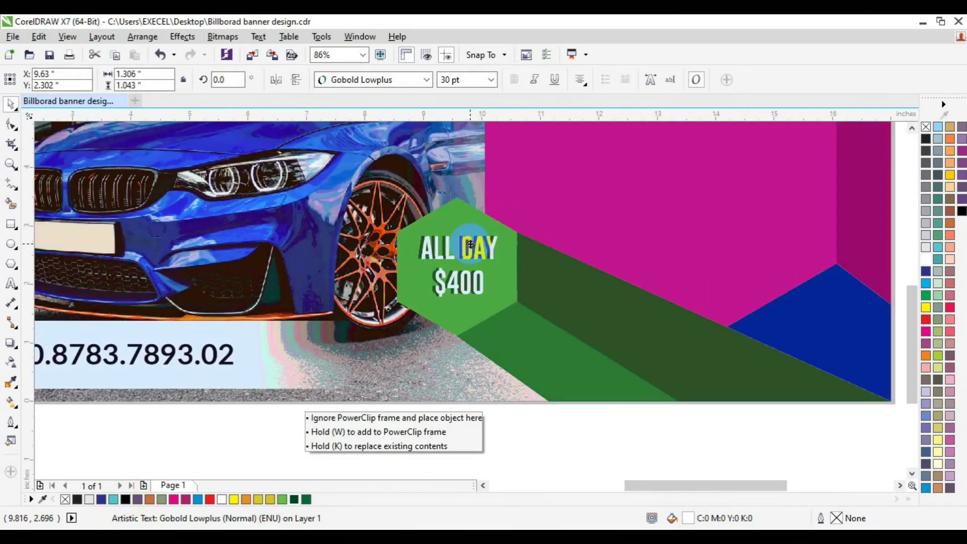
left_click(528, 442)
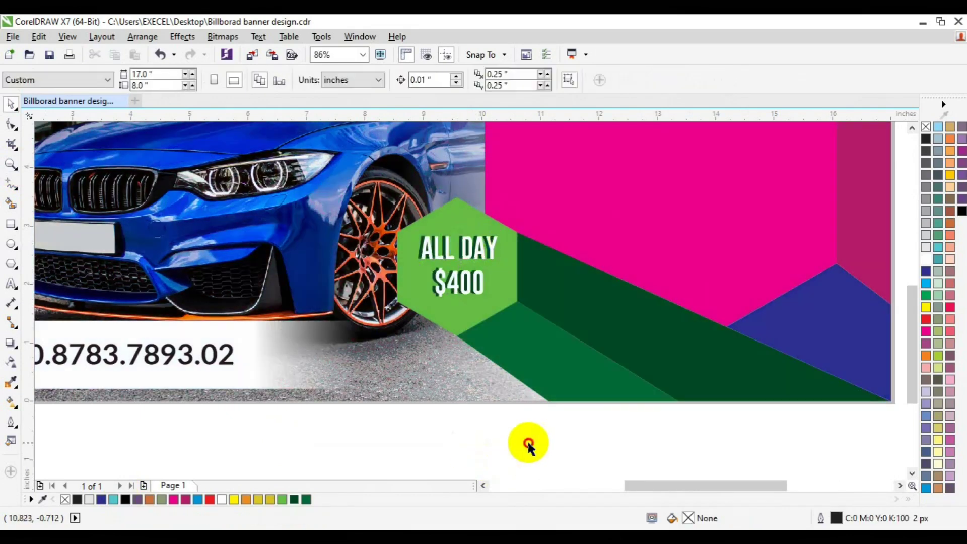
Select the price text, shadow and green hexagon together, then zoom out to the whole banner.
left_click_drag(528, 443, 411, 201)
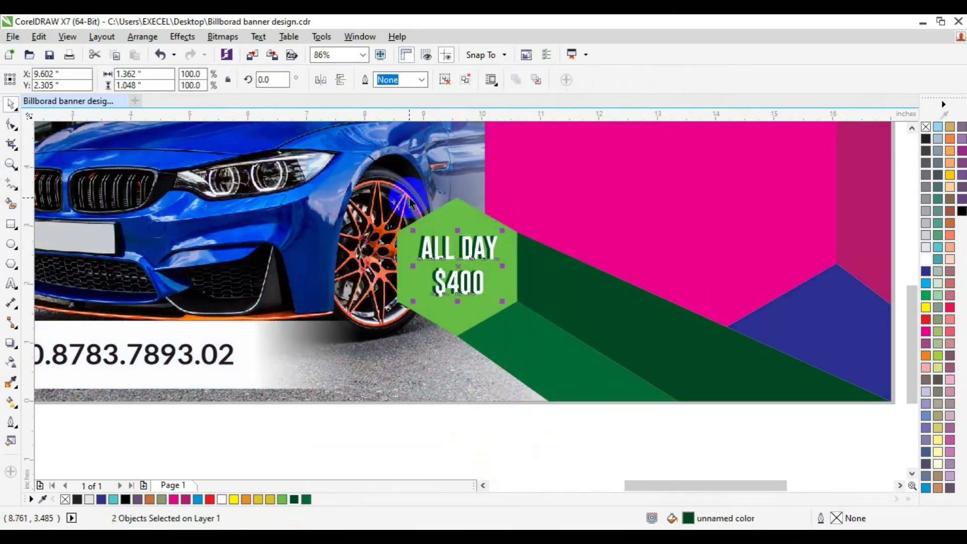
left_click(436, 214)
left_click(453, 249, "shift")
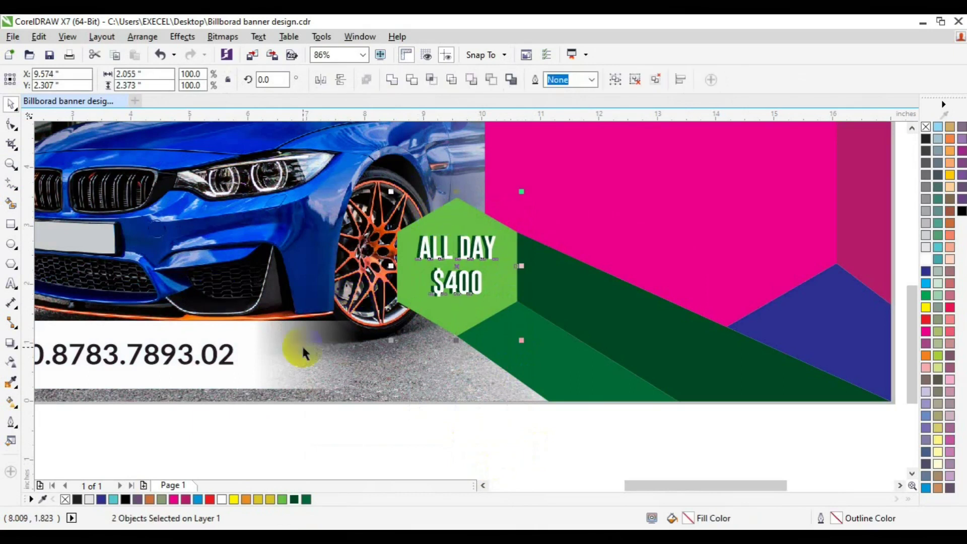
left_click(339, 416)
left_click(11, 164)
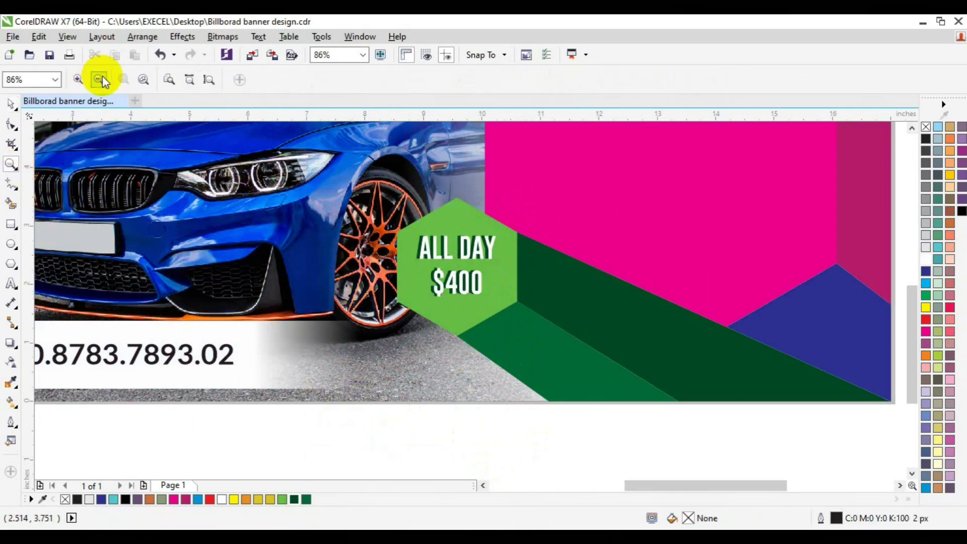
left_click(100, 80)
key("space")
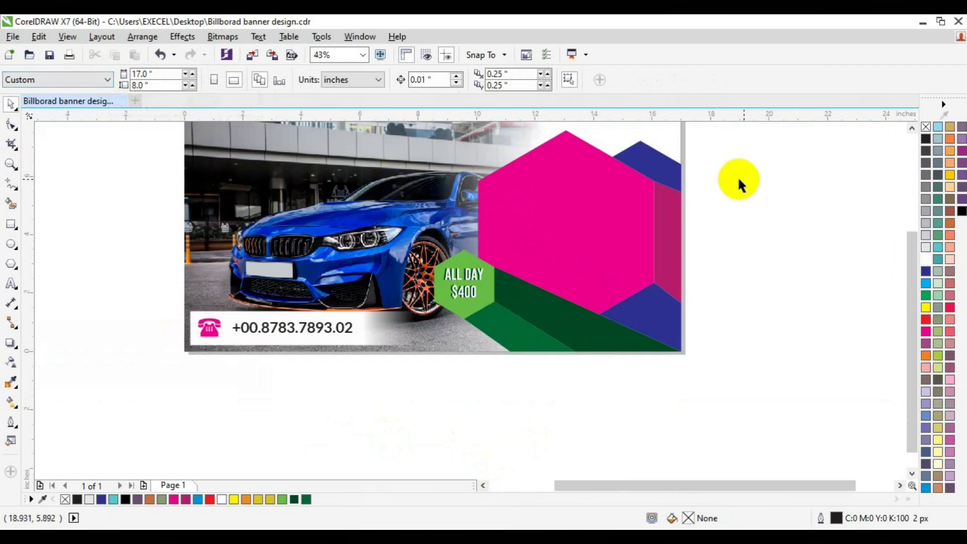
Type BEST CAR as a new text object left of the banner.
left_click(912, 128)
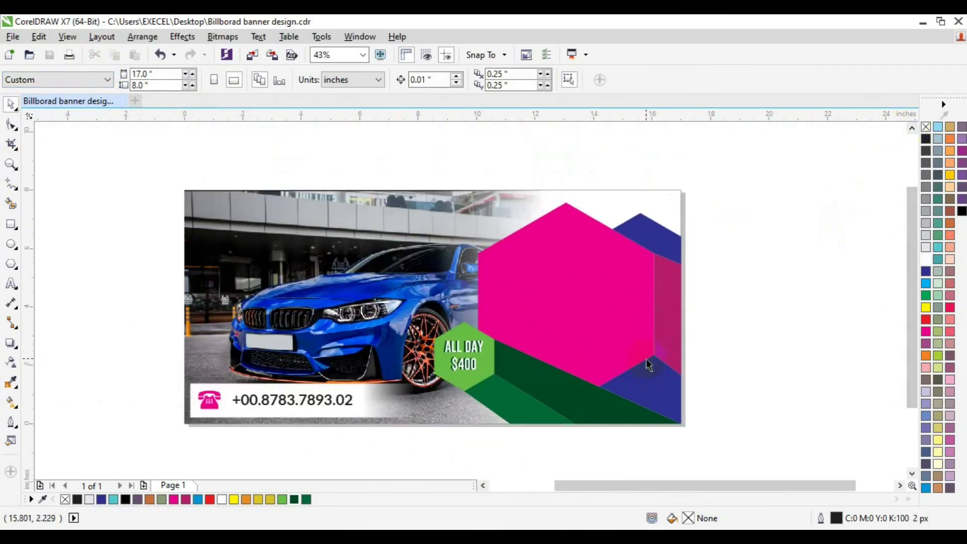
left_click(11, 285)
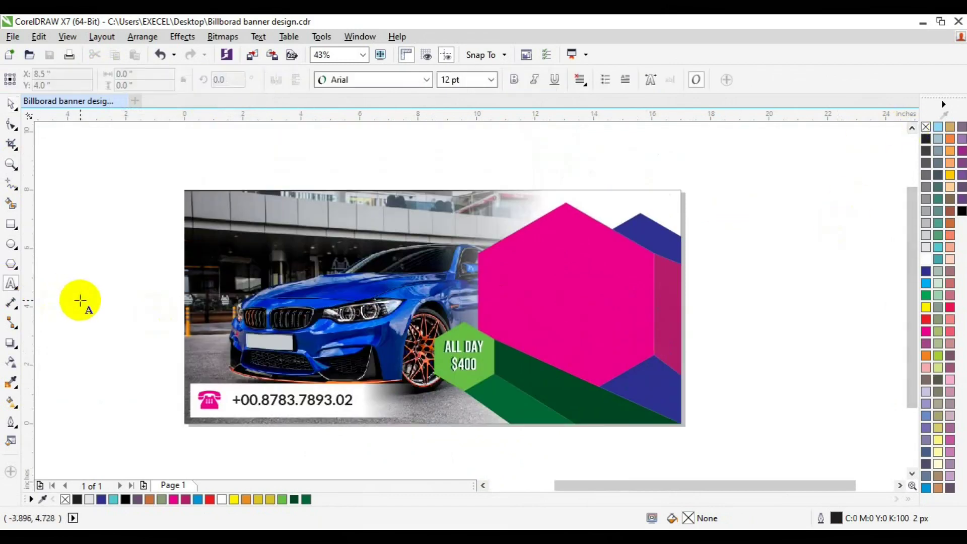
left_click(80, 301)
type("N")
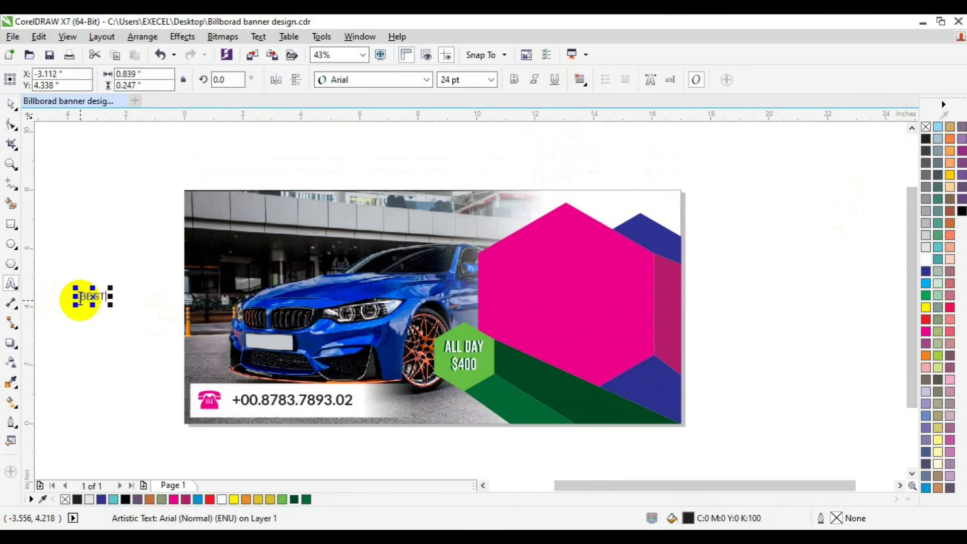
left_click_drag(80, 299, 128, 297)
Set BEST CAR to Gobold Bold 72 pt and move it onto the pink hexagon.
left_click(427, 80)
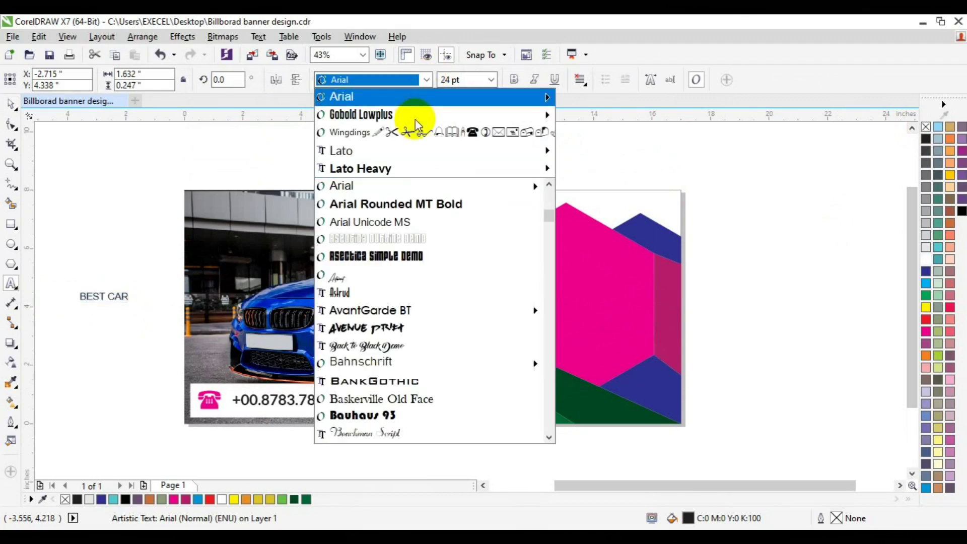
mouse_move(361, 114)
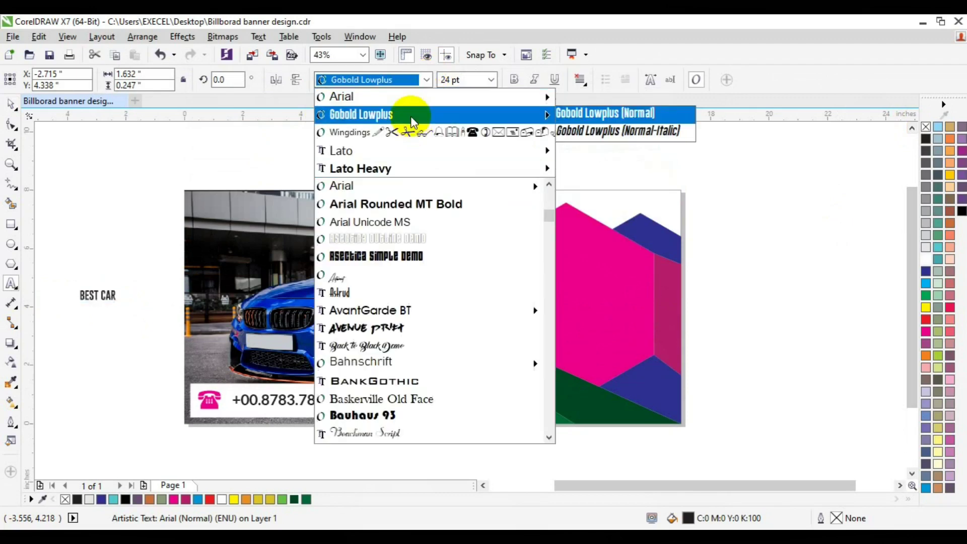
left_click(552, 221)
mouse_move(340, 150)
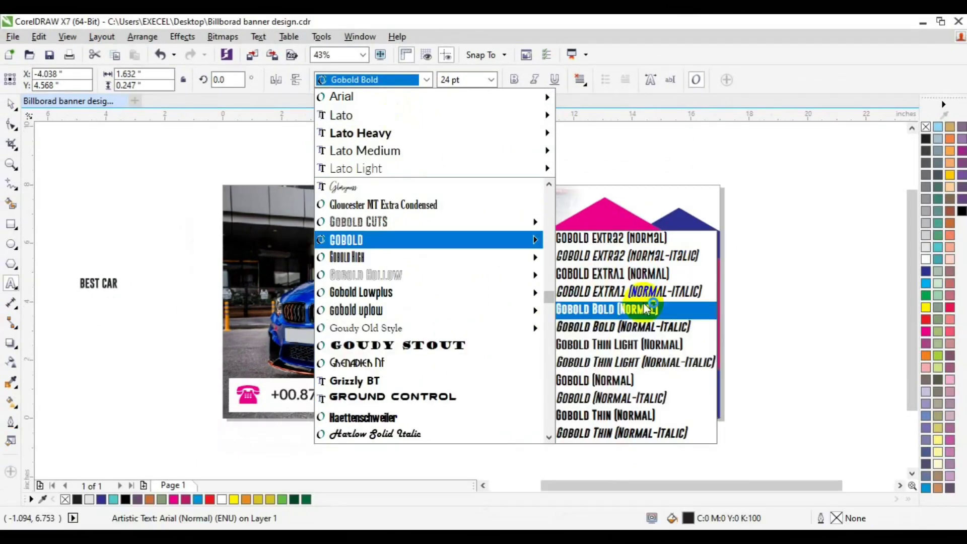
left_click(643, 308)
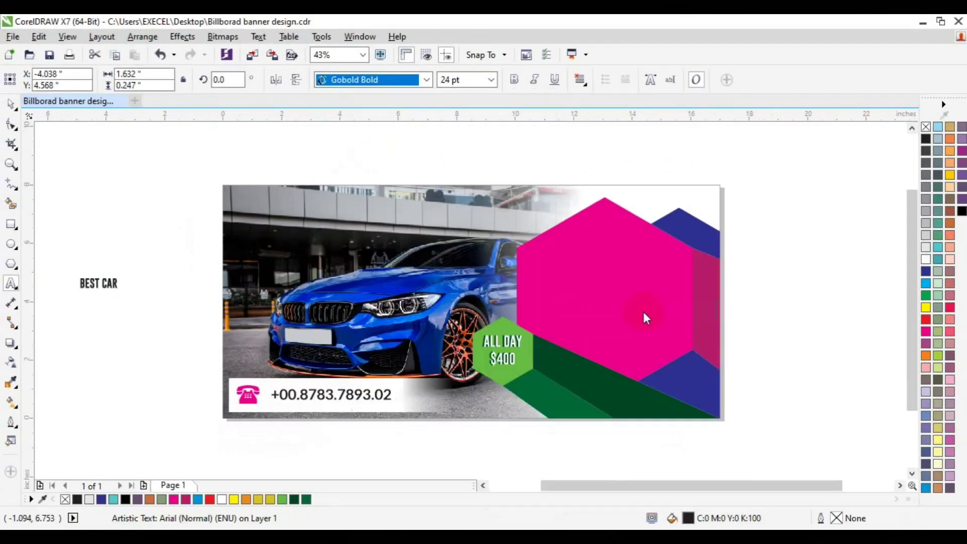
left_click(491, 79)
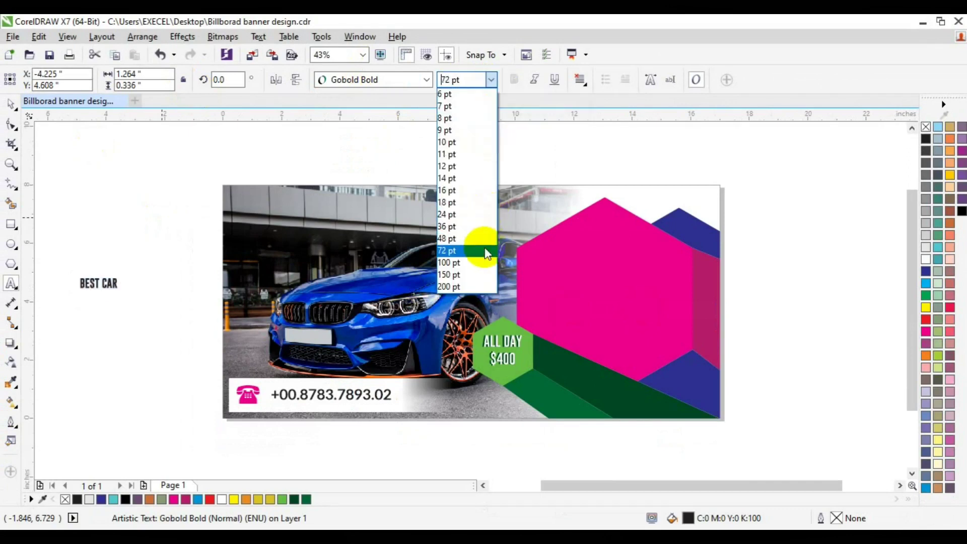
left_click(481, 250)
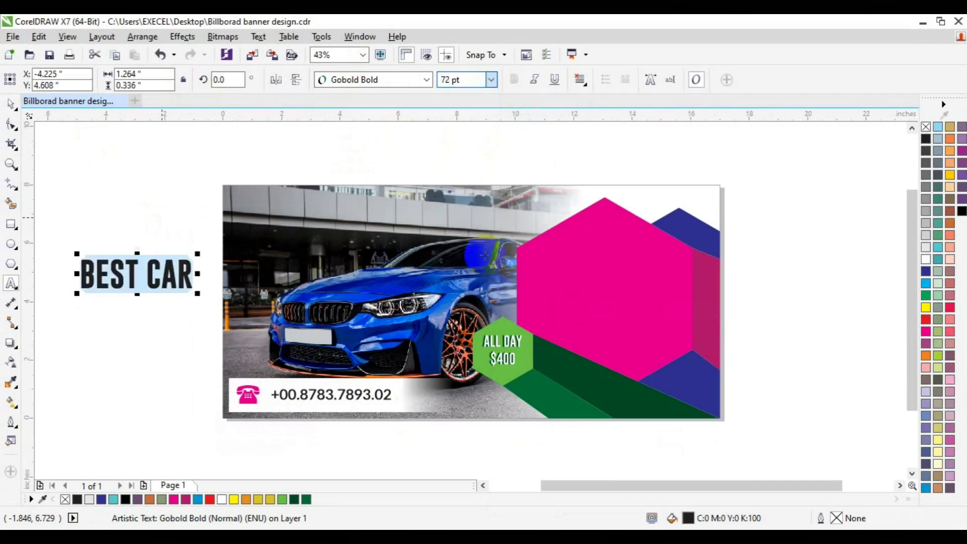
left_click(10, 103)
left_click_drag(137, 274, 596, 266)
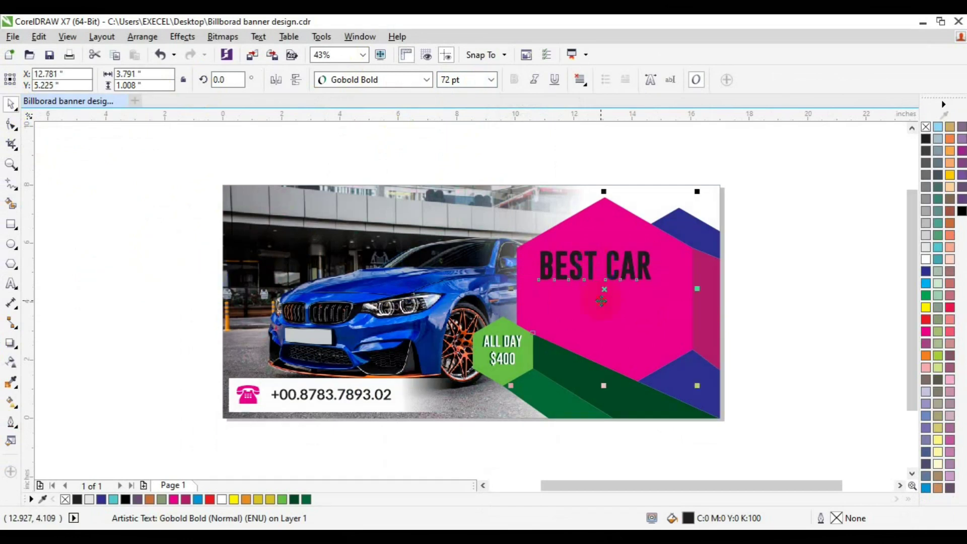
Centre BEST CAR on the pink hexagon and make it white.
left_click(603, 297, "shift")
key("c")
left_click(789, 237)
left_click(614, 277)
left_click(923, 259)
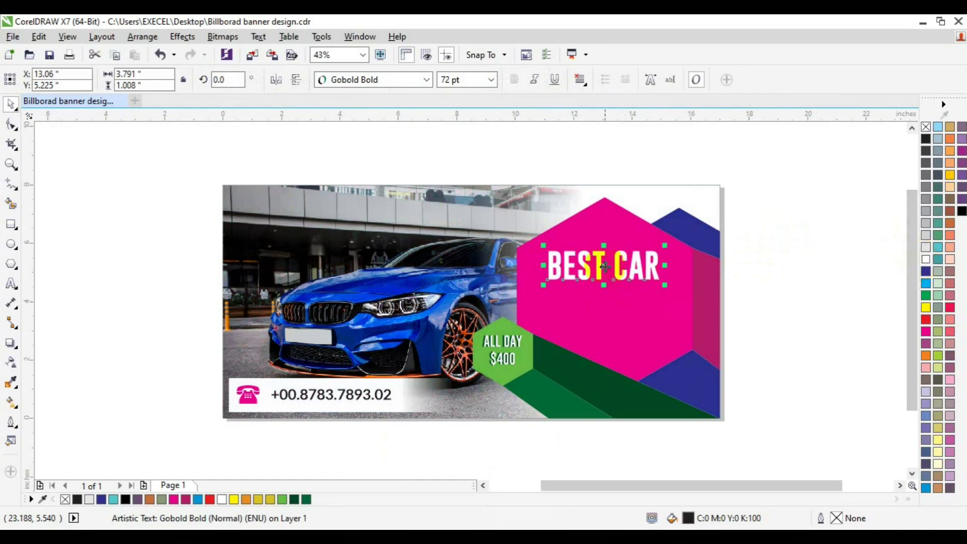
Duplicate BEST CAR below itself and retype the copy as RENTAL.
key("Right")
key("Up")
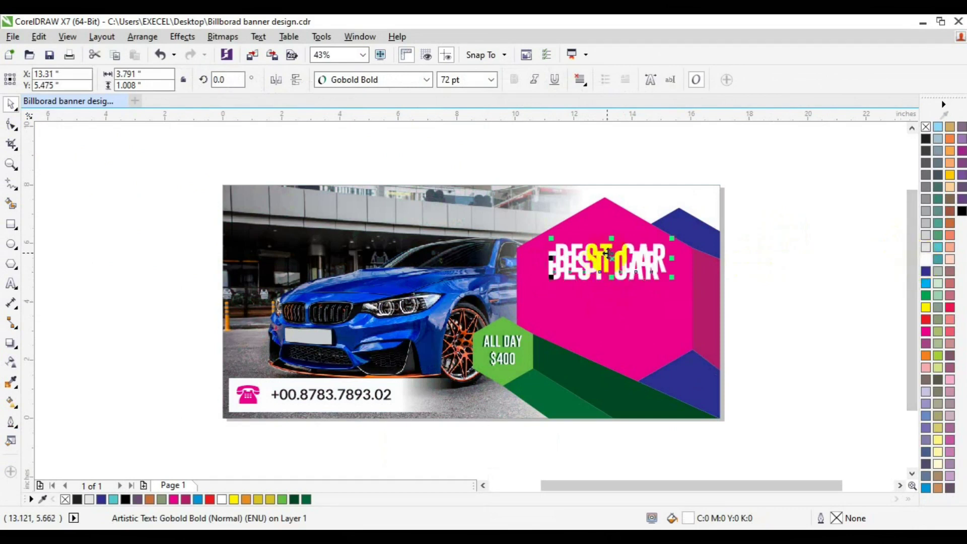
left_click_drag(611, 256, 604, 296)
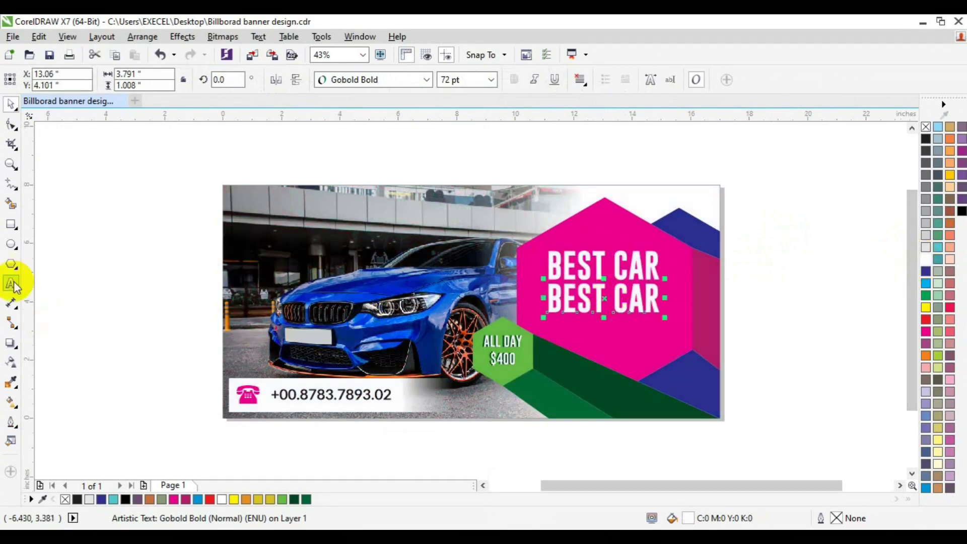
key("ctrl+a")
type("RE")
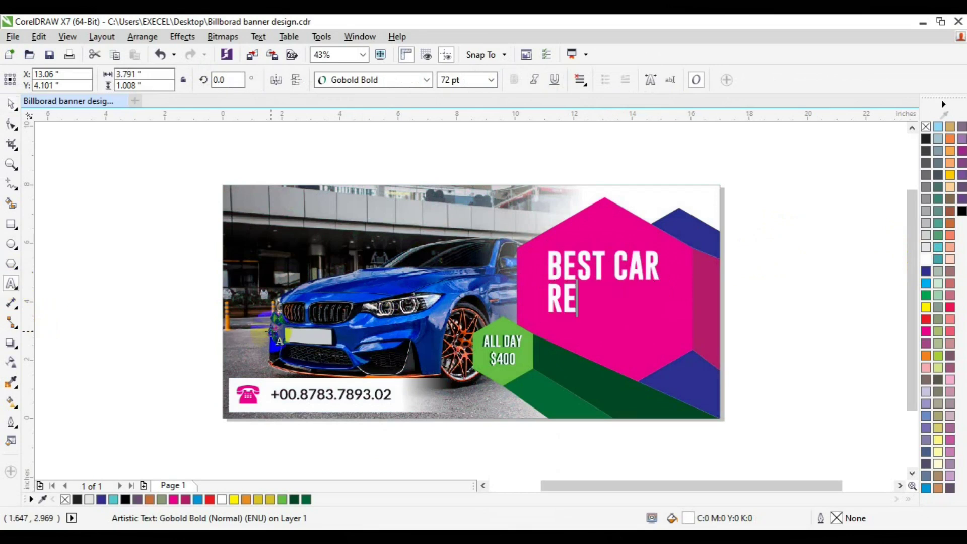
key("ctrl+a")
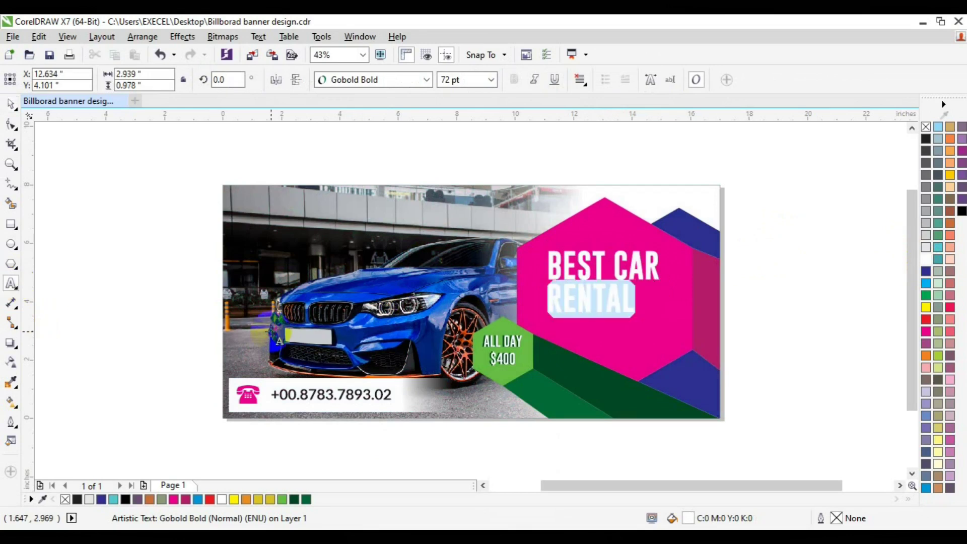
Set RENTAL to 130 pt Gobold Bold italic and position it under BEST CAR.
left_click(492, 79)
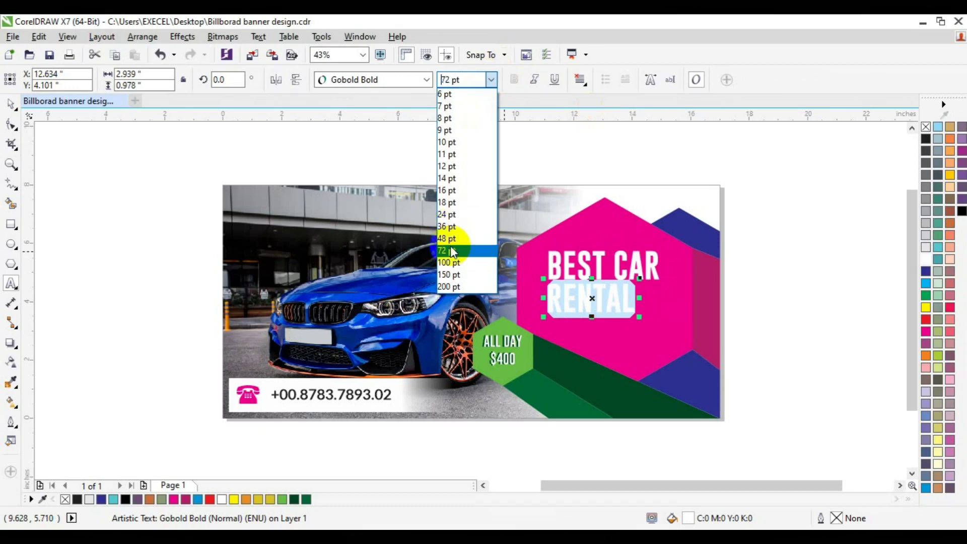
left_click(448, 275)
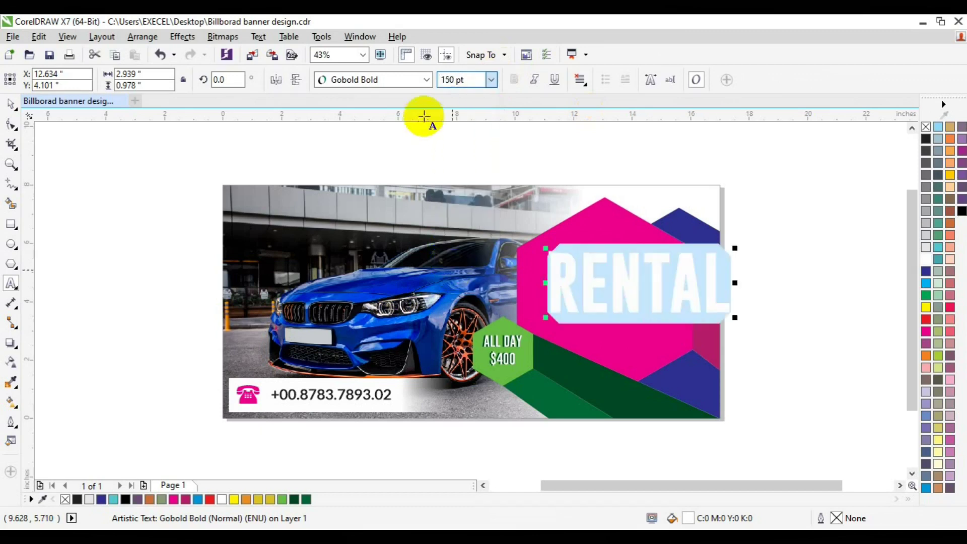
left_click(449, 80)
type("130")
key("Return")
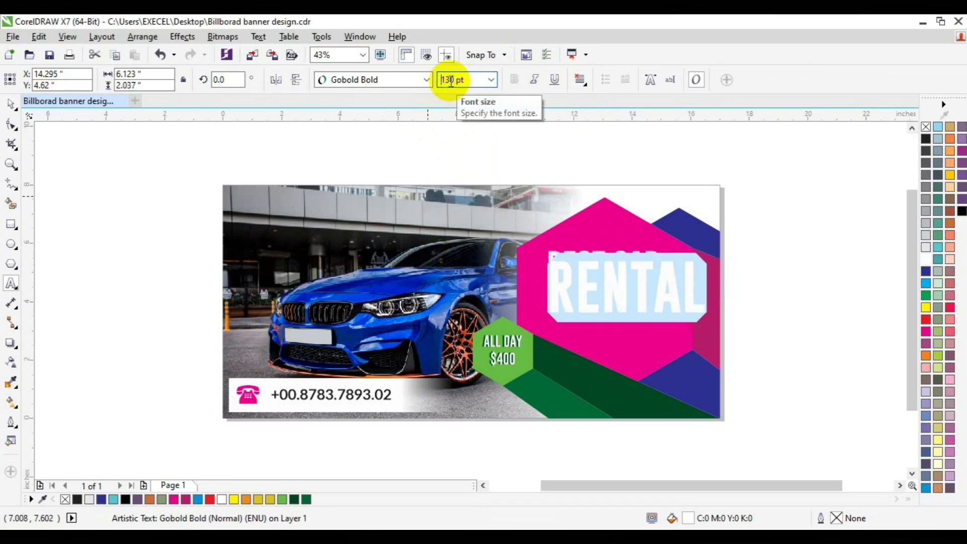
left_click(427, 79)
mouse_move(358, 97)
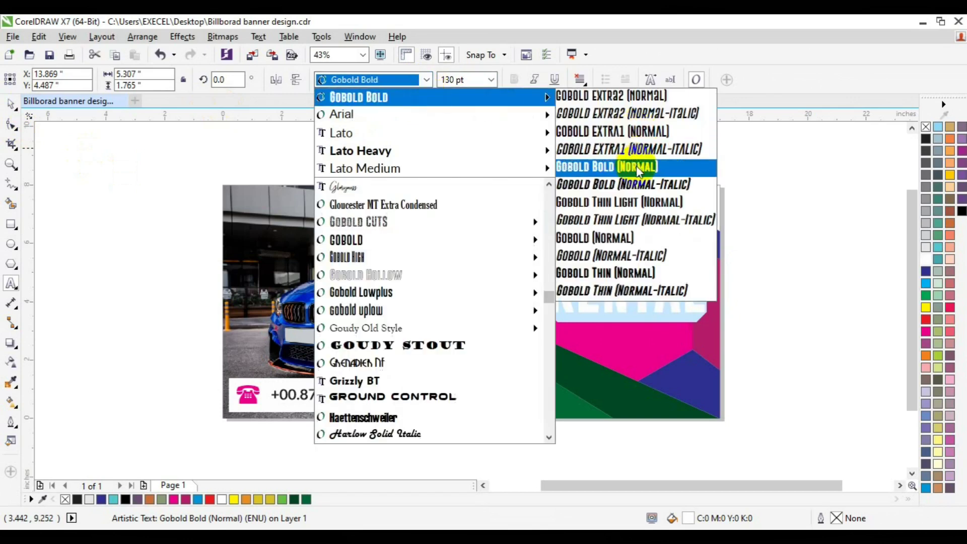
left_click(636, 184)
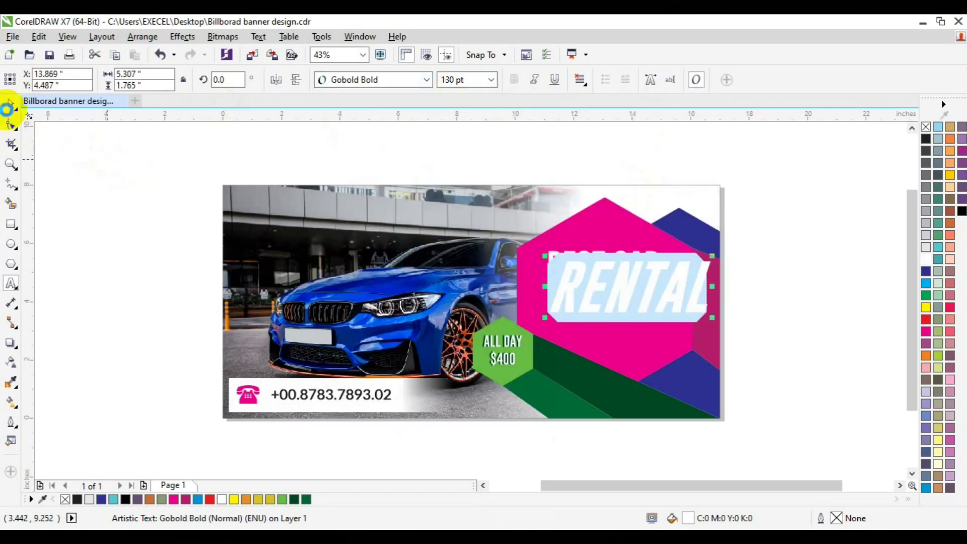
left_click(10, 112)
left_click_drag(636, 288, 601, 301)
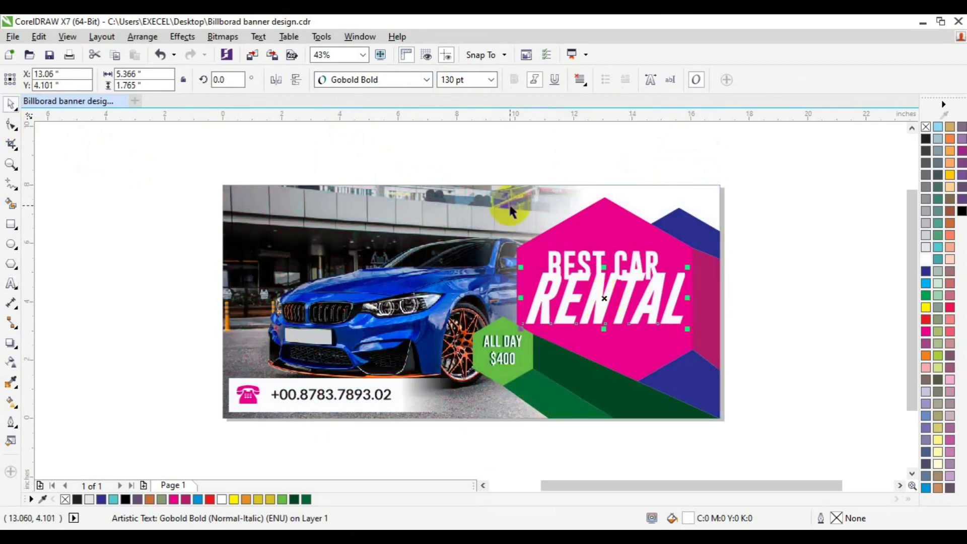
Reduce RENTAL to 110 pt and nudge it left inside the hexagon.
left_click(443, 80)
key("Delete")
key("Delete")
key("Delete")
key("Delete")
key("Delete")
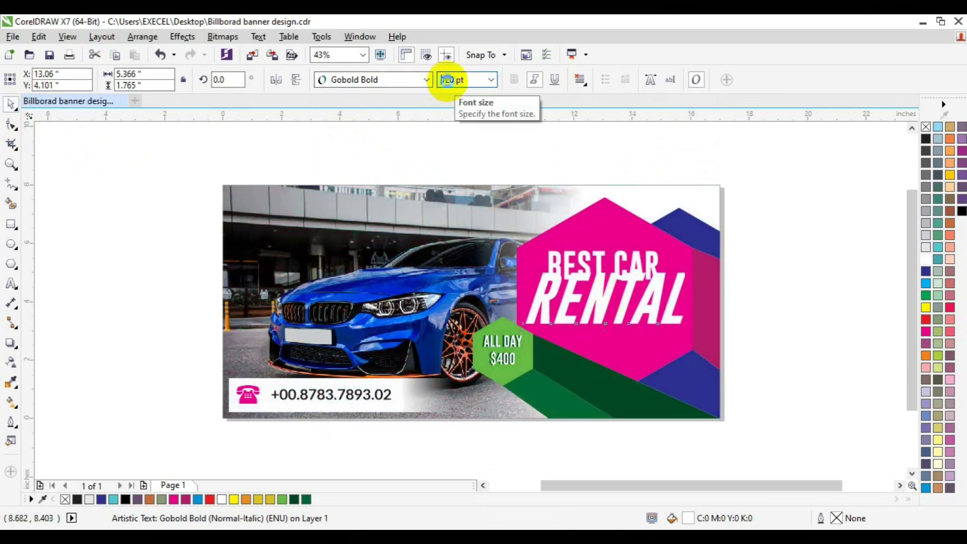
key("Return")
mouse_move(599, 299)
left_mouse_down()
mouse_move(610, 299)
mouse_move(593, 299)
left_mouse_up()
left_click(456, 81)
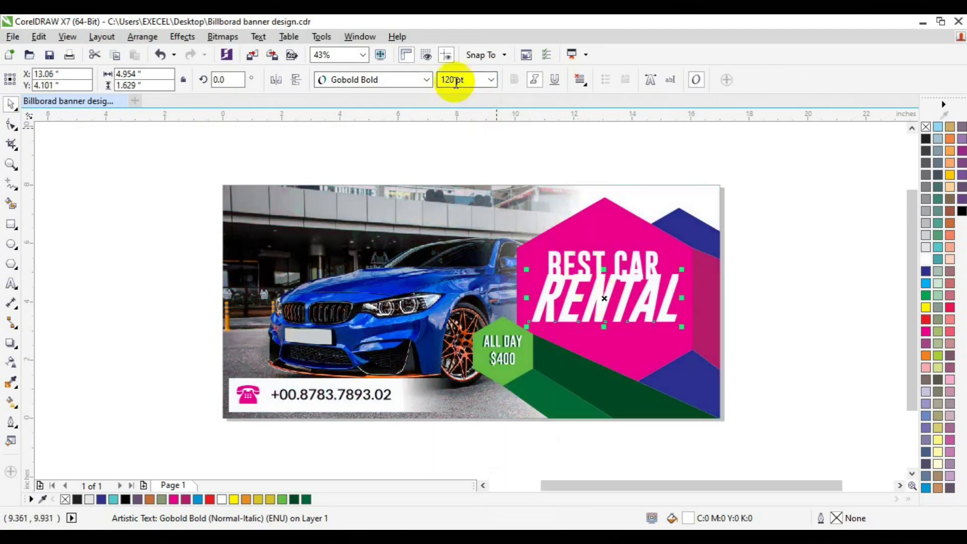
type("1")
key("Return")
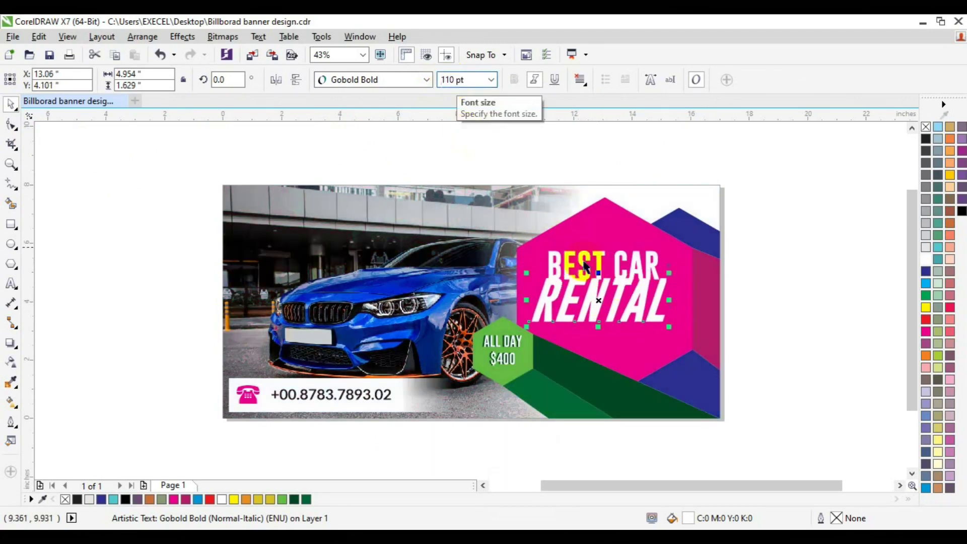
key("Tab")
Shrink BEST CAR to 50 pt and centre it horizontally over RENTAL.
left_click(448, 82)
double_click(449, 82)
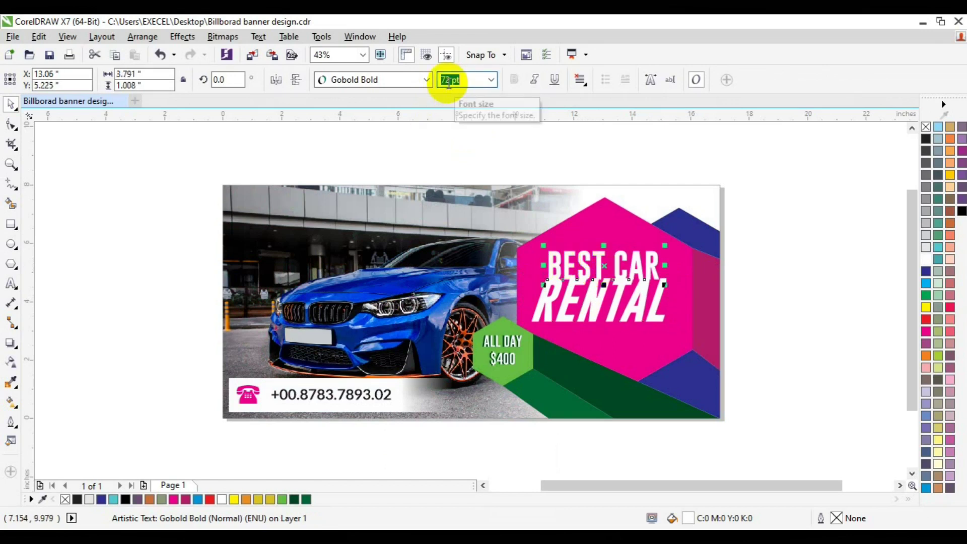
type("30")
key("Return")
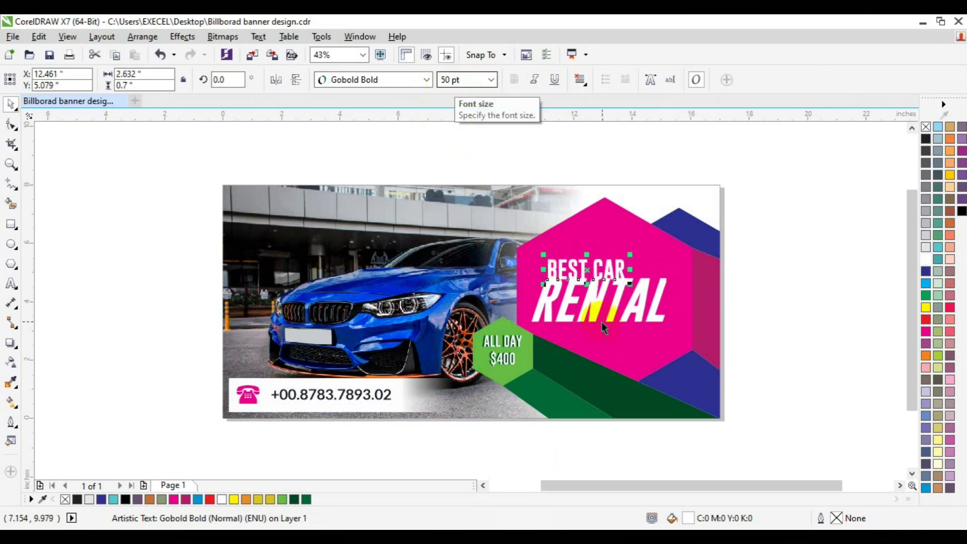
left_click(639, 304, "shift")
key("c")
key("Escape")
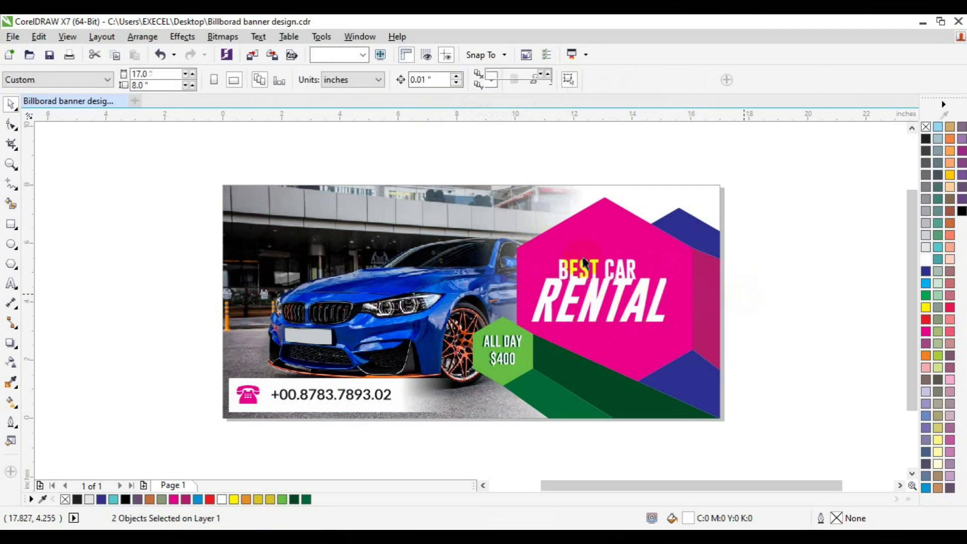
Nudge BEST CAR up closer to RENTAL and make RENTAL upright instead of italic.
left_click(594, 267)
left_click_drag(594, 265, 596, 262)
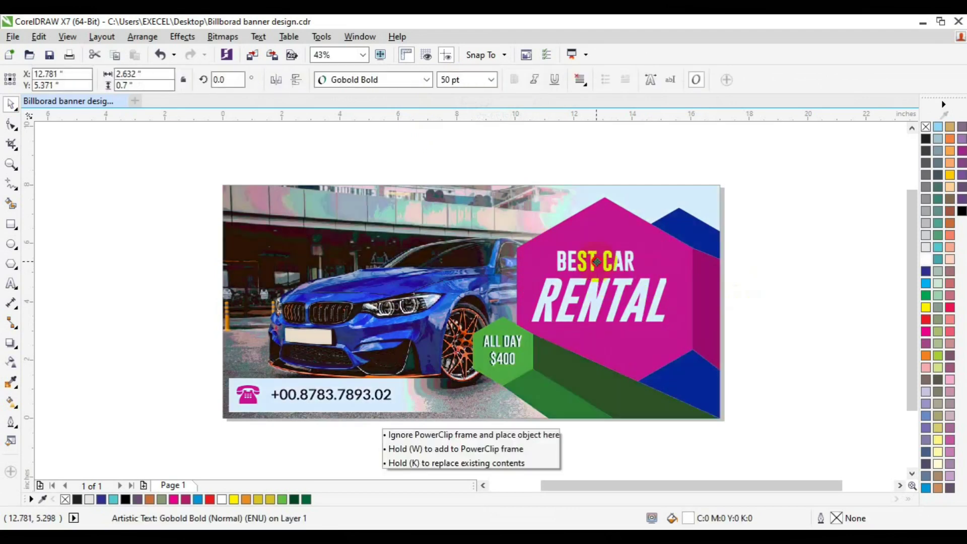
left_click(594, 303)
left_click(535, 83)
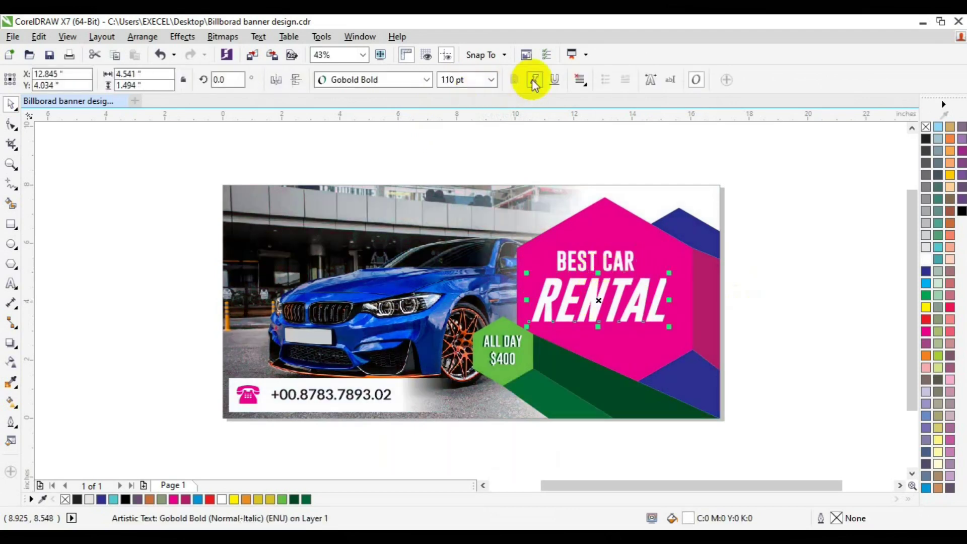
left_click(532, 80)
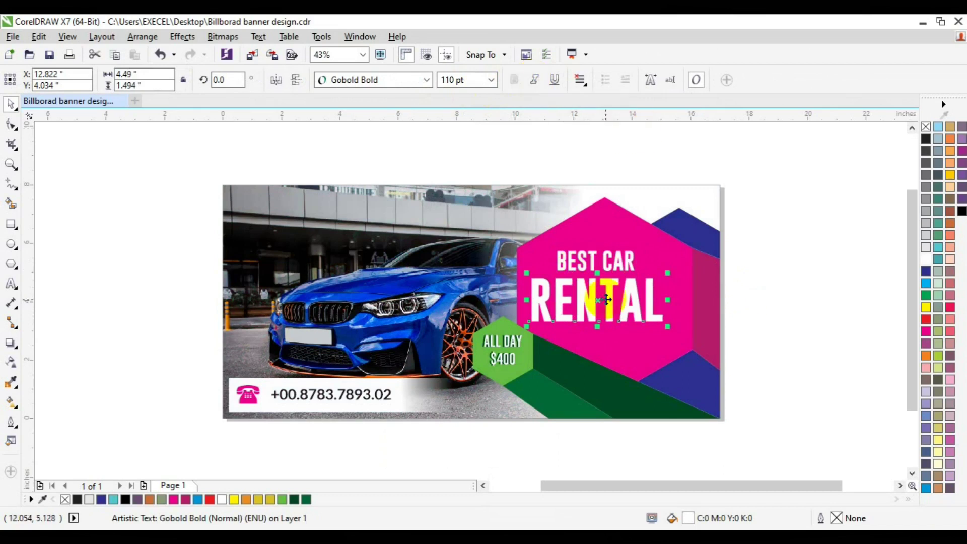
left_click(593, 257, "shift")
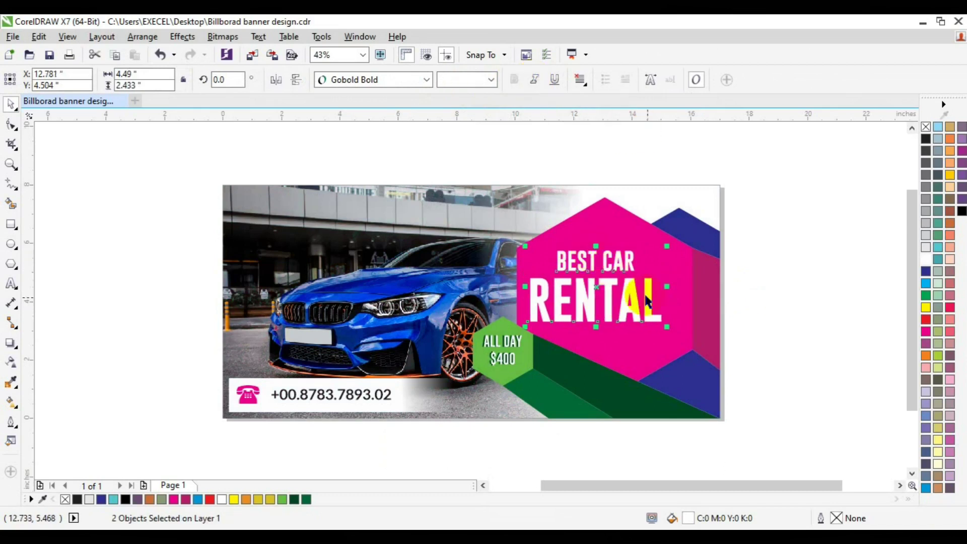
left_click(758, 236)
Copy BEST CAR beneath RENTAL and retype the copy as DEALS.
left_click(594, 259)
mouse_move(589, 267)
left_mouse_down()
mouse_move(596, 259)
mouse_move(596, 338)
left_mouse_up()
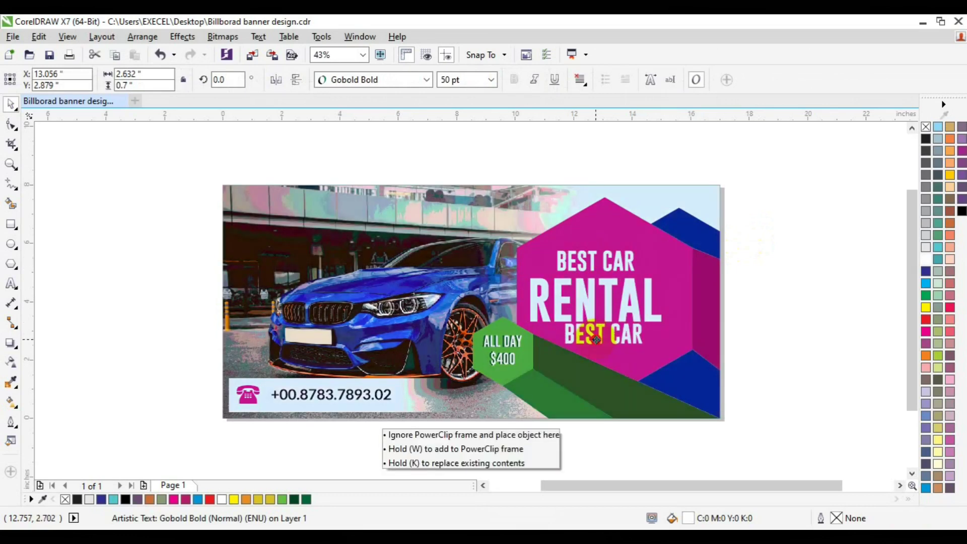
left_click(11, 284)
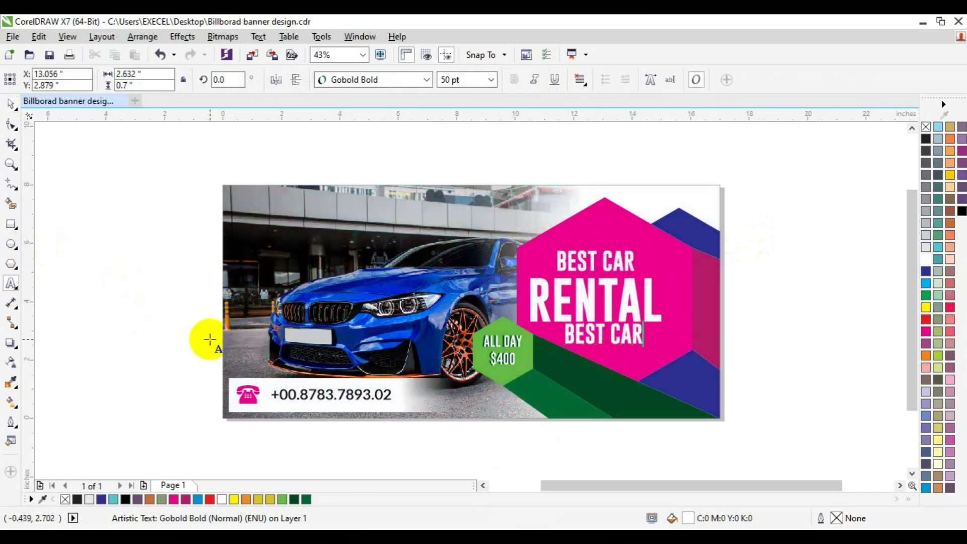
key("ctrl+a")
type("DEA")
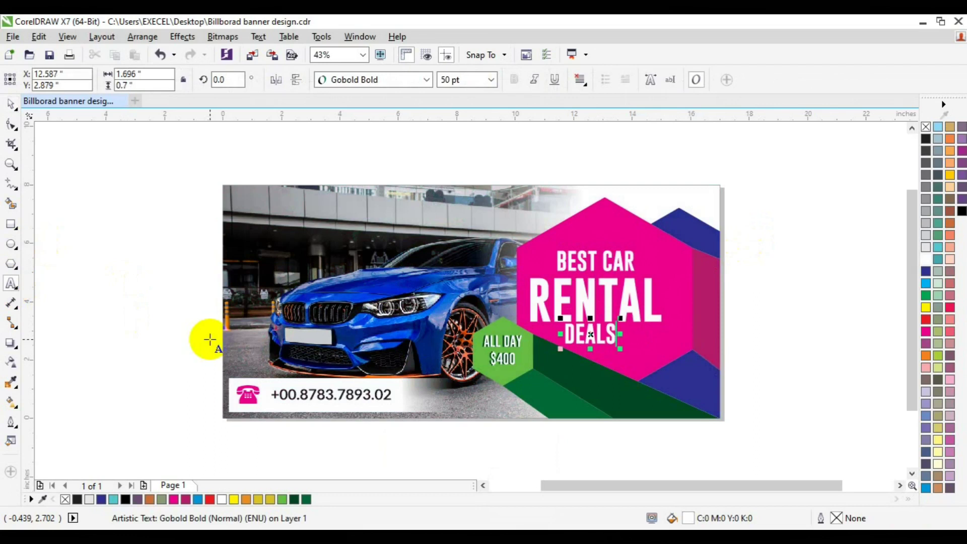
Centre DEALS horizontally under BEST CAR and RENTAL.
left_click(11, 103)
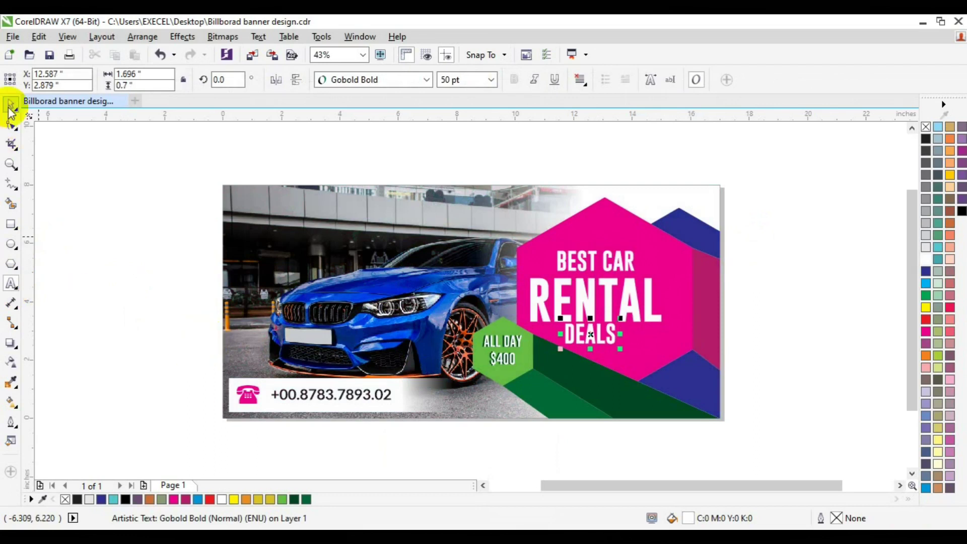
left_click(570, 254, "shift")
key("c")
left_click(641, 317)
left_click(595, 343, "shift")
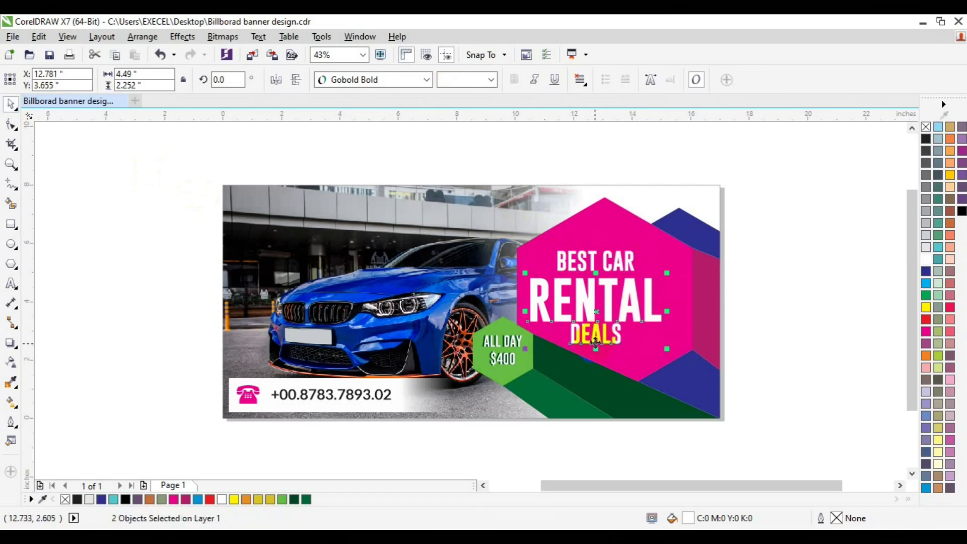
left_click(740, 319)
left_click(599, 336)
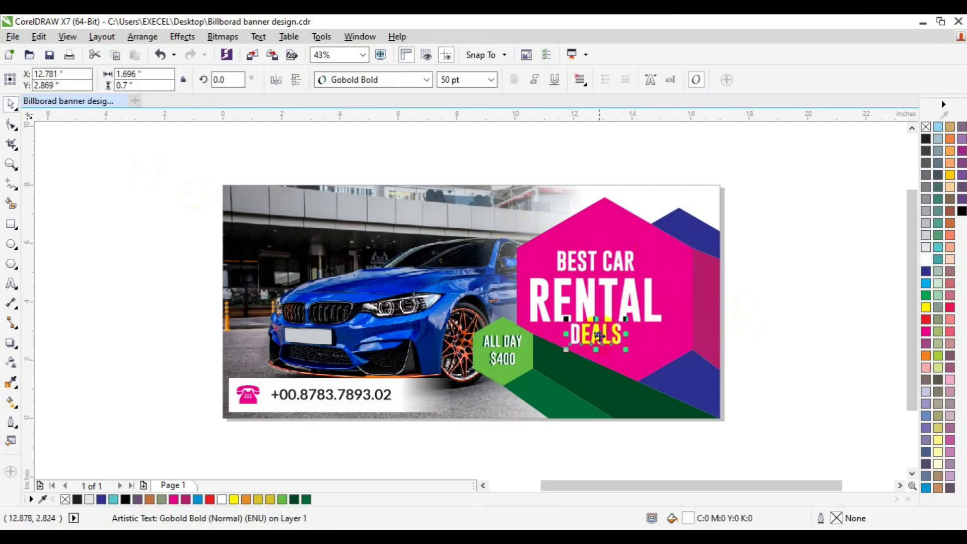
left_click(585, 262)
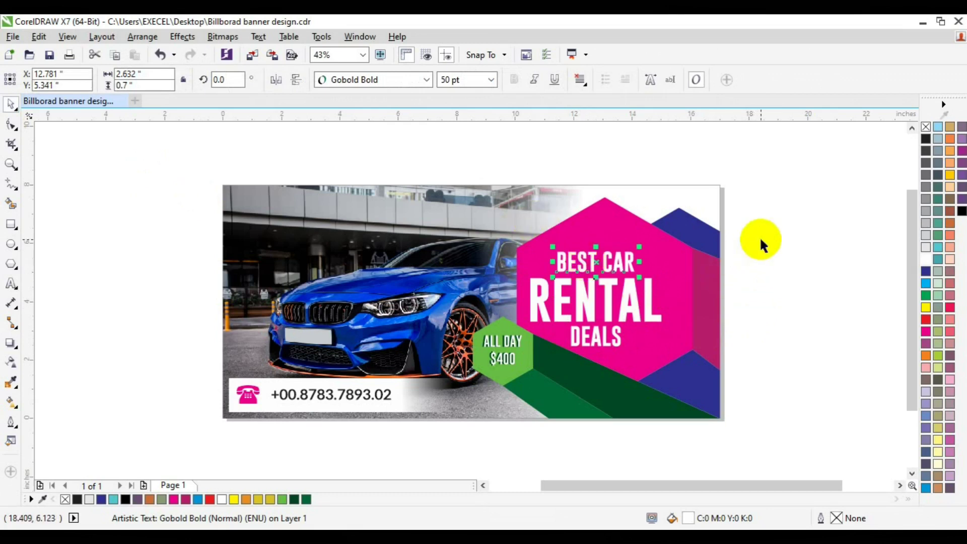
Group the three headline lines and centre the group in the magenta hexagon.
left_click(587, 298, "shift")
key("ctrl+g")
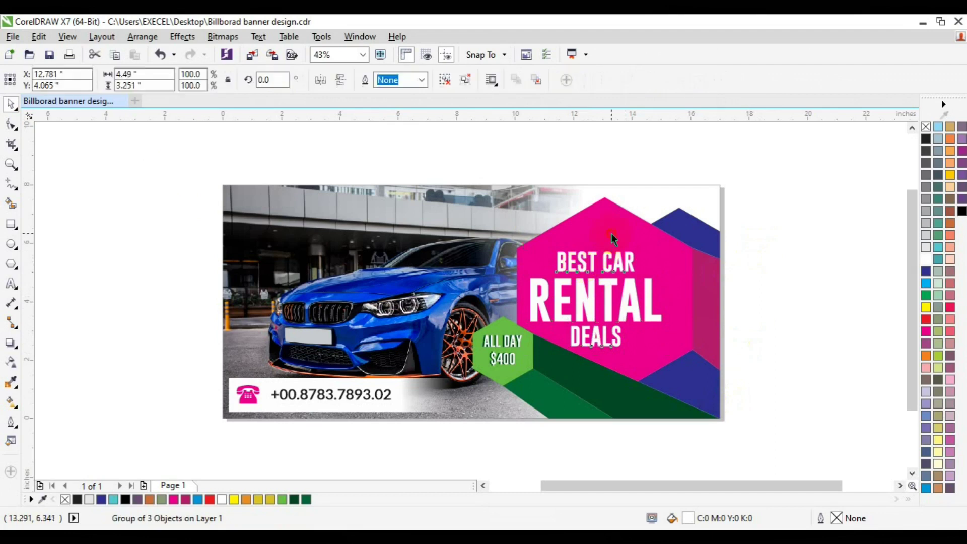
left_click(612, 233, "shift")
key("c")
key("e")
left_click(777, 309)
Add an offset shadow copy of the headline filled dark magenta C25 M100 Y33 K4.
left_click(601, 298)
mouse_move(600, 297)
left_mouse_down()
mouse_move(571, 289)
mouse_move(538, 320)
left_mouse_up()
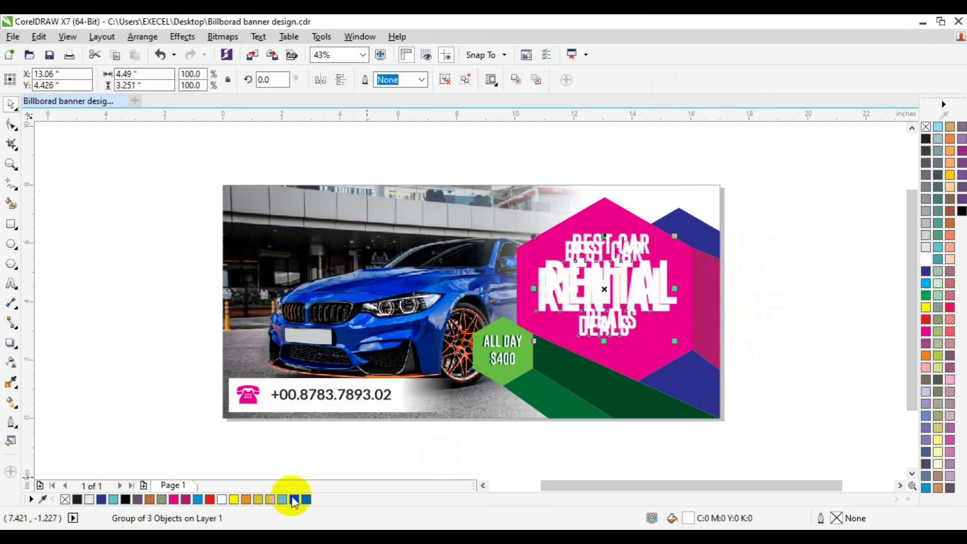
left_click(186, 503)
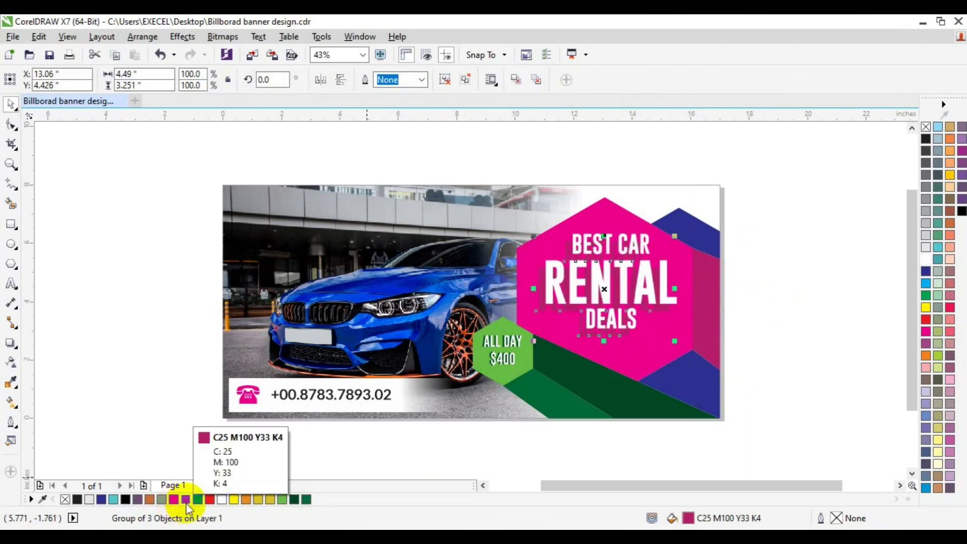
left_click_drag(566, 308, 571, 299)
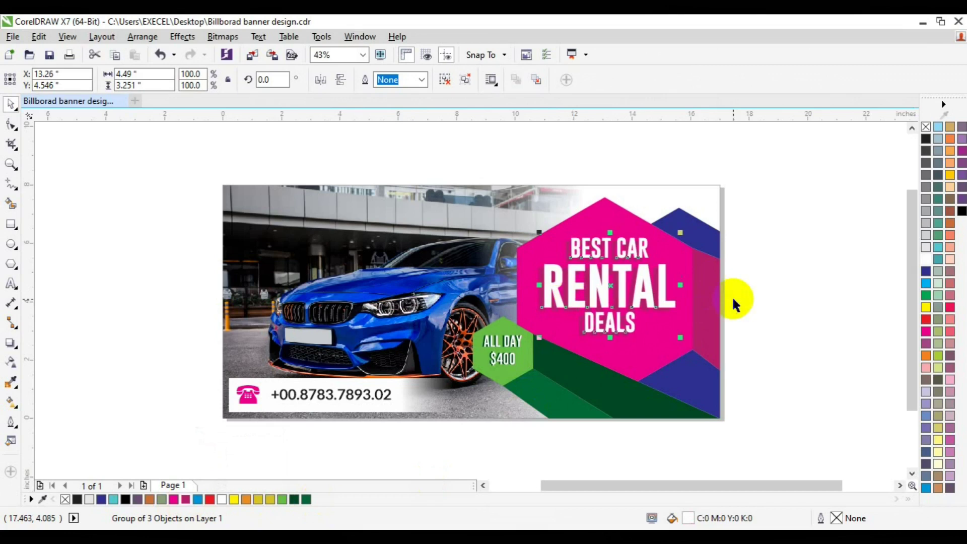
left_click(758, 293)
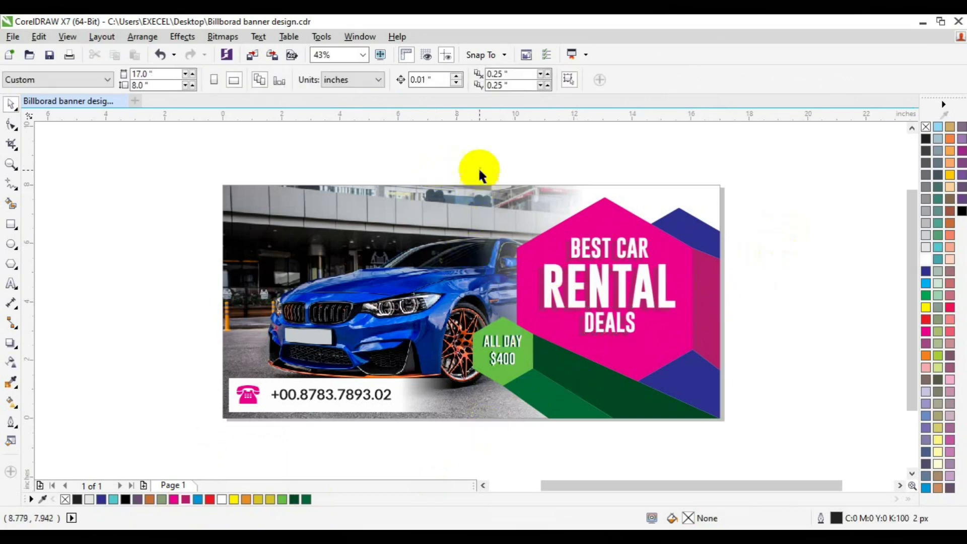
Scale the headline group up by about 5%.
left_click_drag(479, 170, 687, 346)
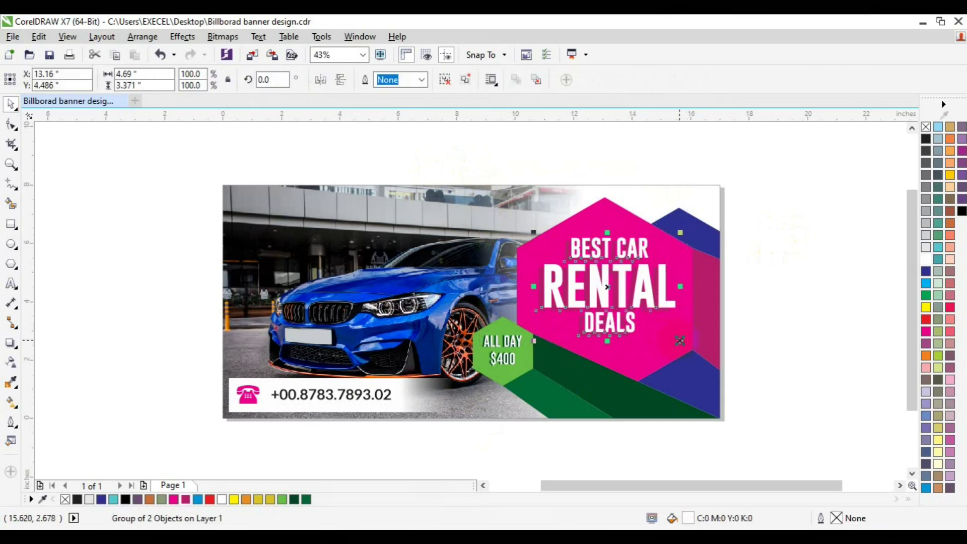
left_click_drag(680, 342, 676, 348)
left_click(674, 349, "shift")
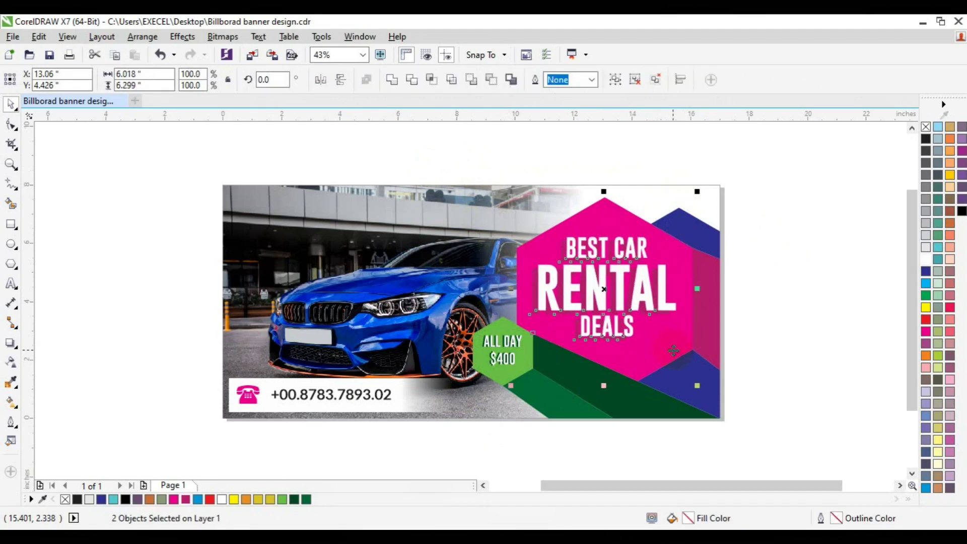
left_click(734, 334)
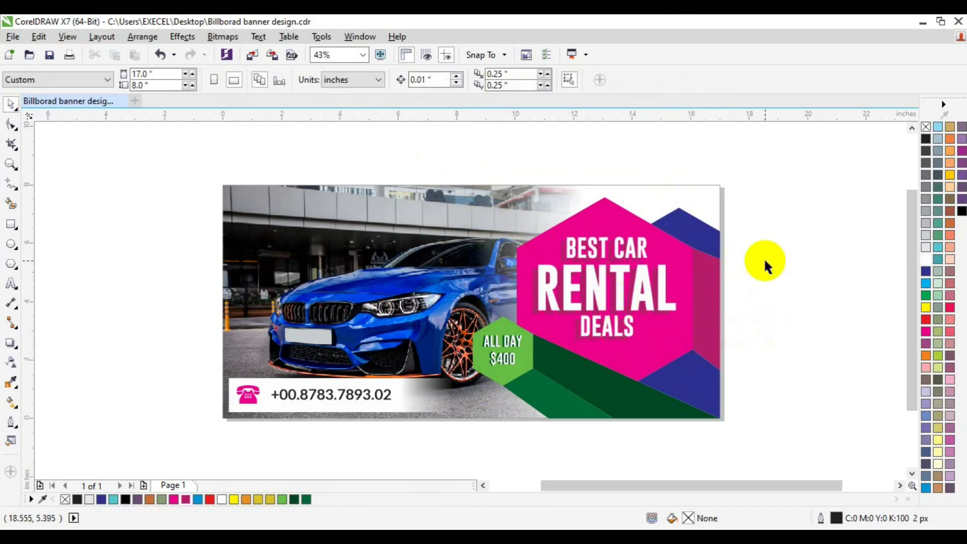
Restore the 17 × 9 inch page size and zoom out to view the whole banner.
key("ctrl+z")
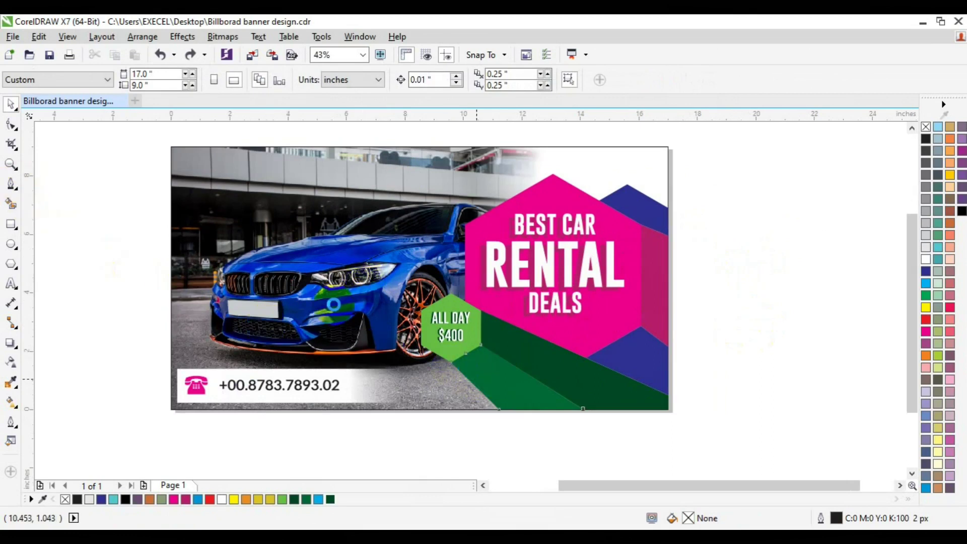
left_click(269, 416)
key("Tab")
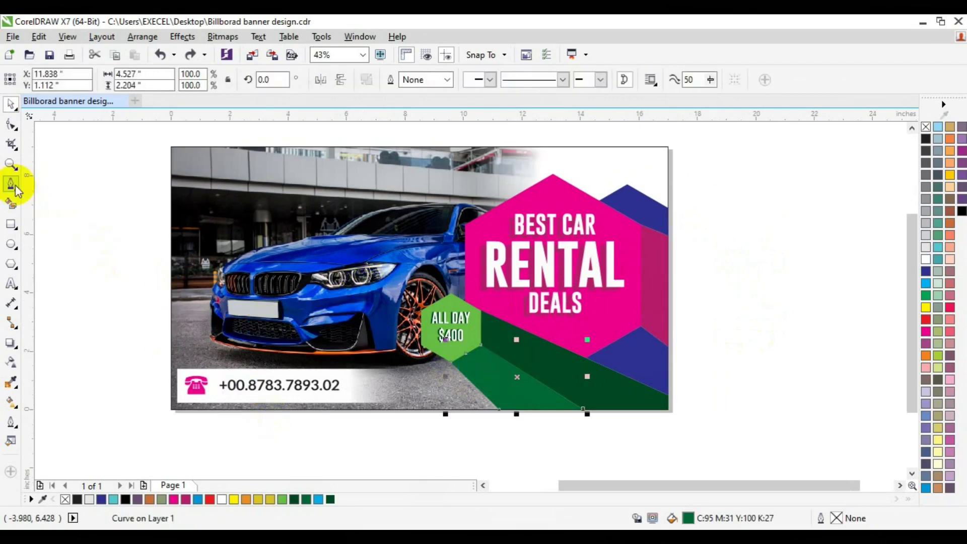
left_click(11, 184)
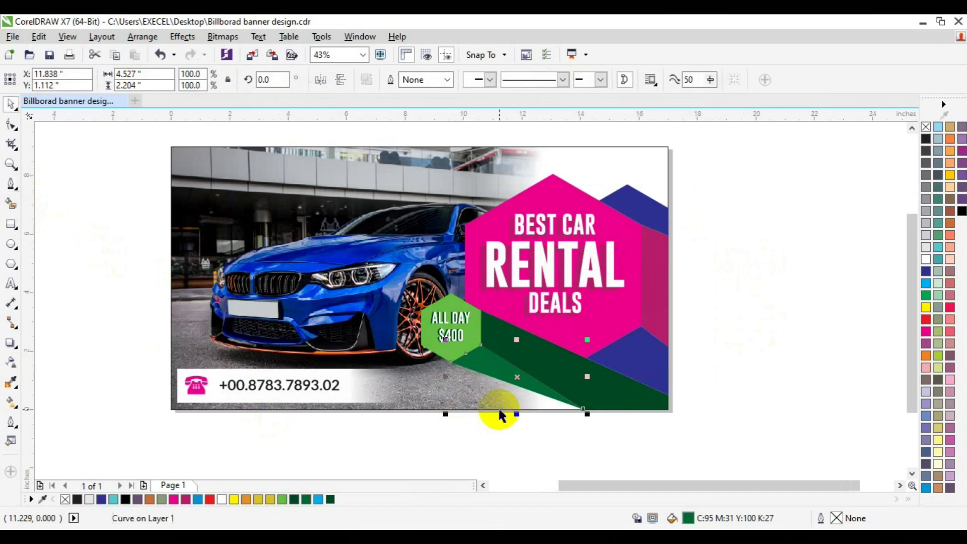
left_click(763, 424)
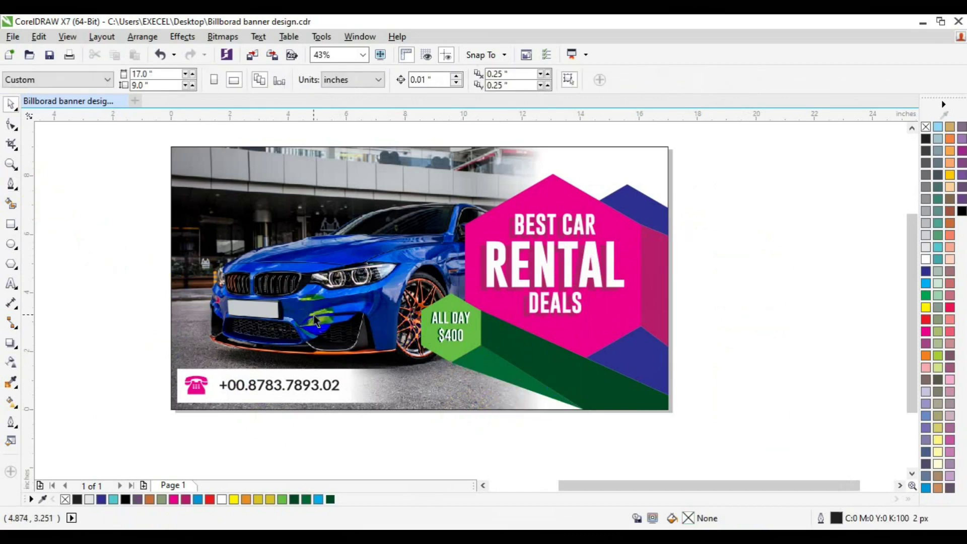
left_click(11, 164)
left_click(101, 81)
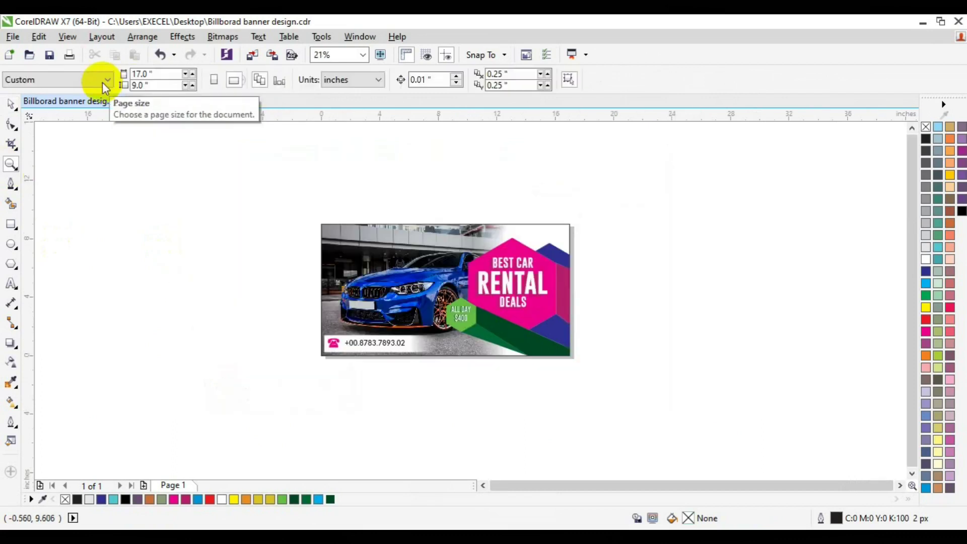